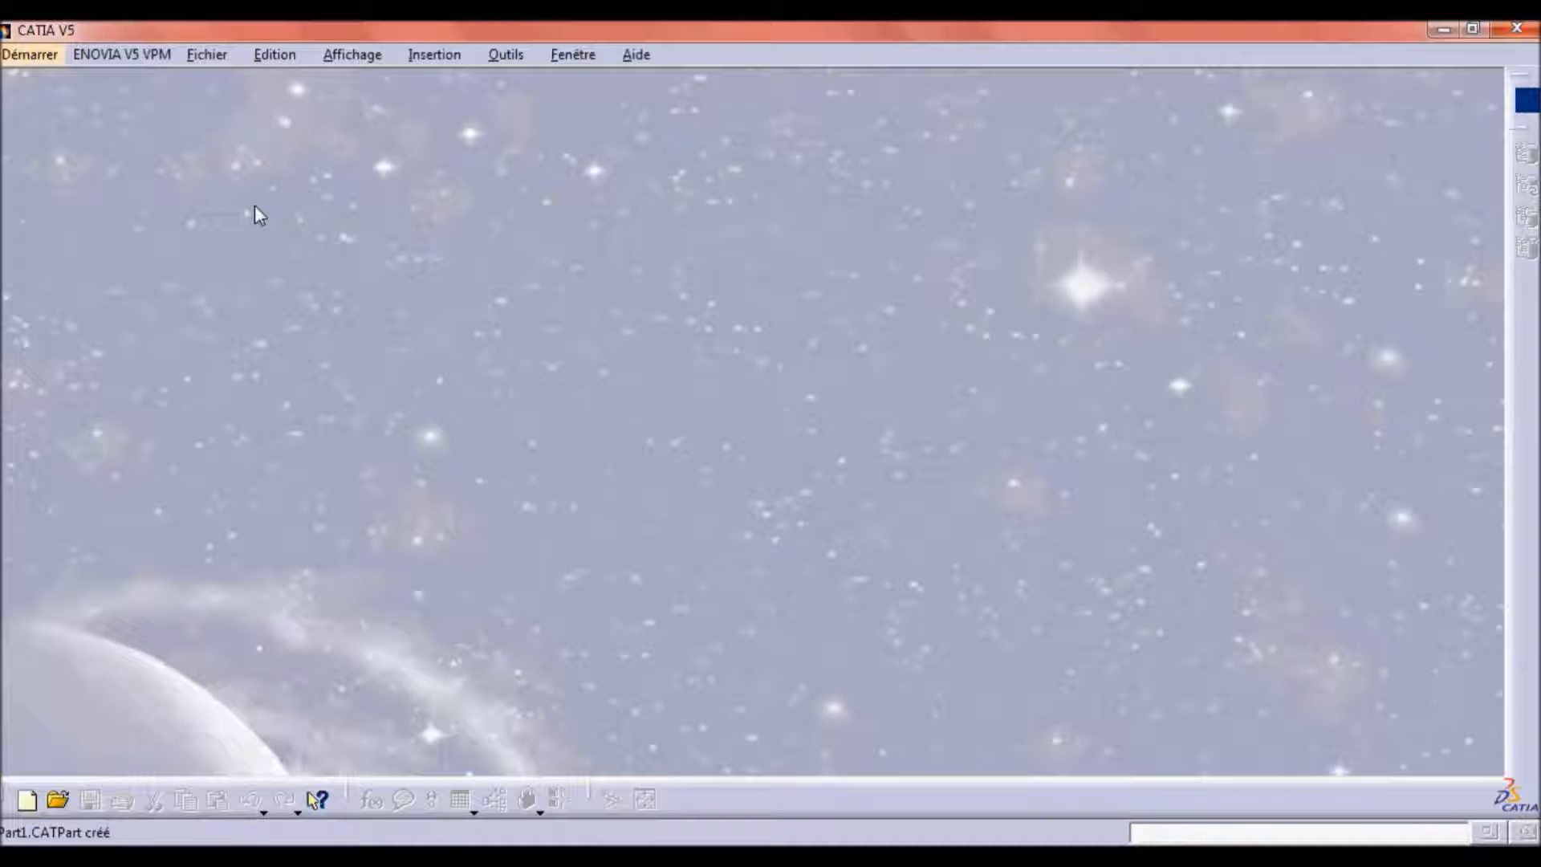
click(32, 55)
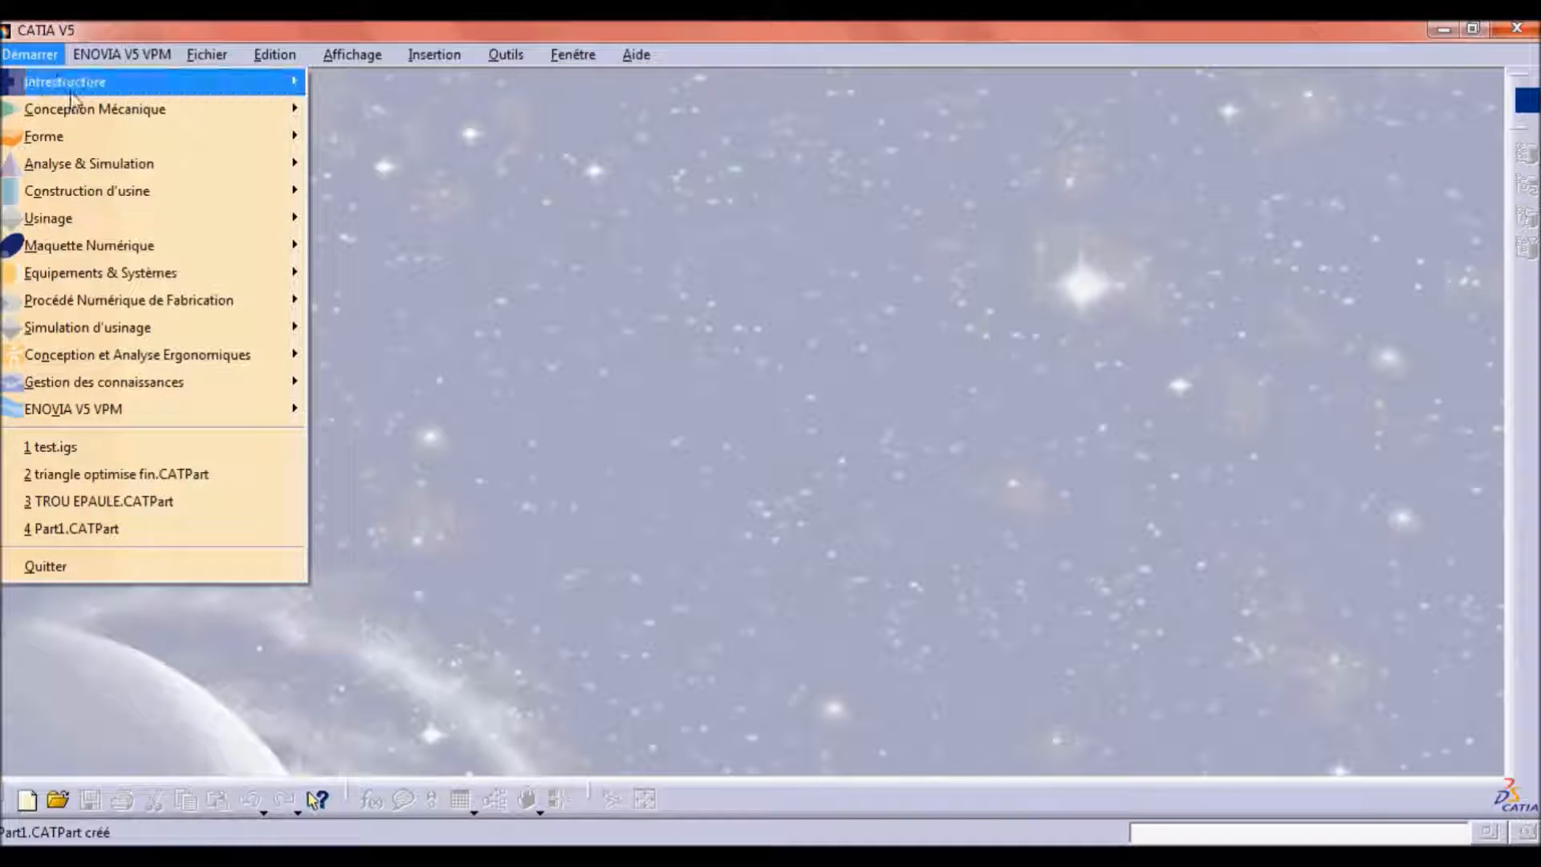
mouse_move(74, 109)
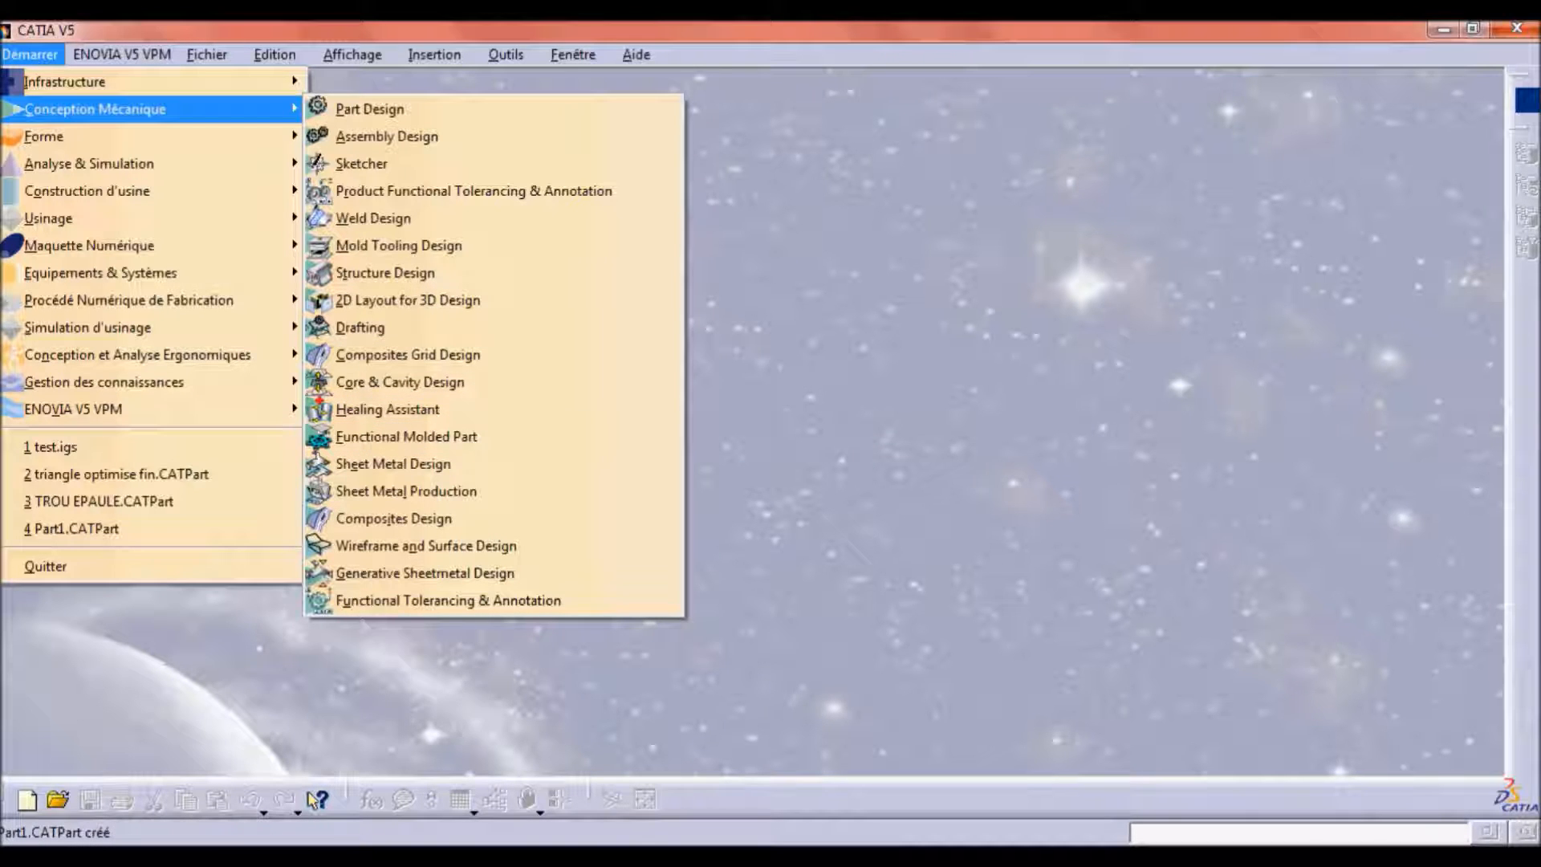
mouse_move(305, 859)
click(306, 822)
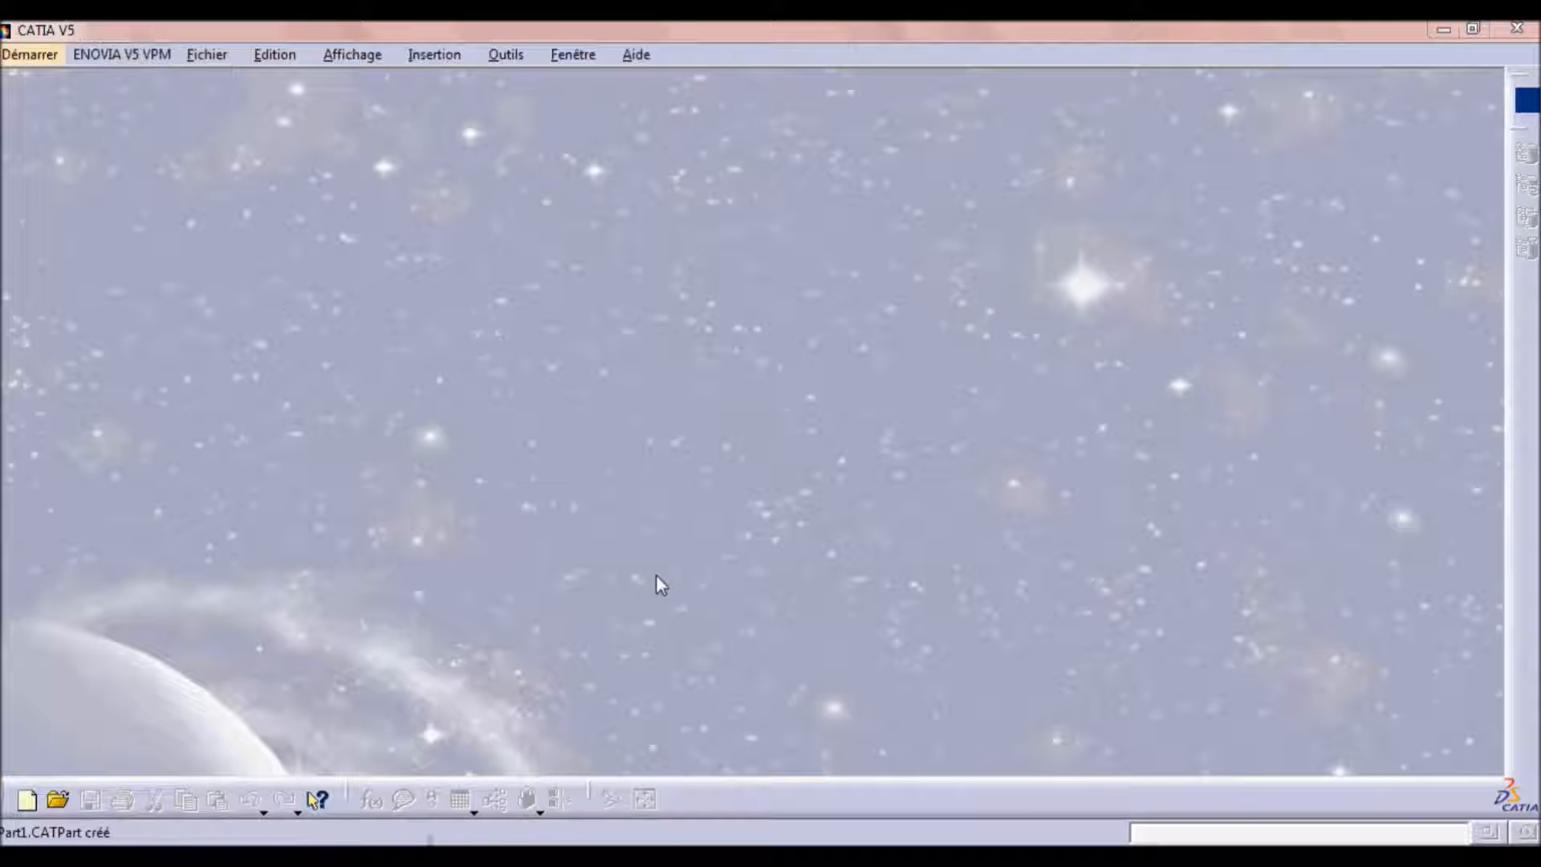
click(50, 61)
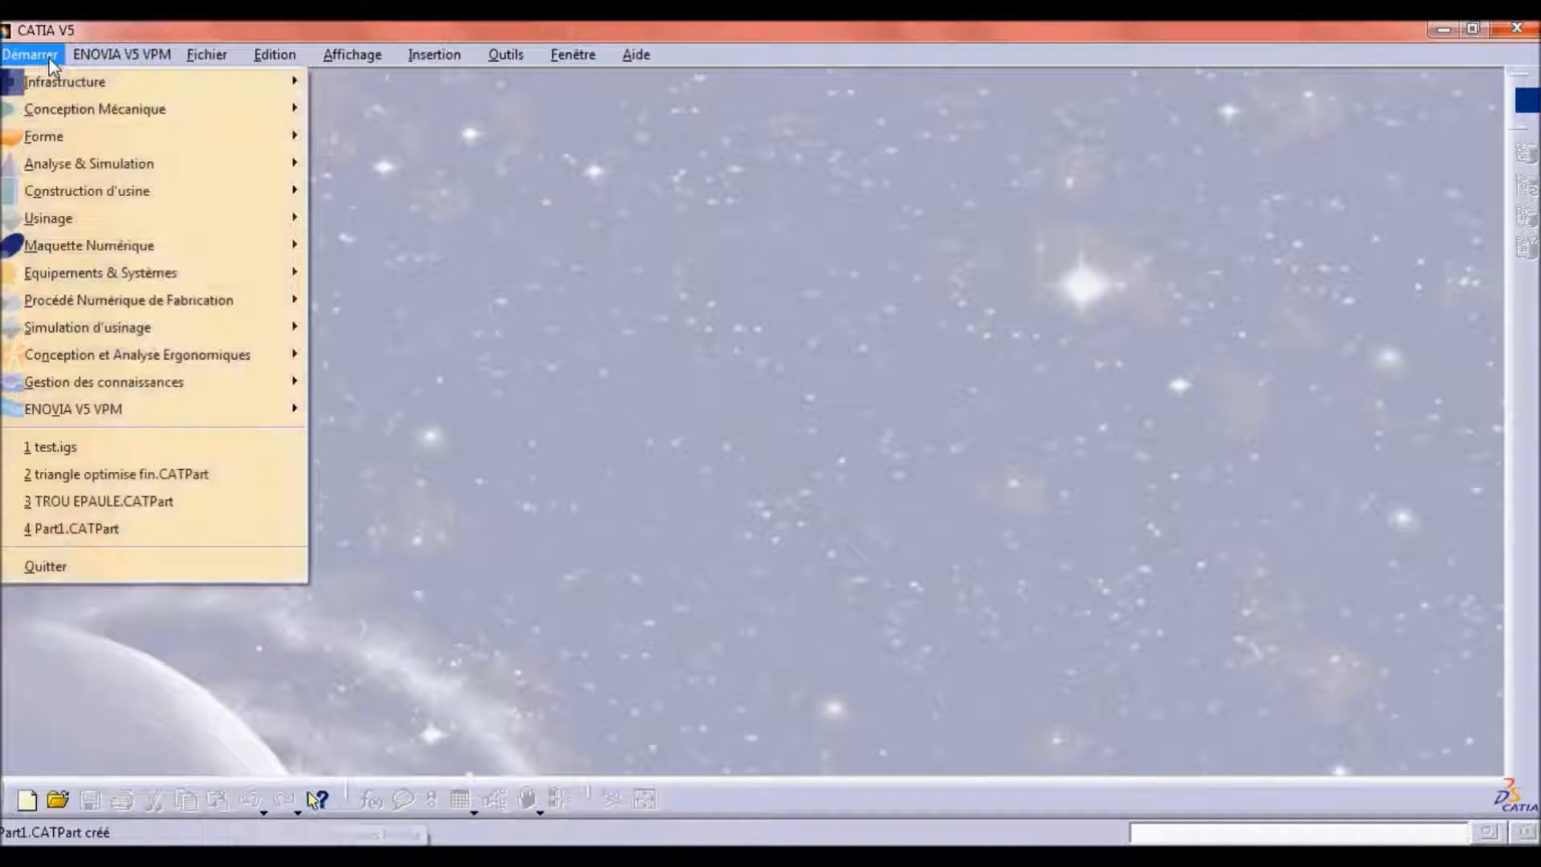
mouse_move(112, 130)
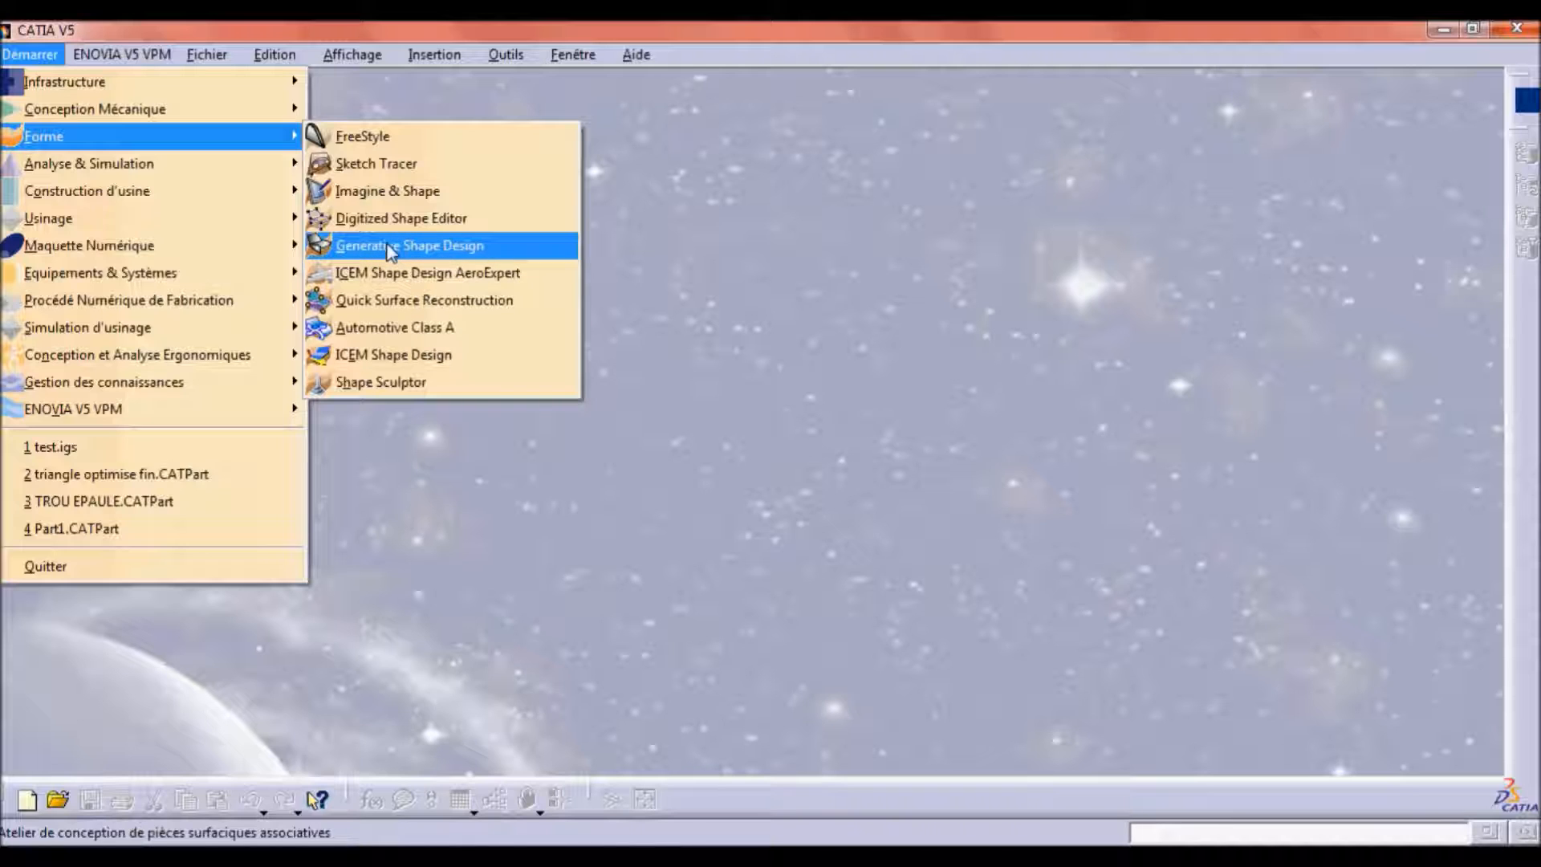
click(393, 247)
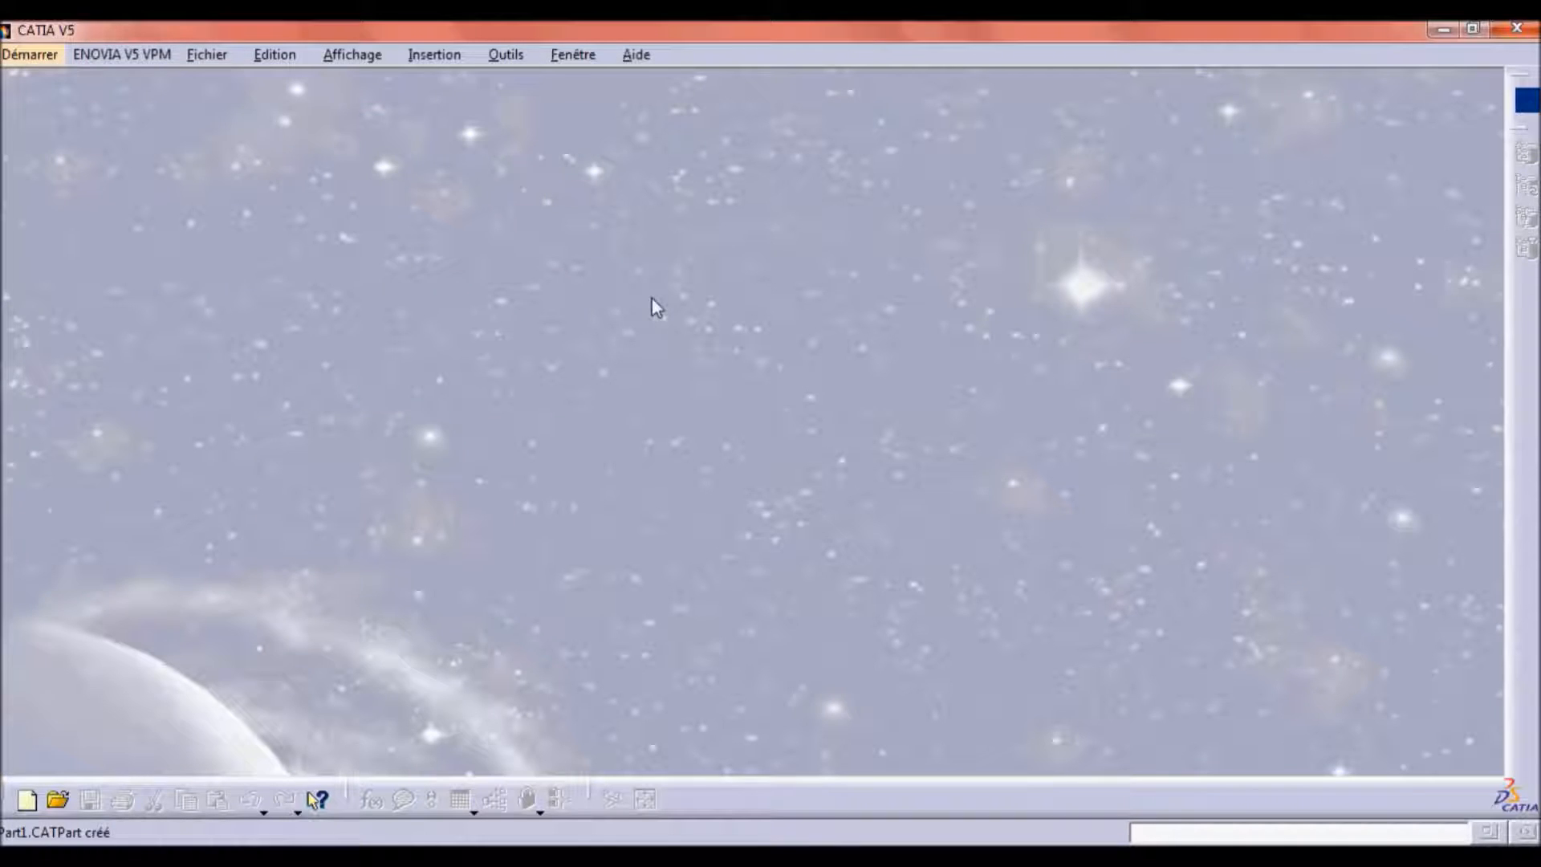
Create a new Part Design part named "forme quelconque" with hybrid design enabled and a geometrical set.
click(42, 56)
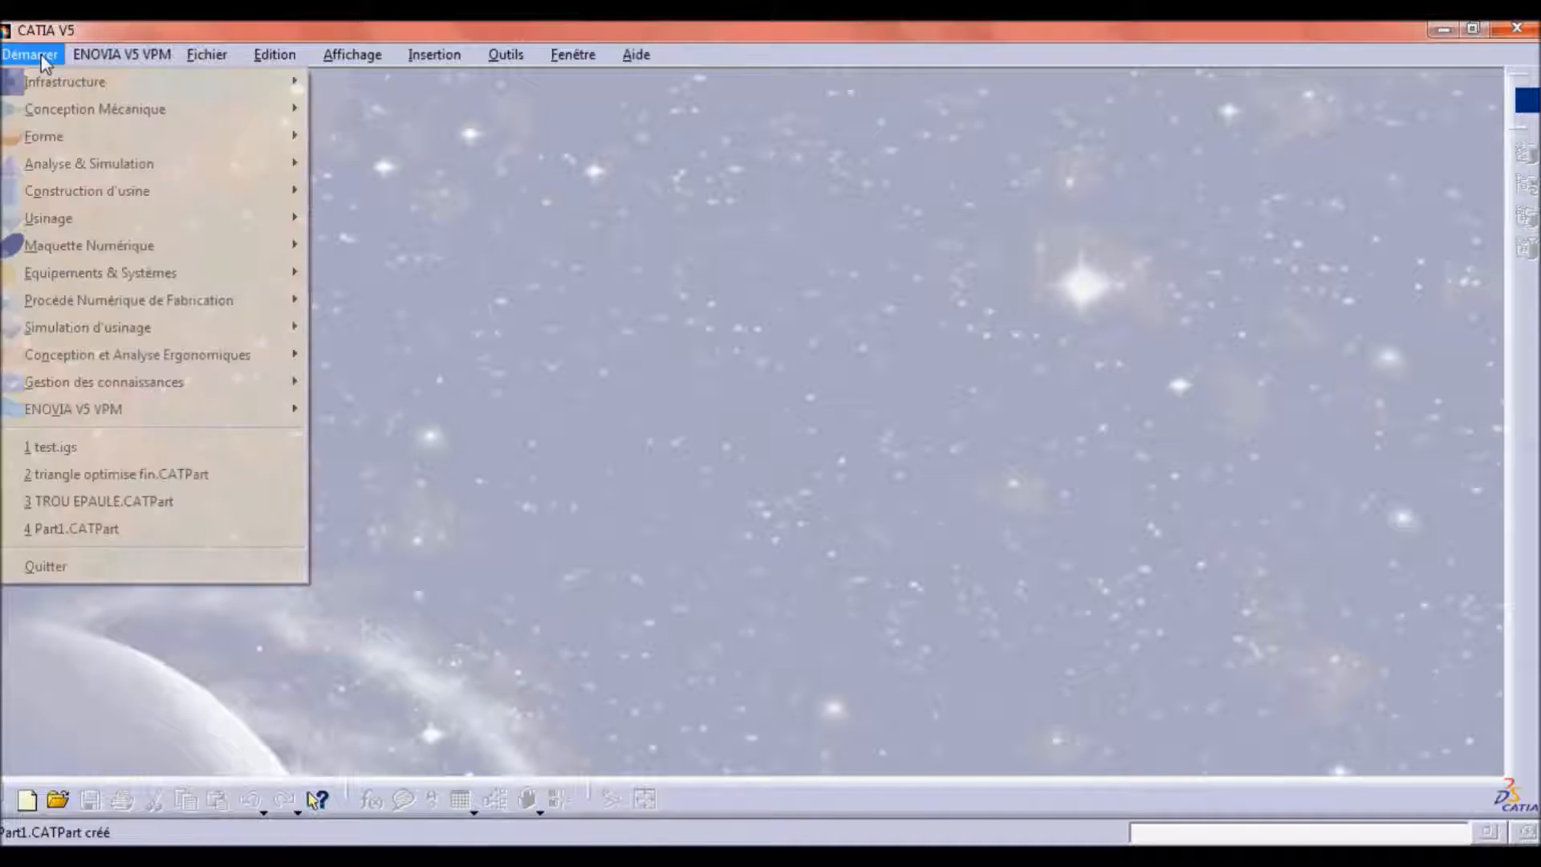
mouse_move(72, 89)
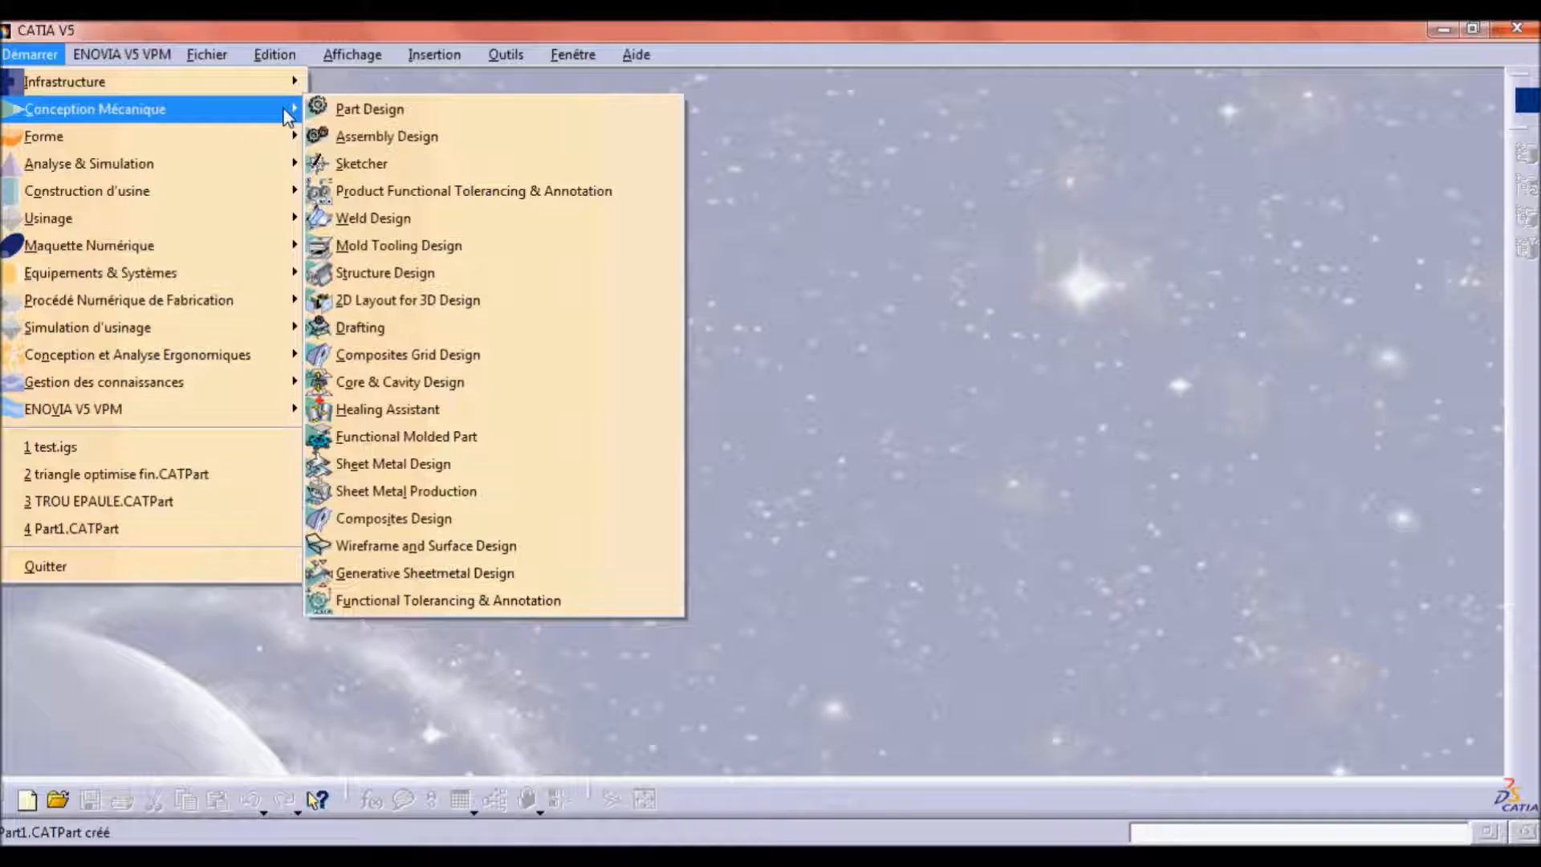
click(388, 112)
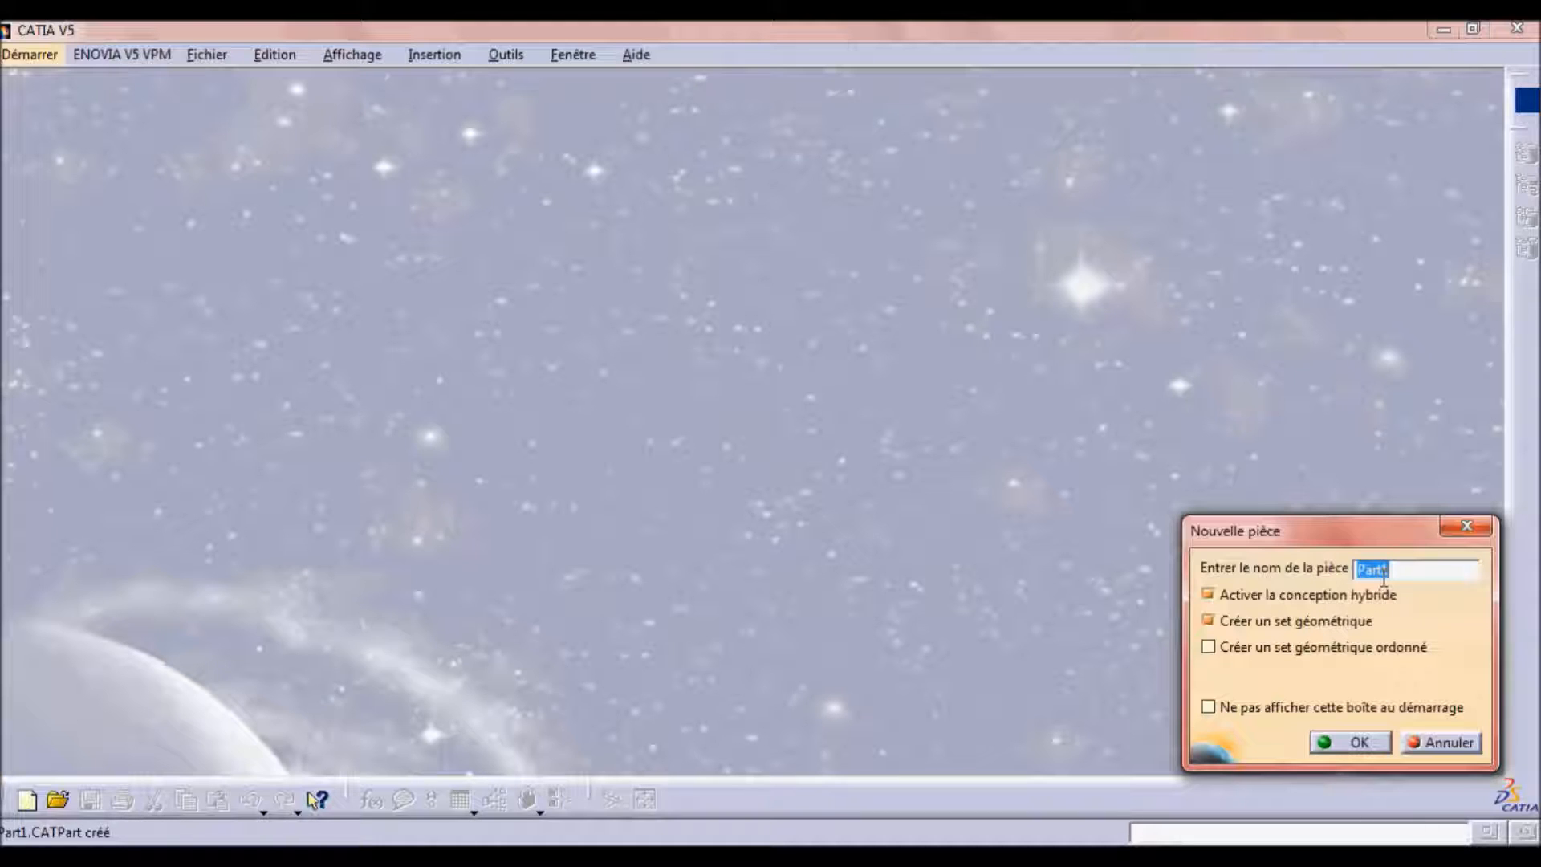
text(forme quelconque)
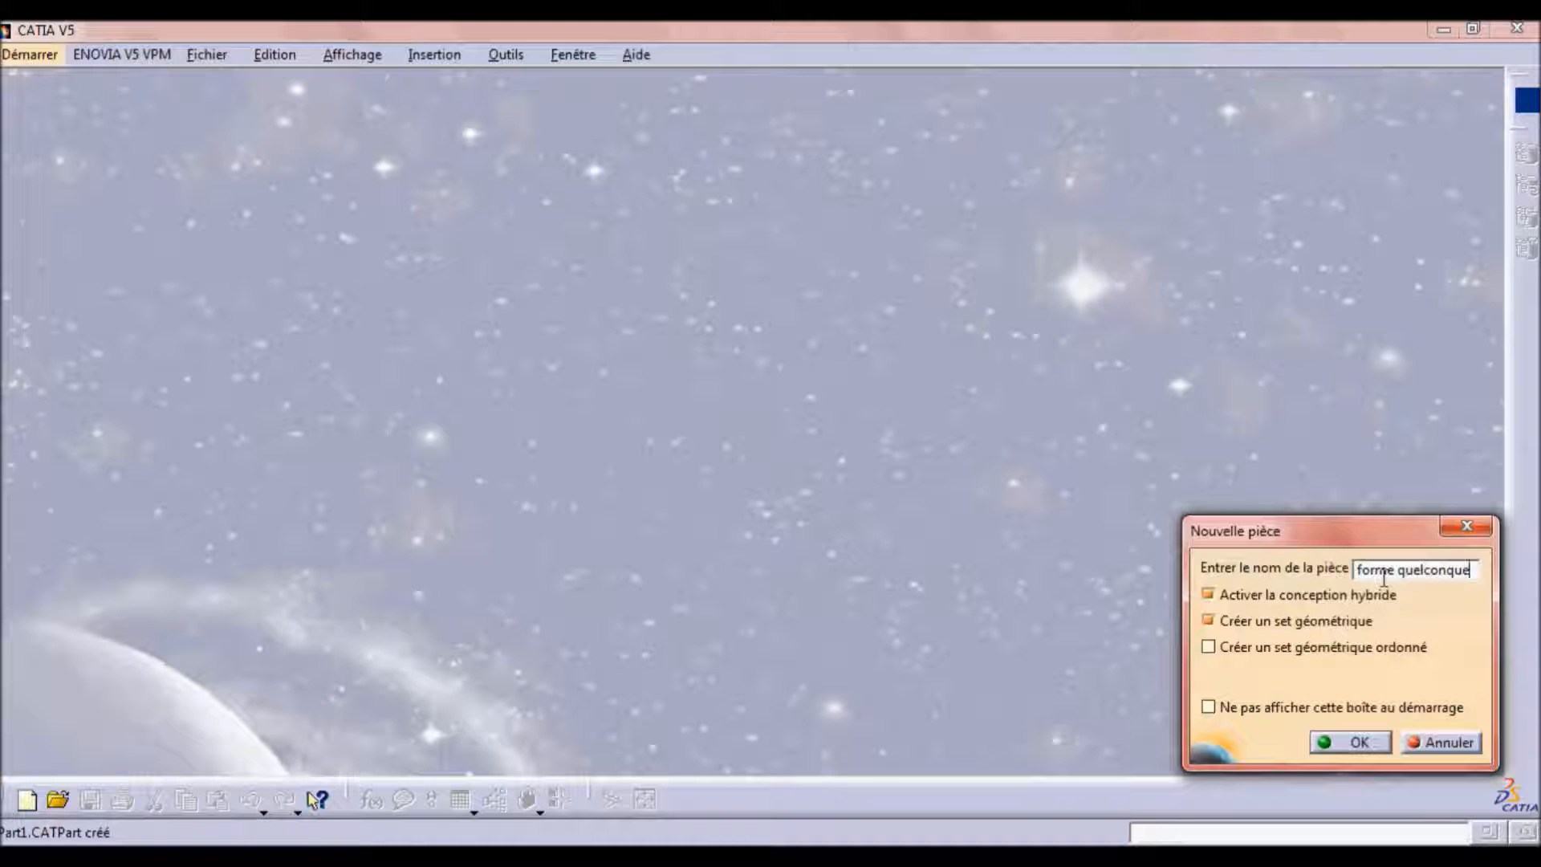
click(1340, 743)
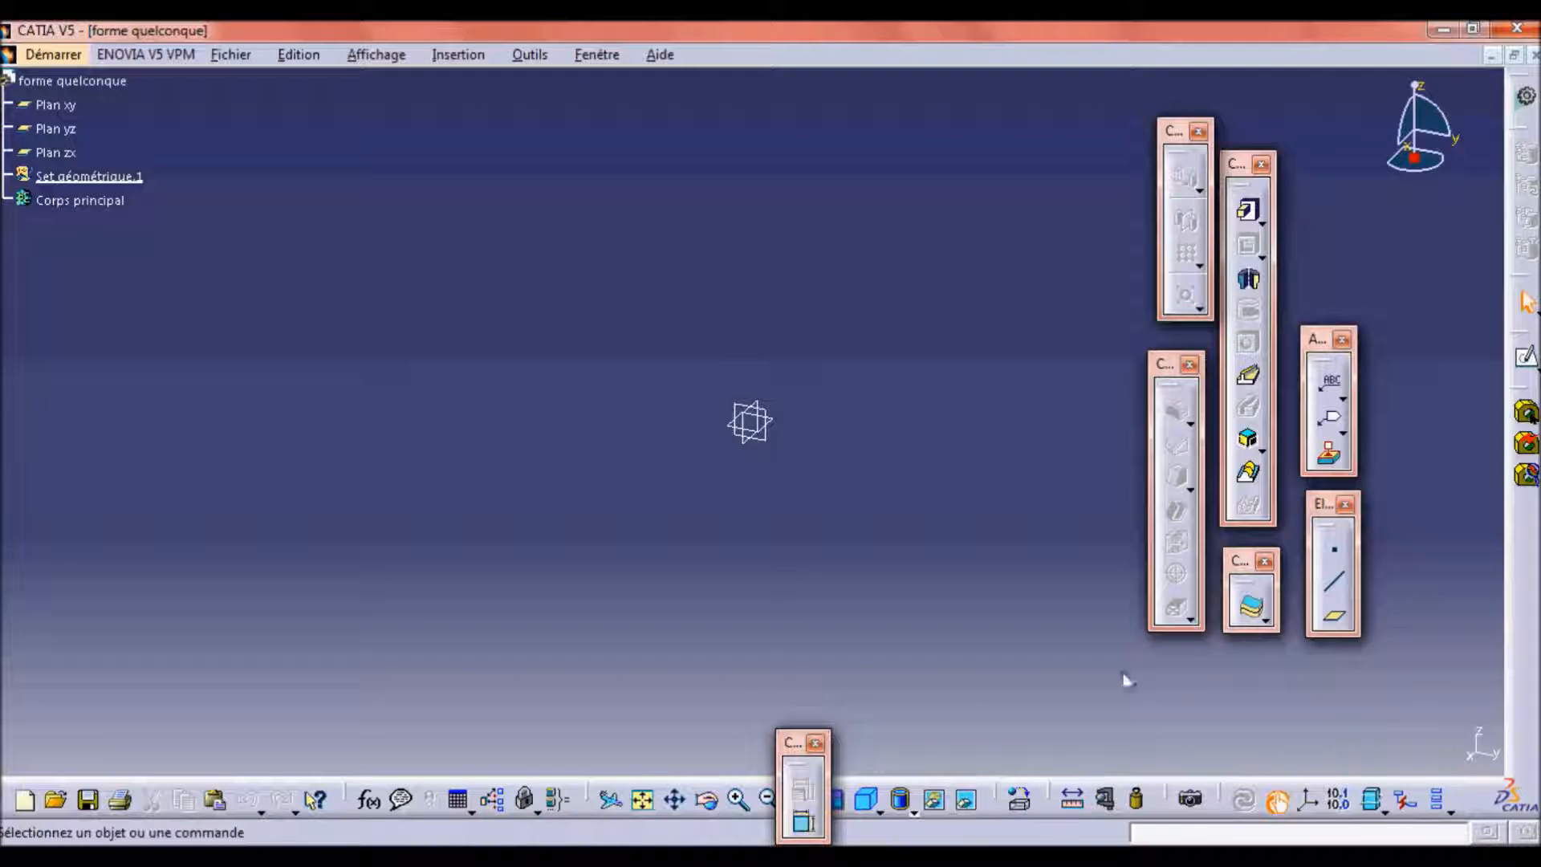
Move the floating constraint toolbar clear of the view toolbar and open a new sketch on the xy plane.
drag(783, 748, 832, 610)
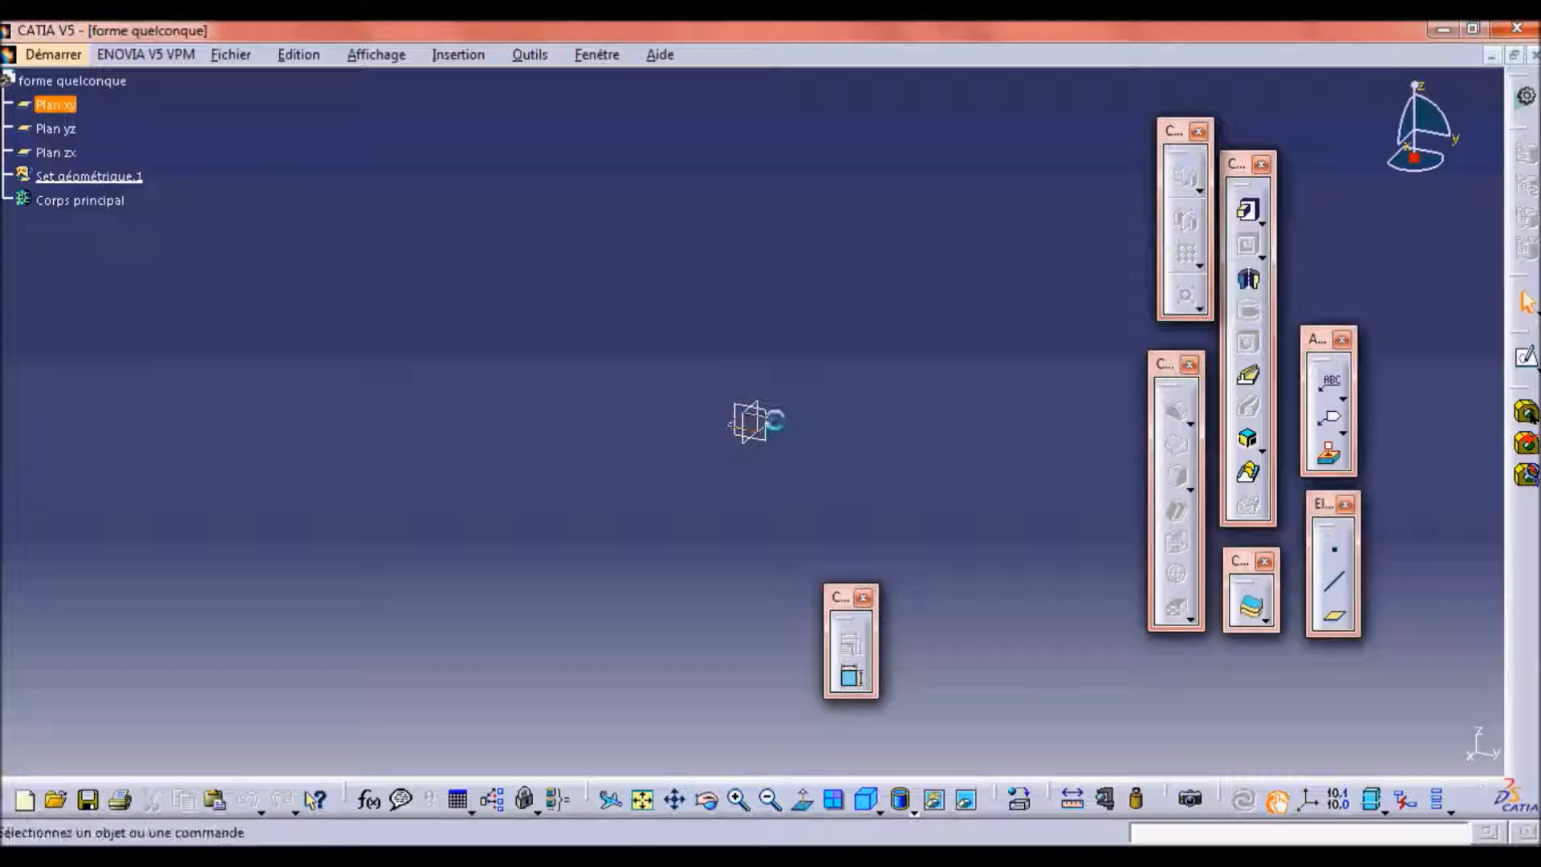
click(780, 423)
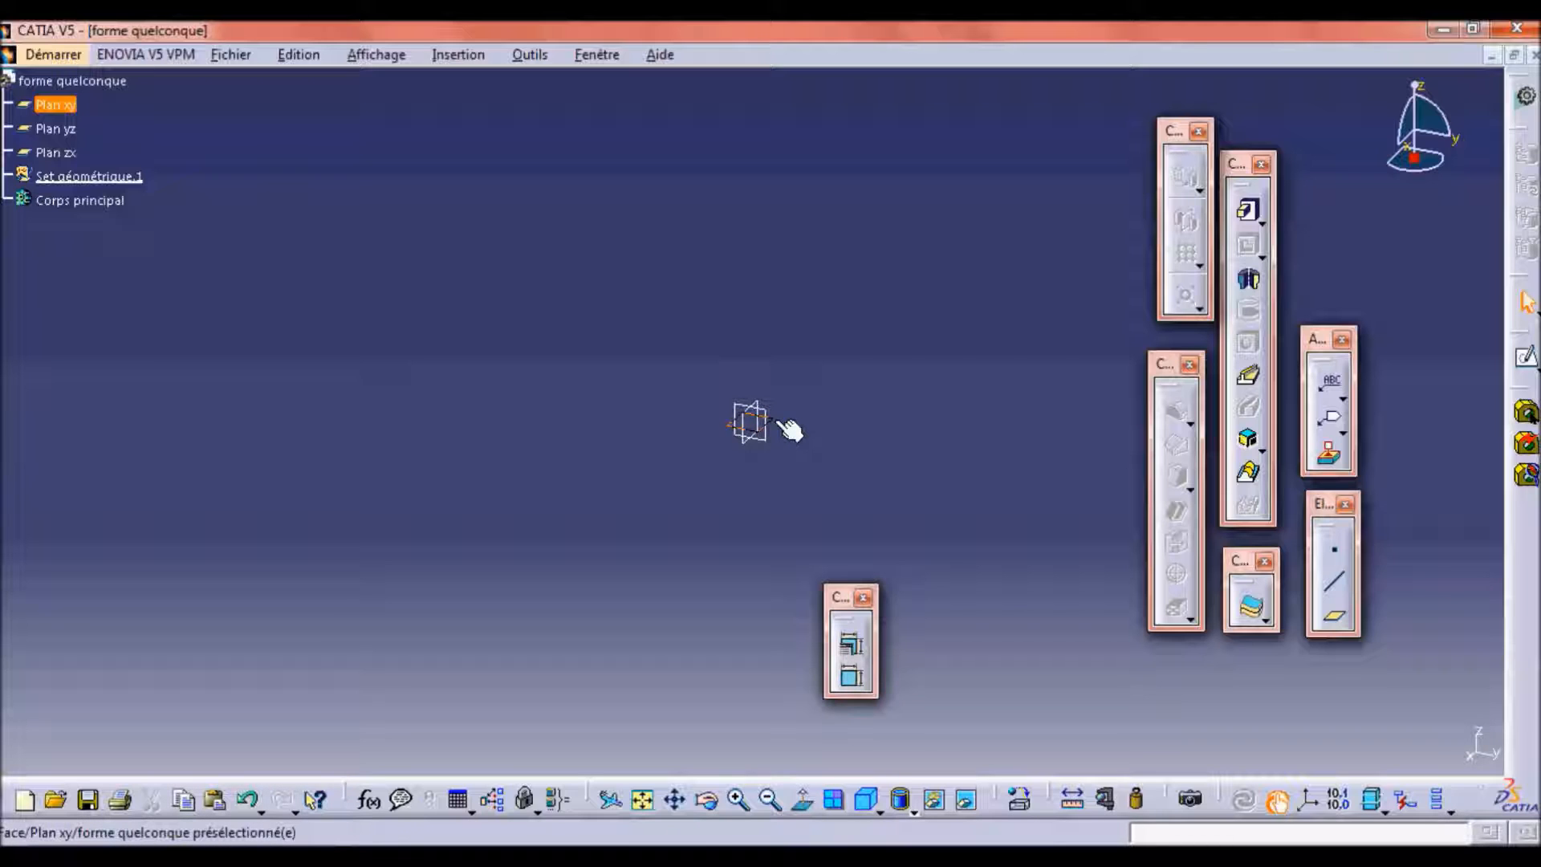
click(1525, 361)
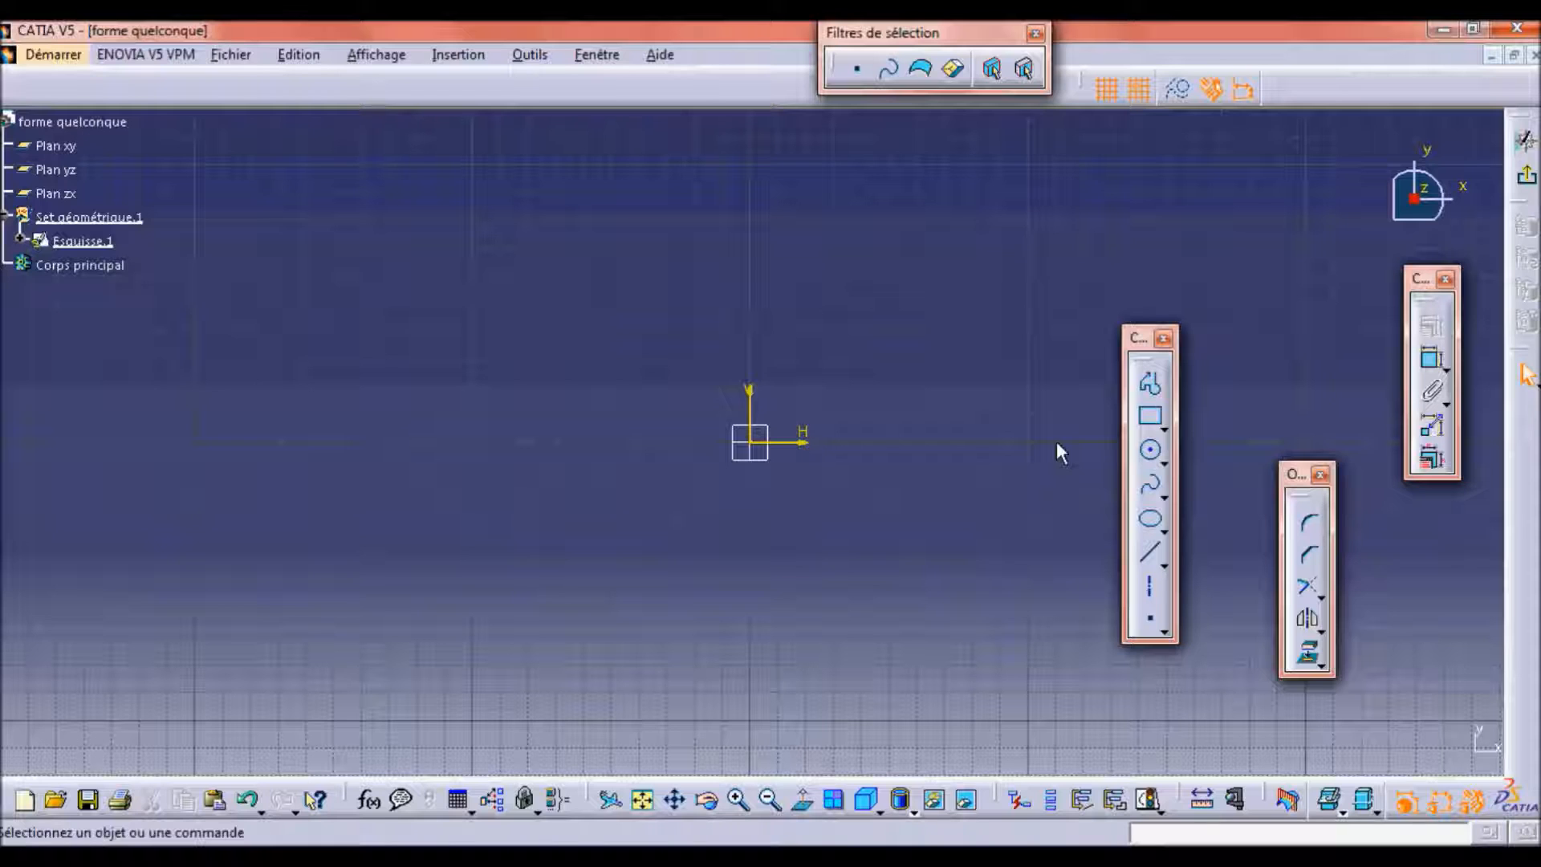
Sketch a rectangle about 120 mm wide and 100 mm high around the origin.
click(1153, 419)
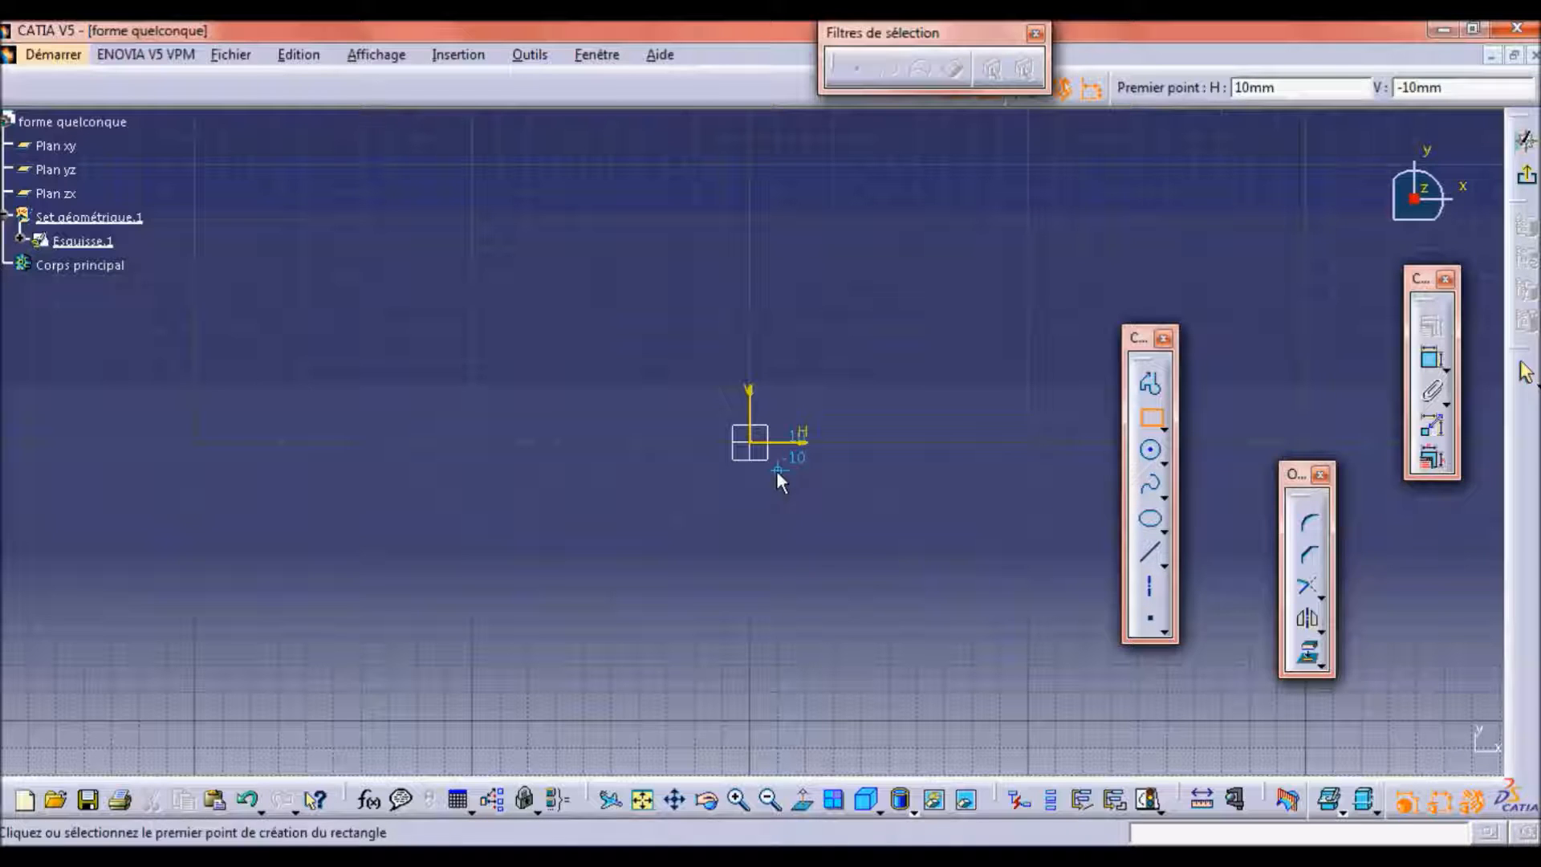
click(640, 361)
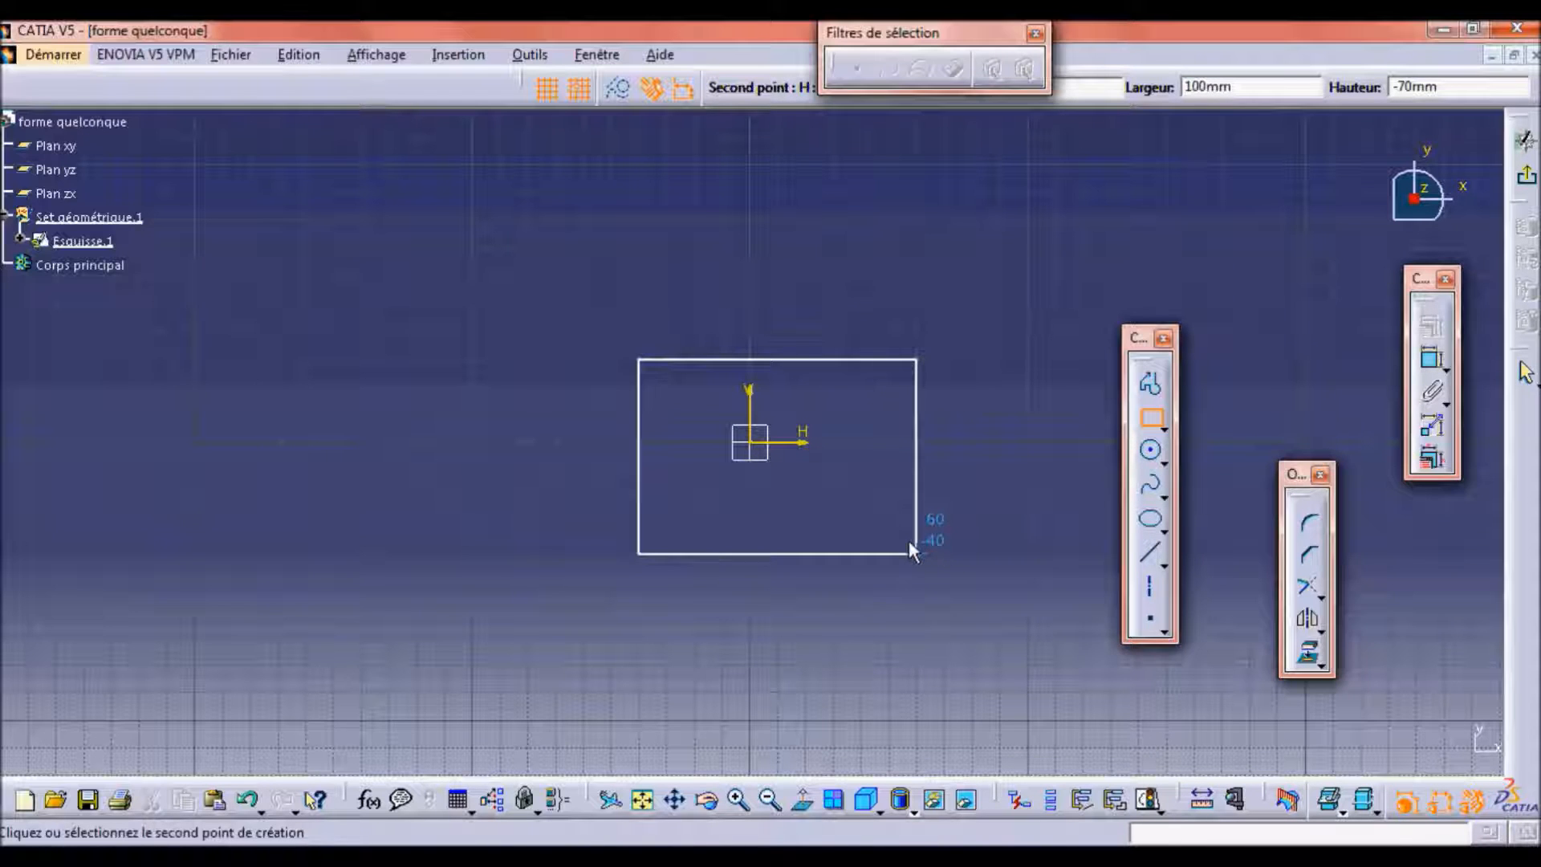
click(981, 634)
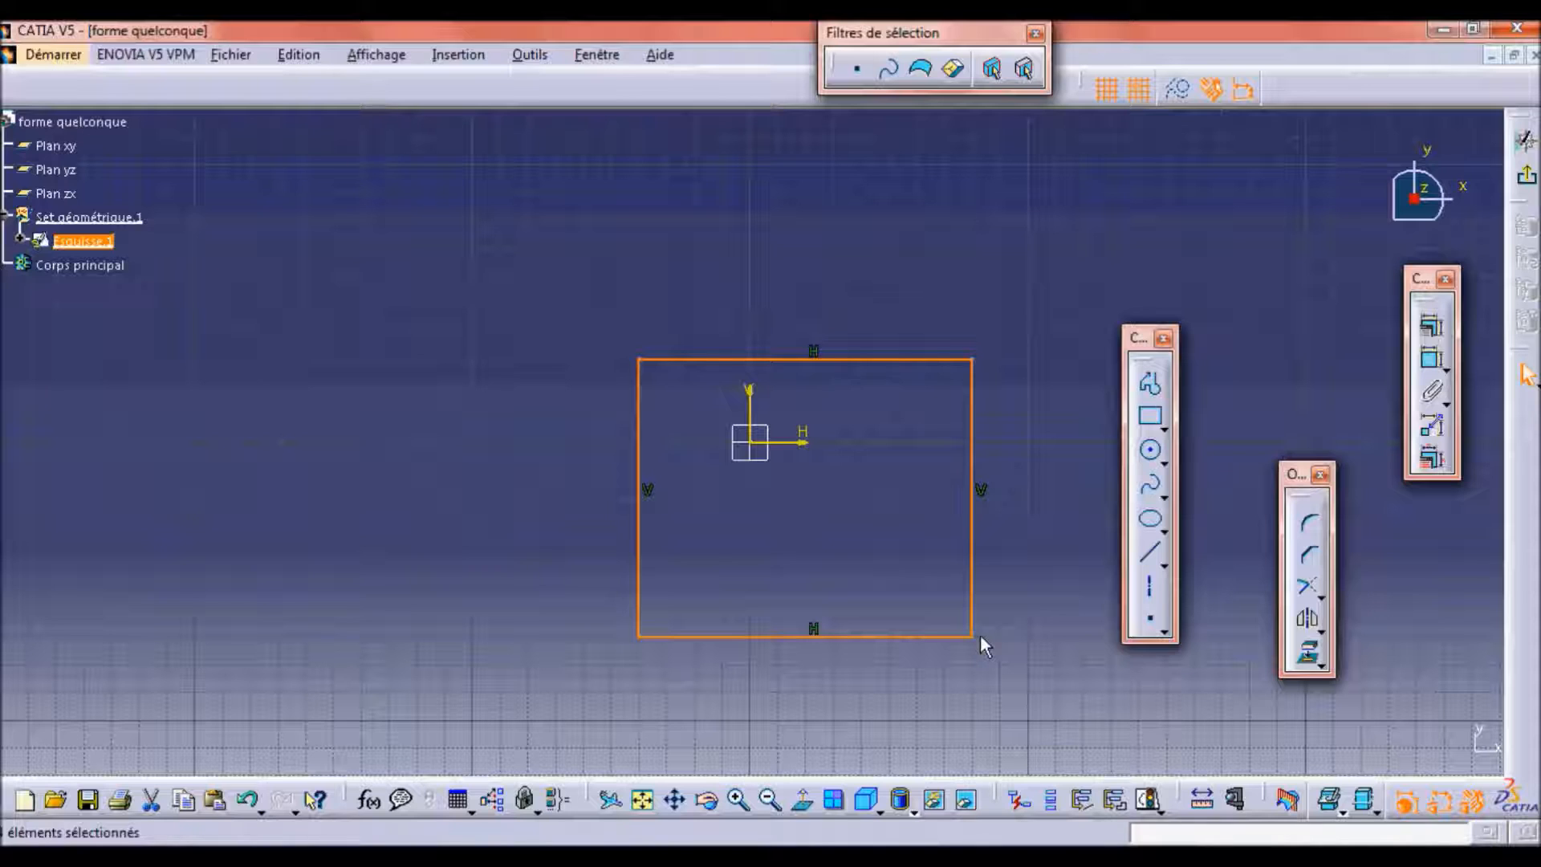
click(1014, 526)
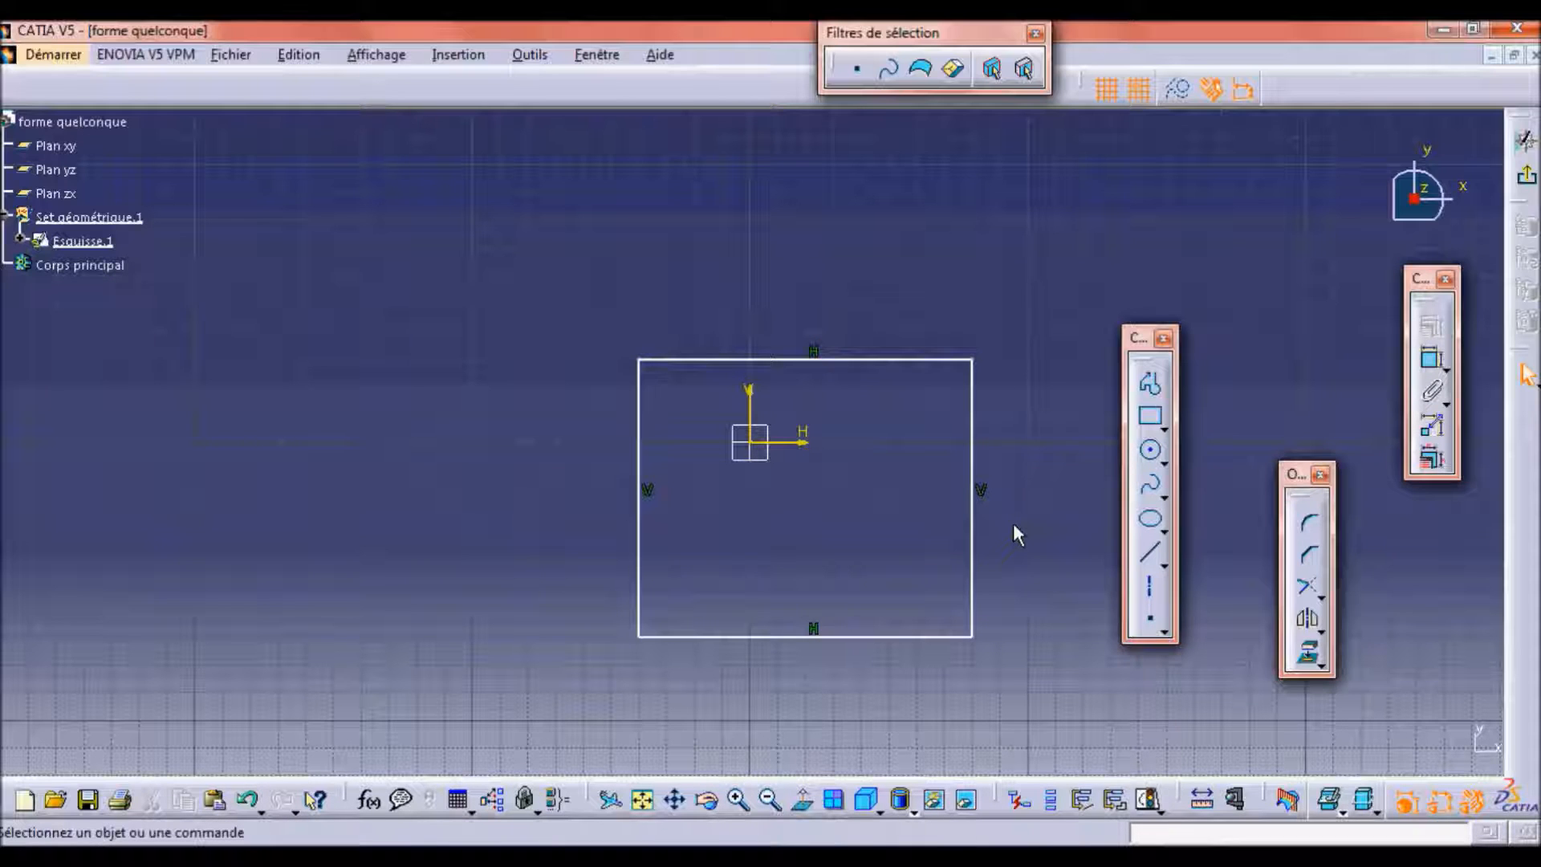
Dimension the rectangle's upper horizontal side and set its length to 500 mm.
click(1435, 363)
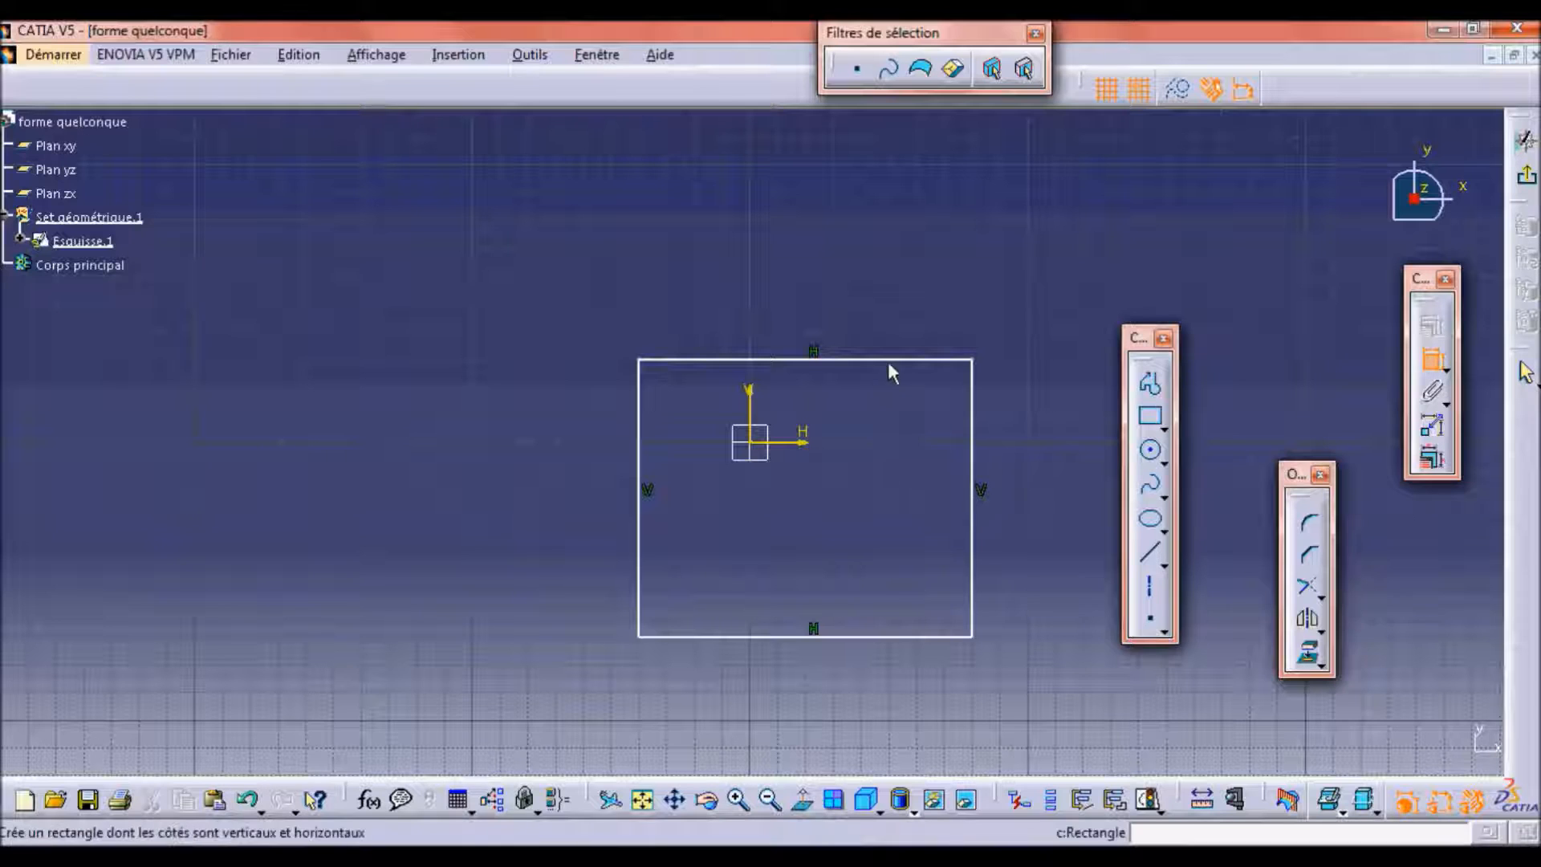
click(900, 363)
click(836, 282)
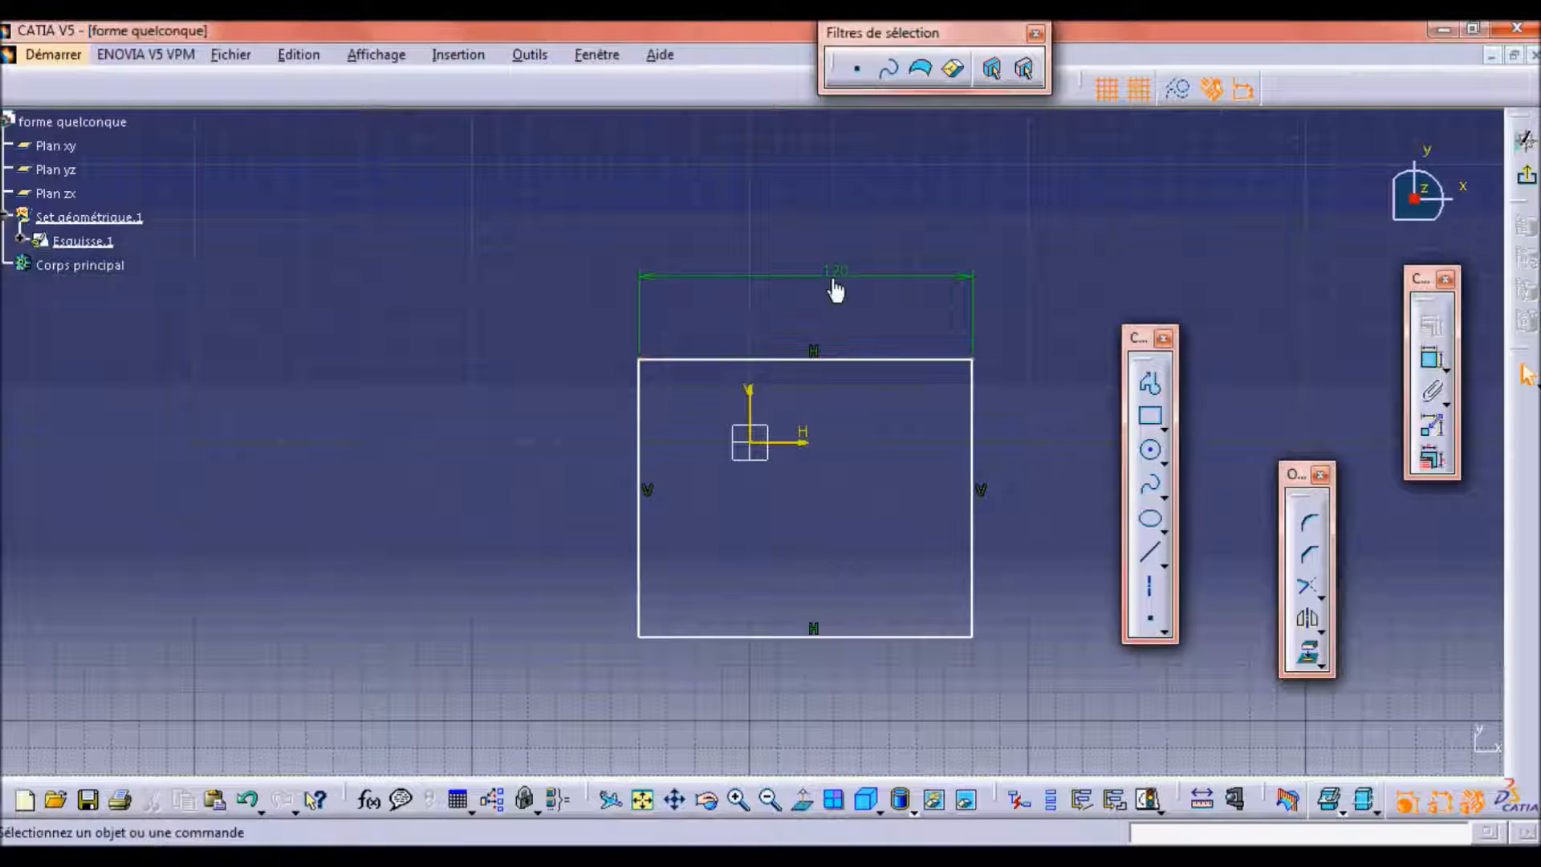
key(Caps_Lock)
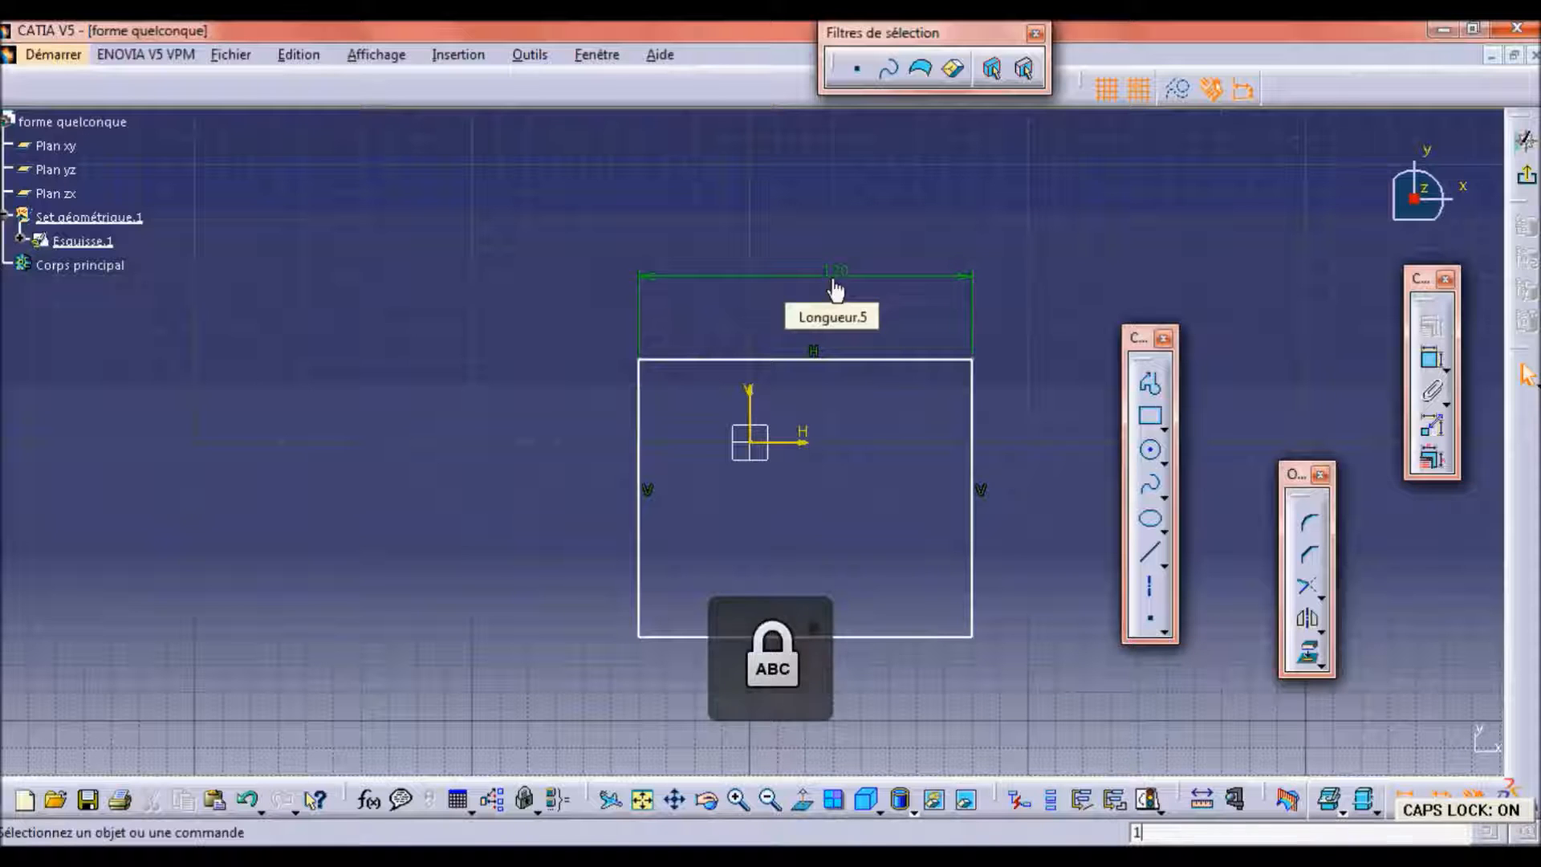
double_click(834, 281)
text(500)
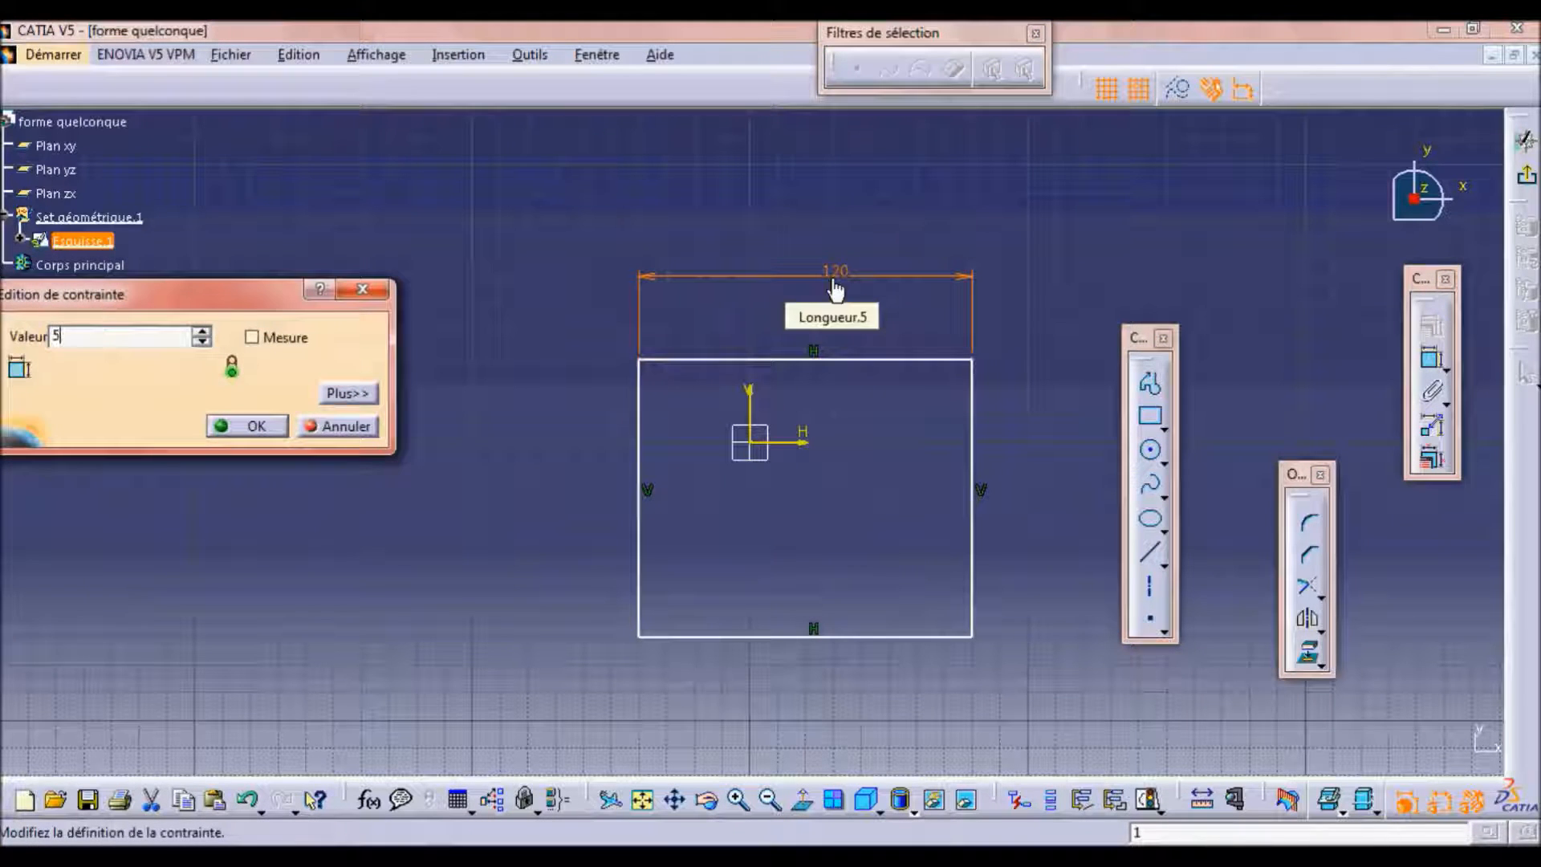
key(Return)
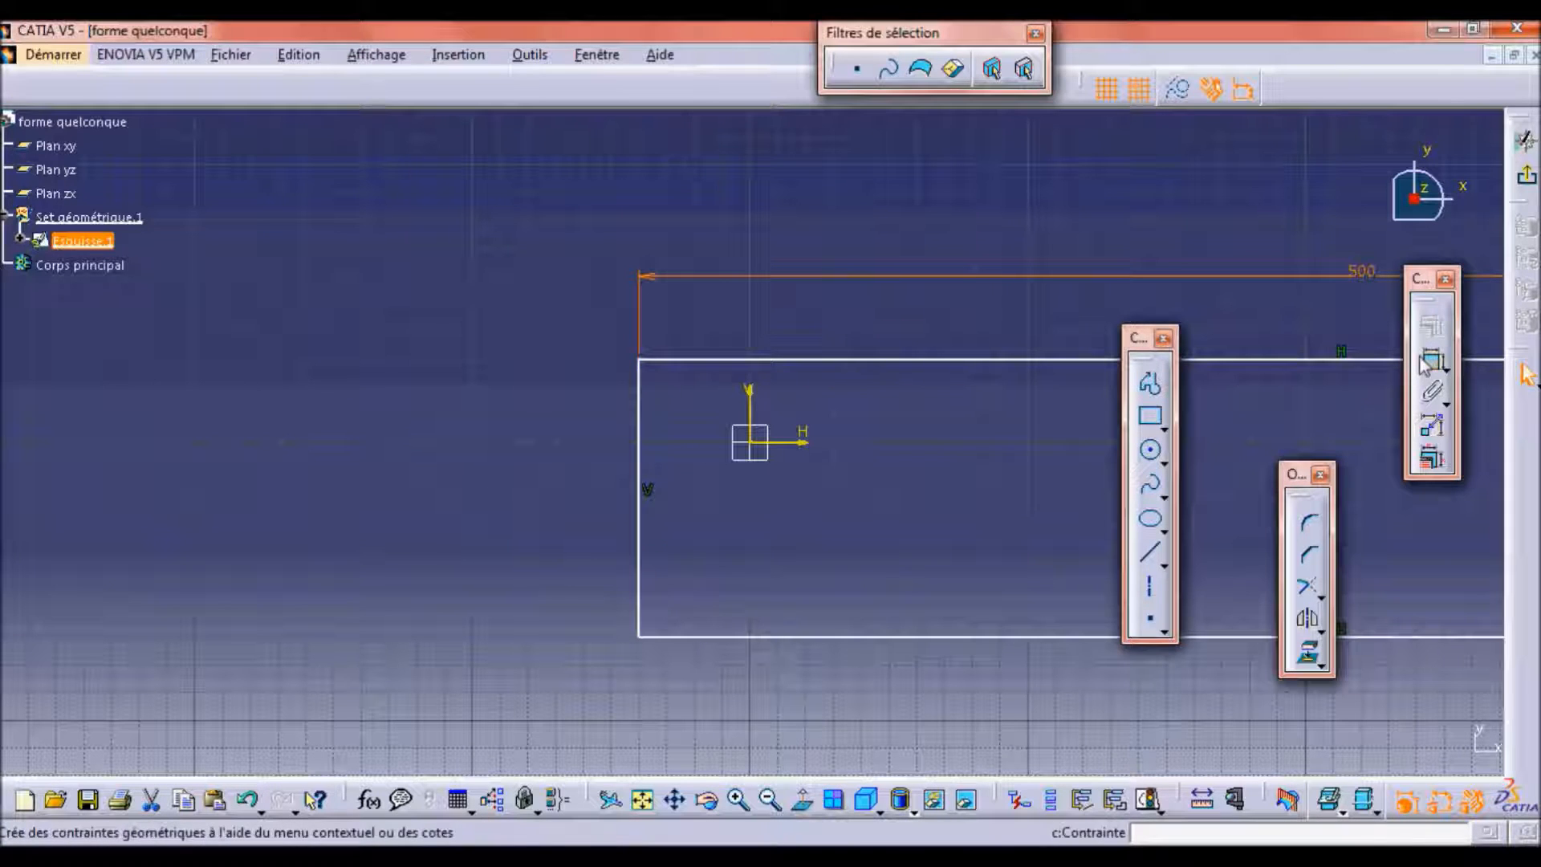
Dimension the rectangle's left vertical side and set its length to 200 mm.
click(1433, 359)
click(640, 492)
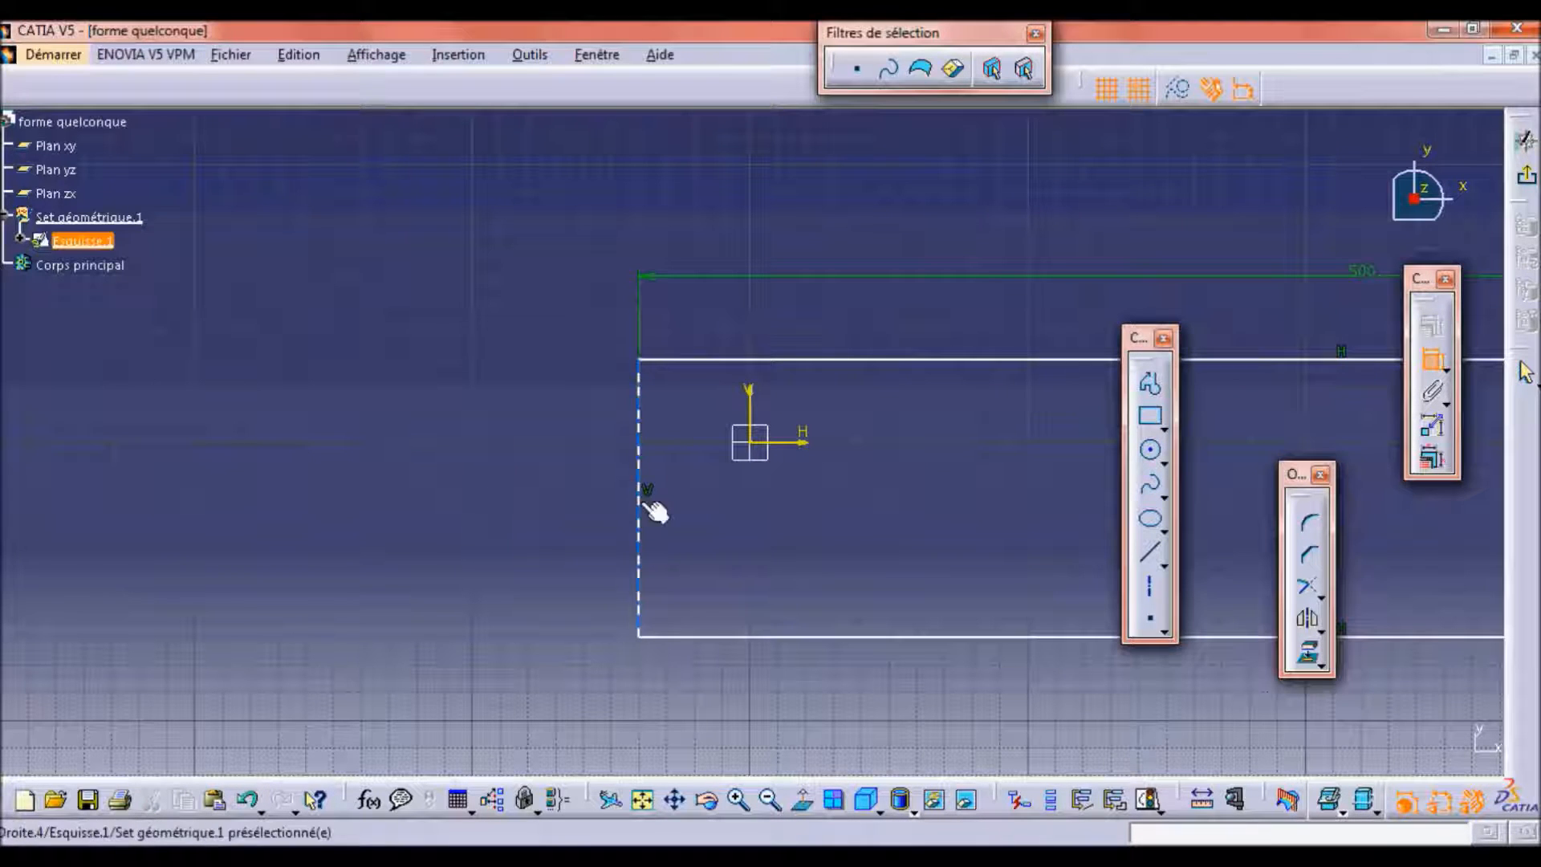
click(536, 498)
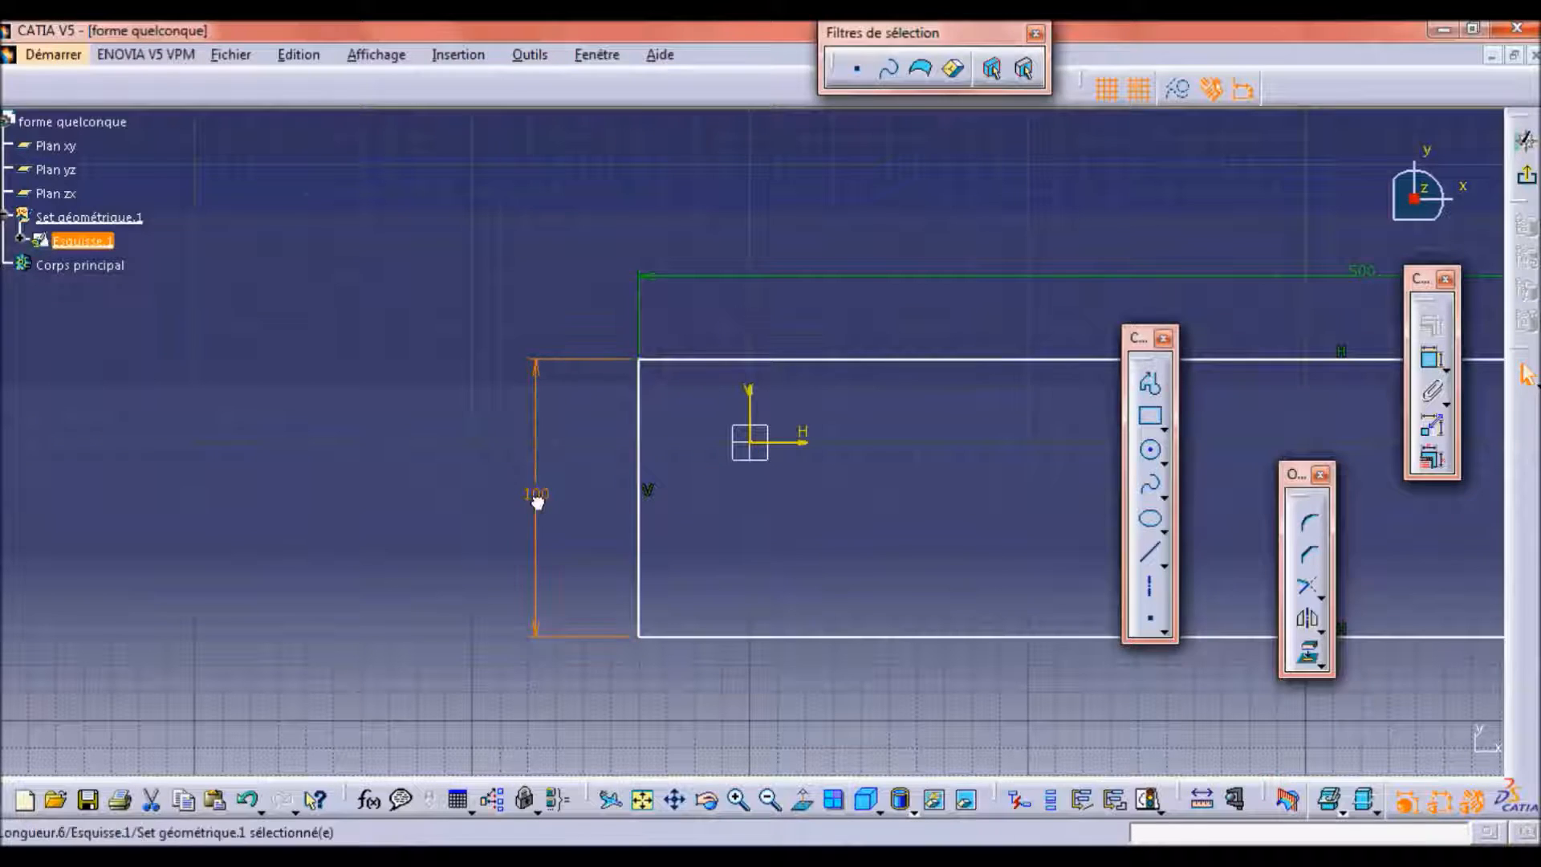
double_click(537, 499)
text(200)
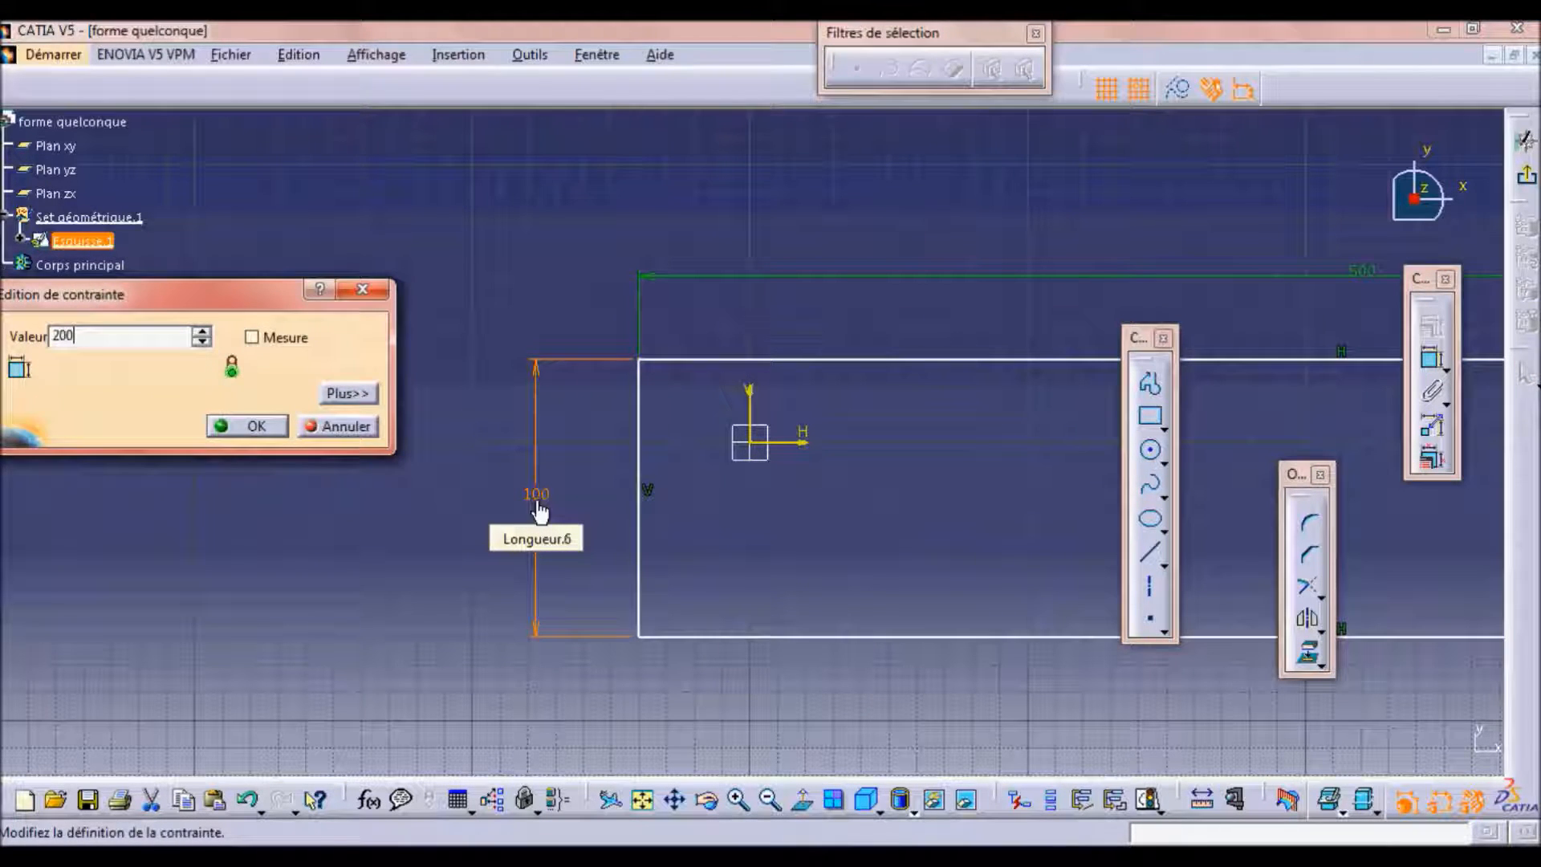
key(Return)
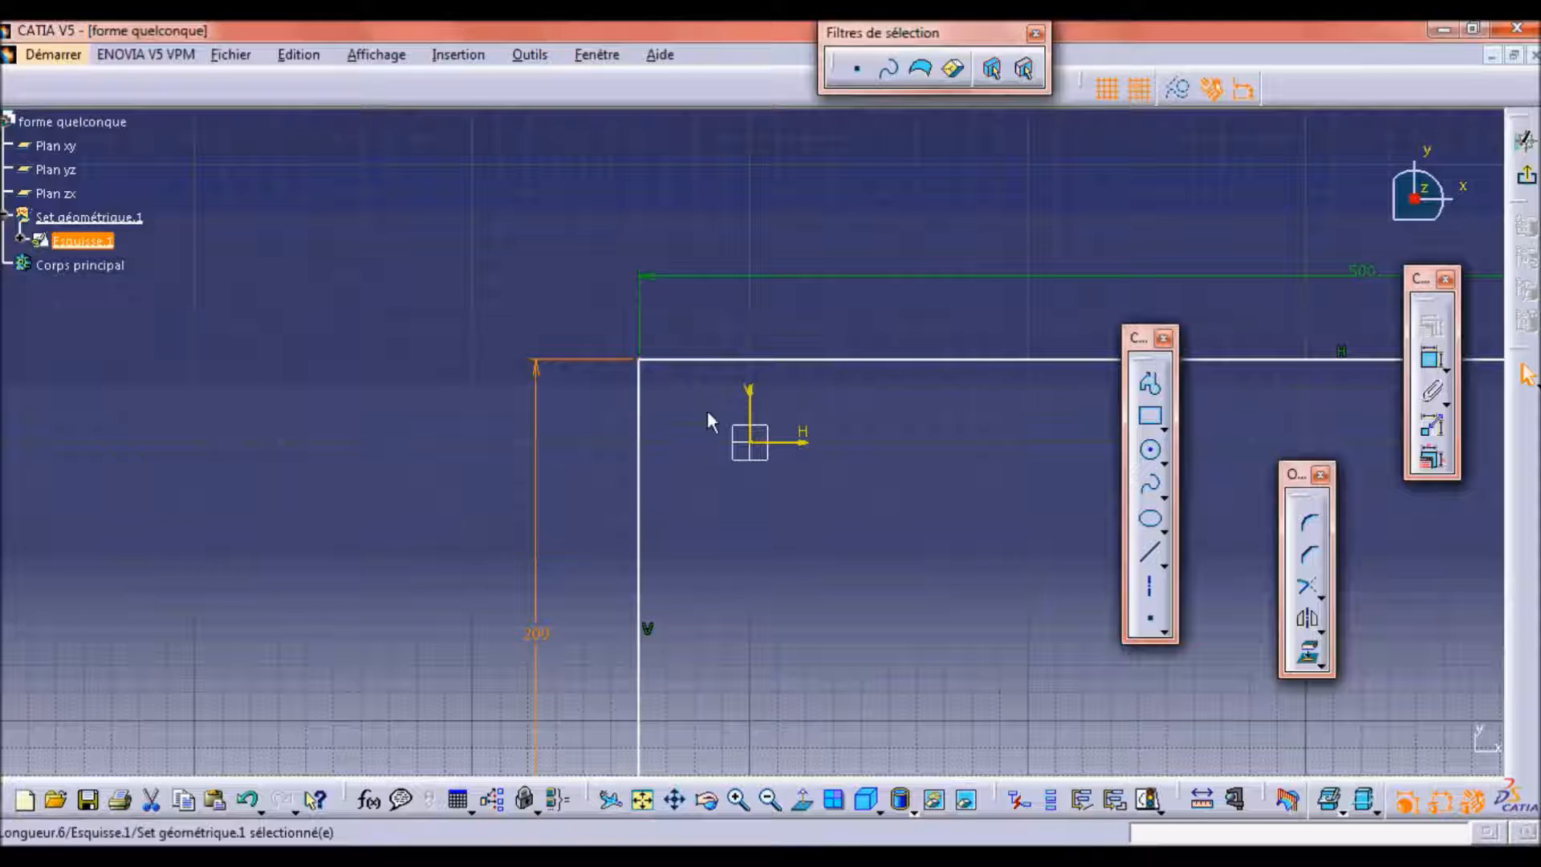
click(644, 801)
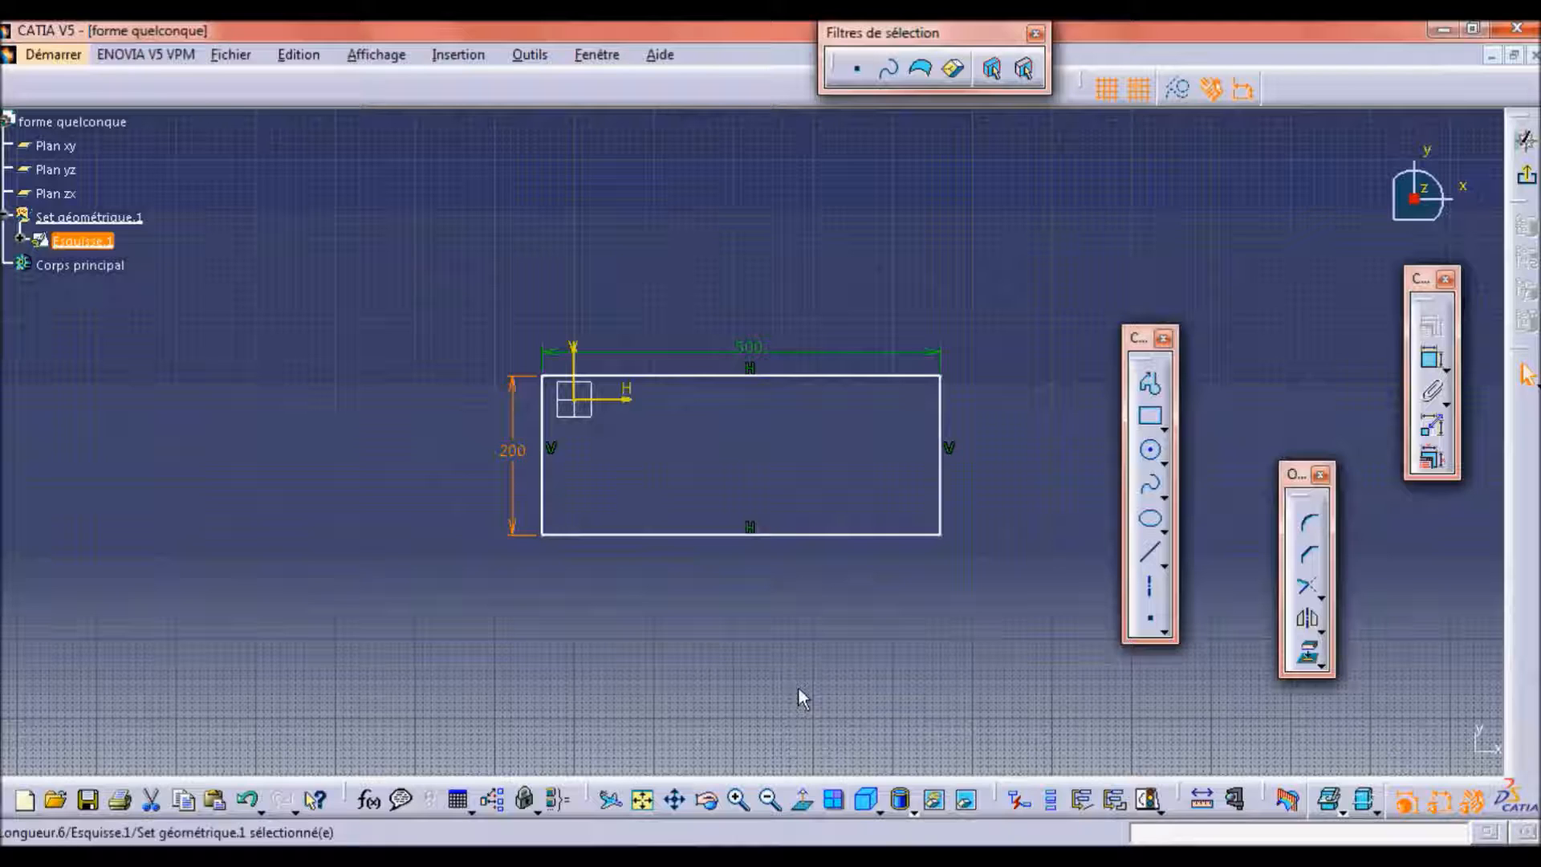
click(1433, 363)
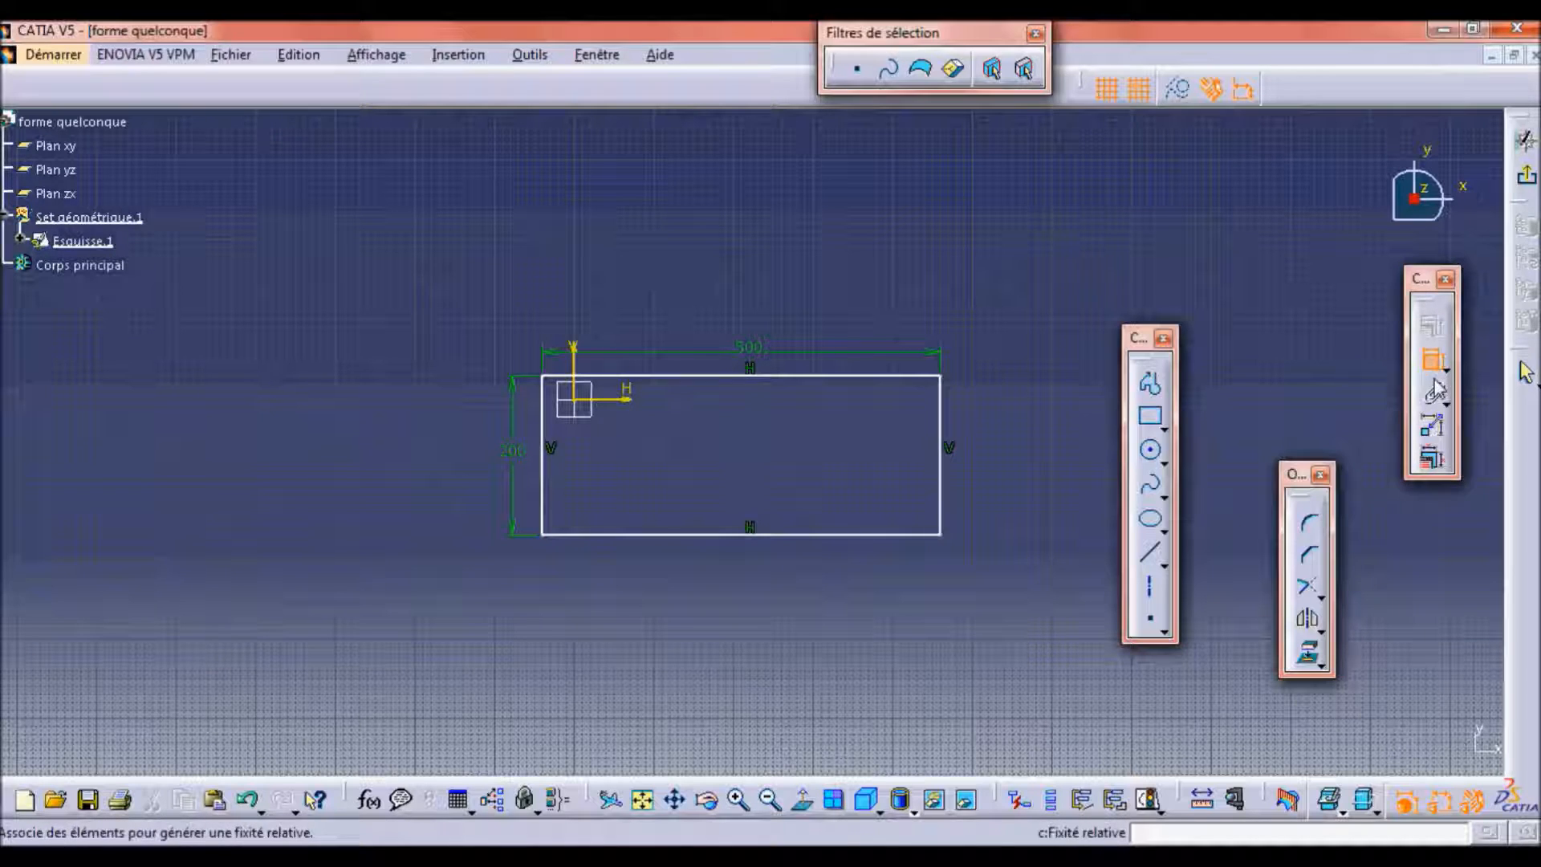
click(1448, 371)
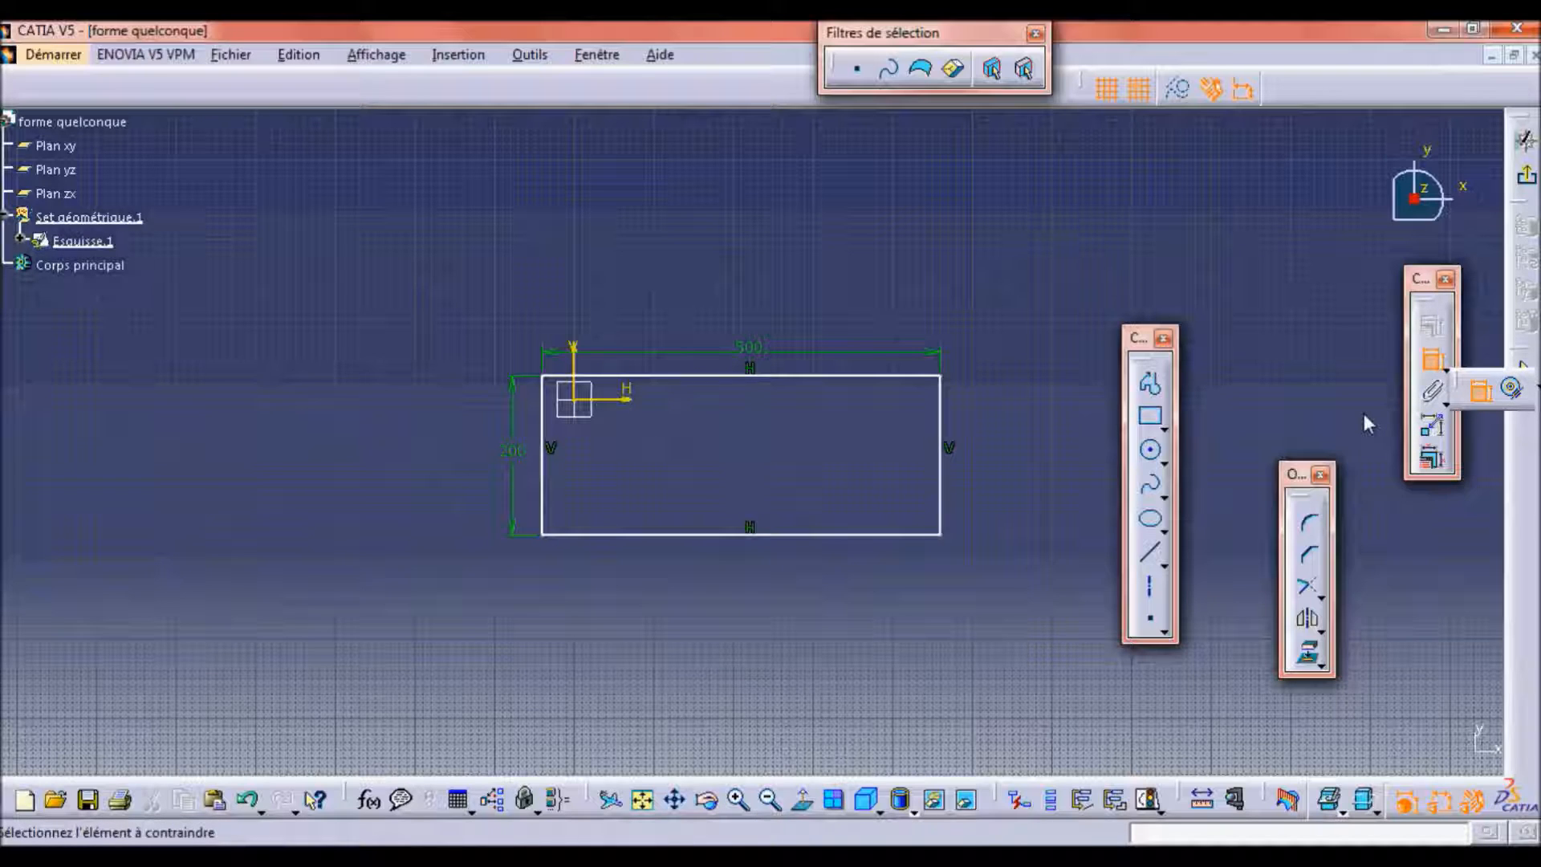
key(Escape)
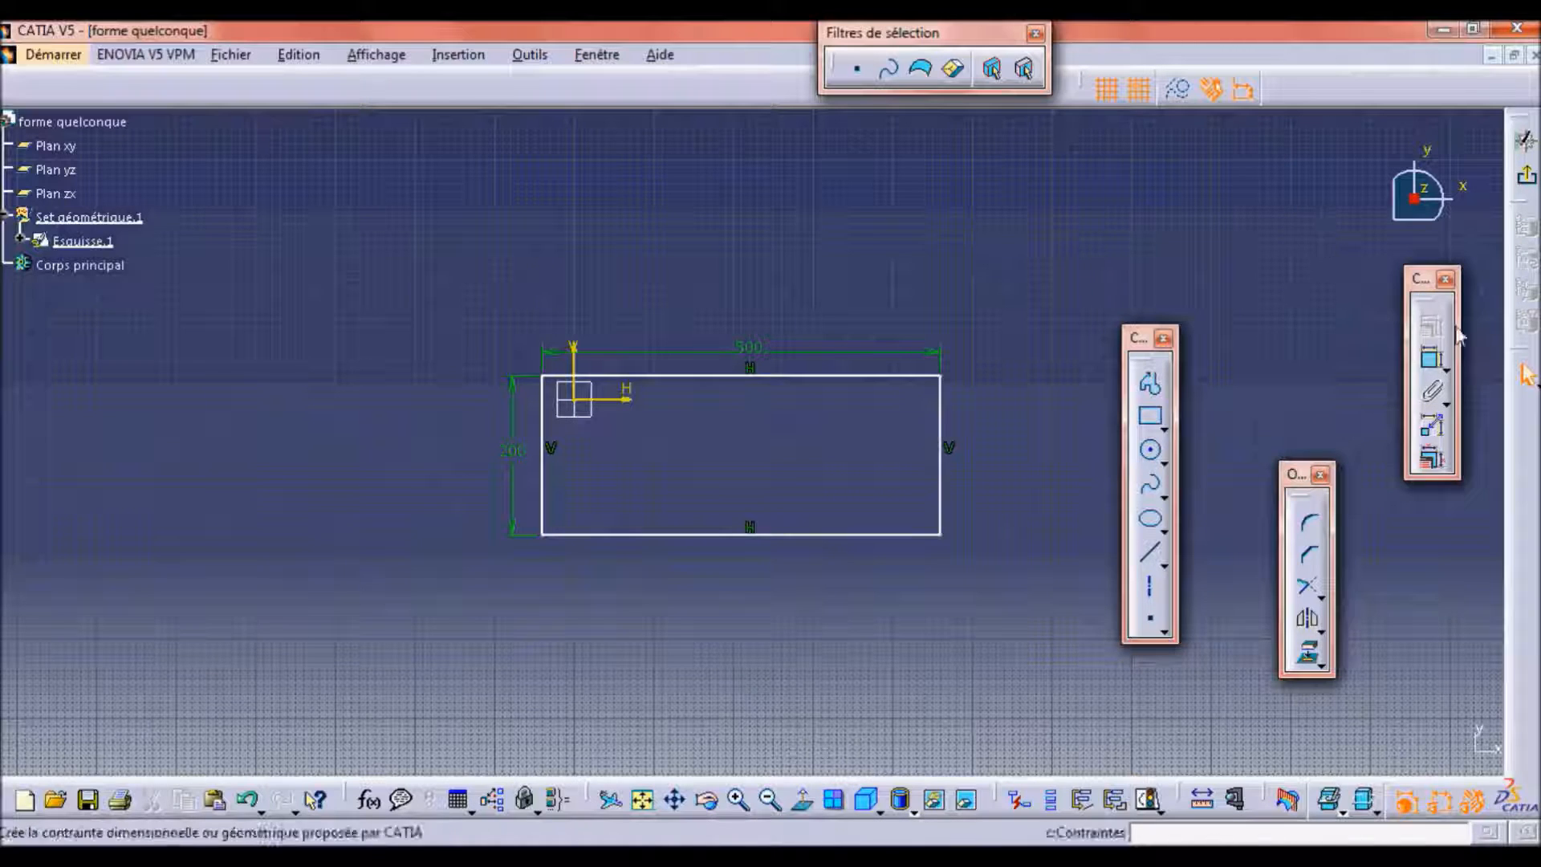
click(1432, 359)
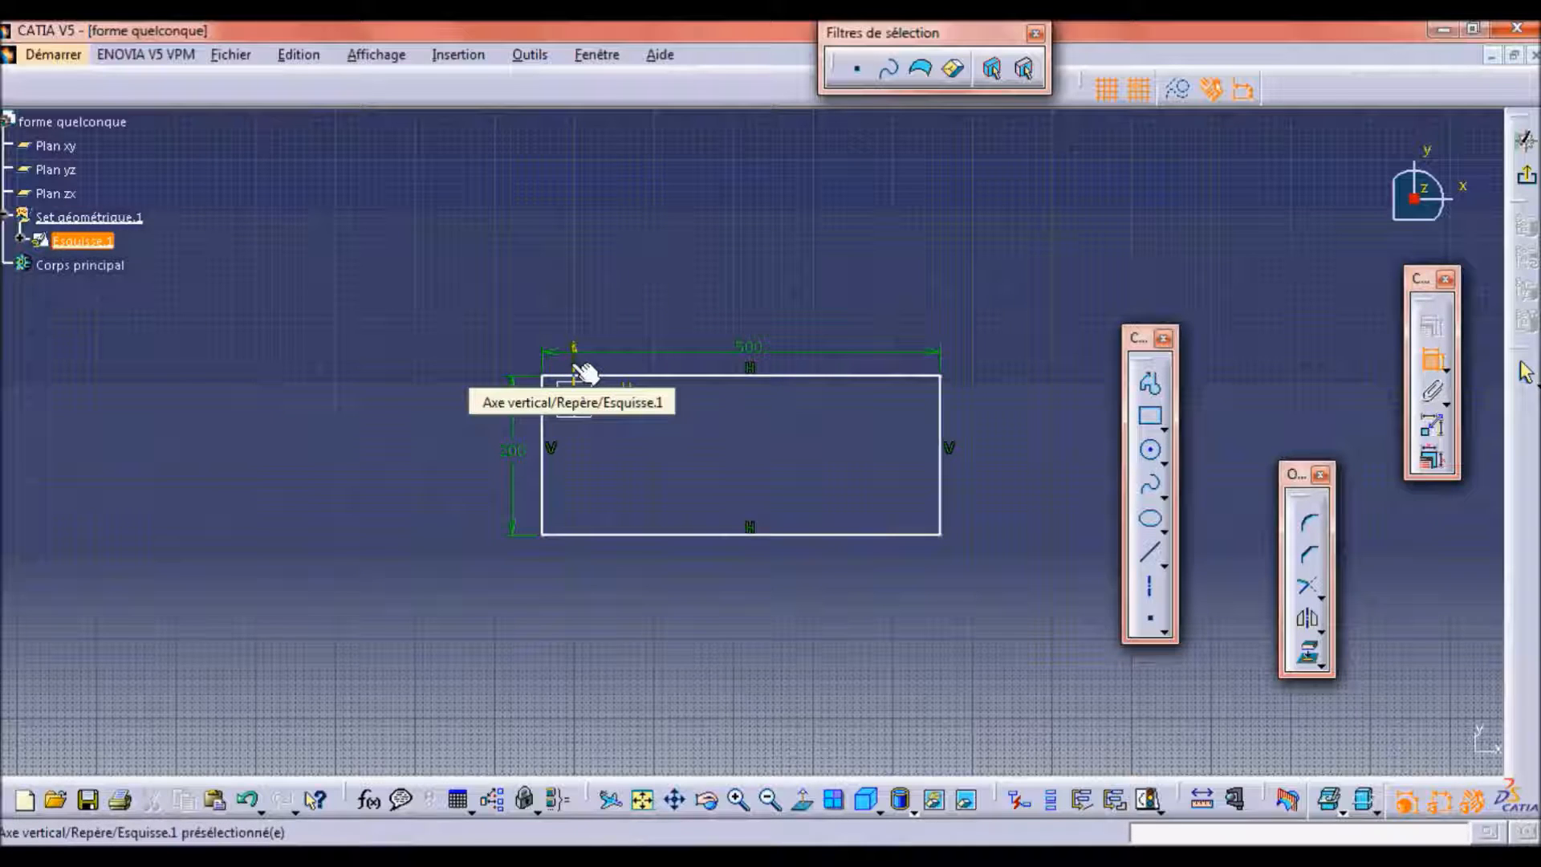
key(Escape)
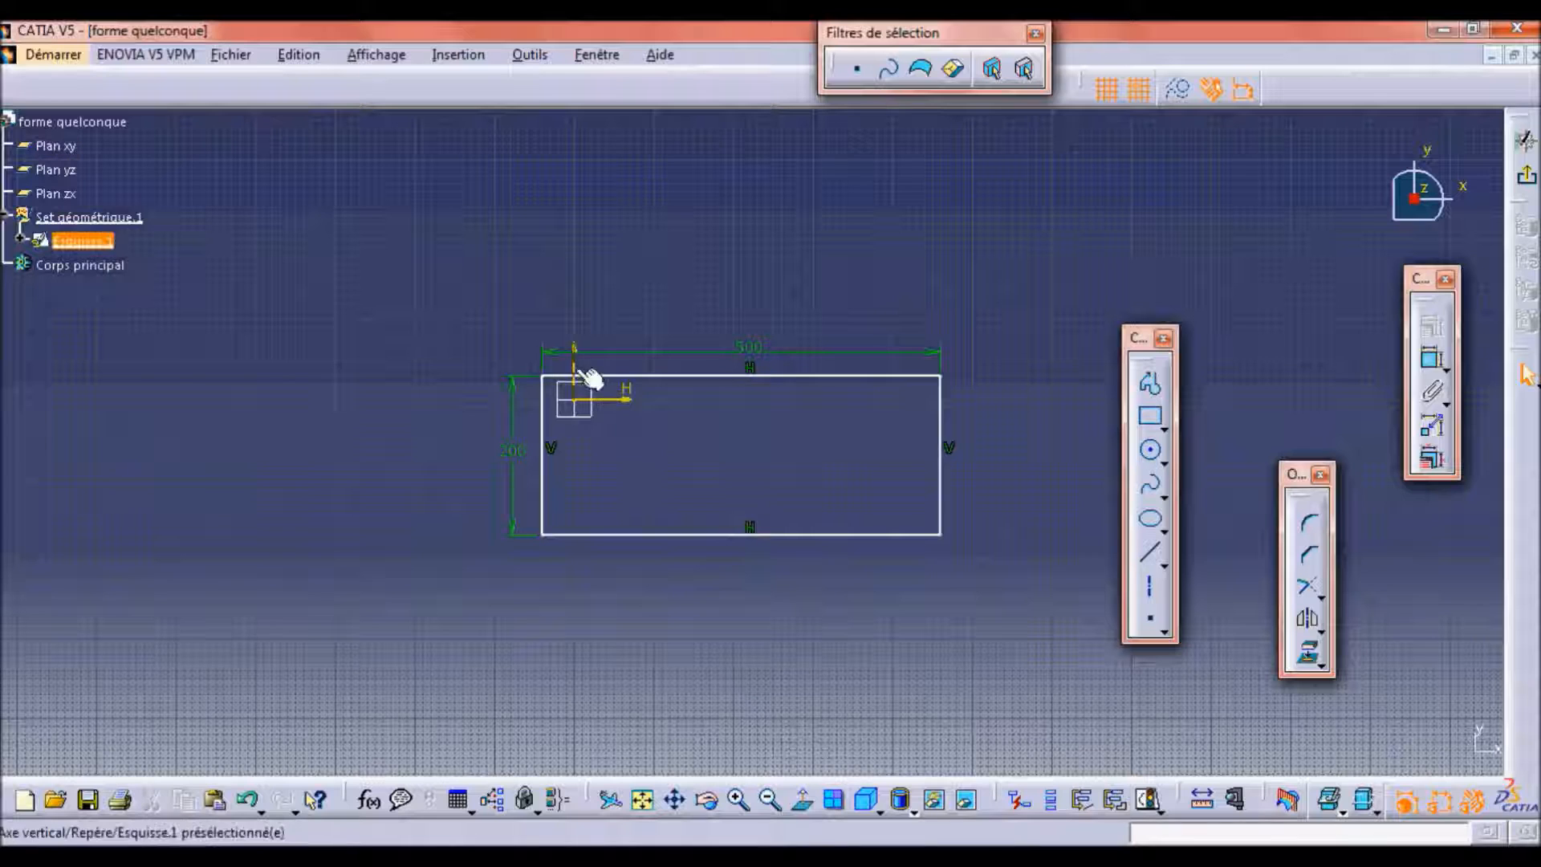
click(548, 440)
ctrl+click(942, 401)
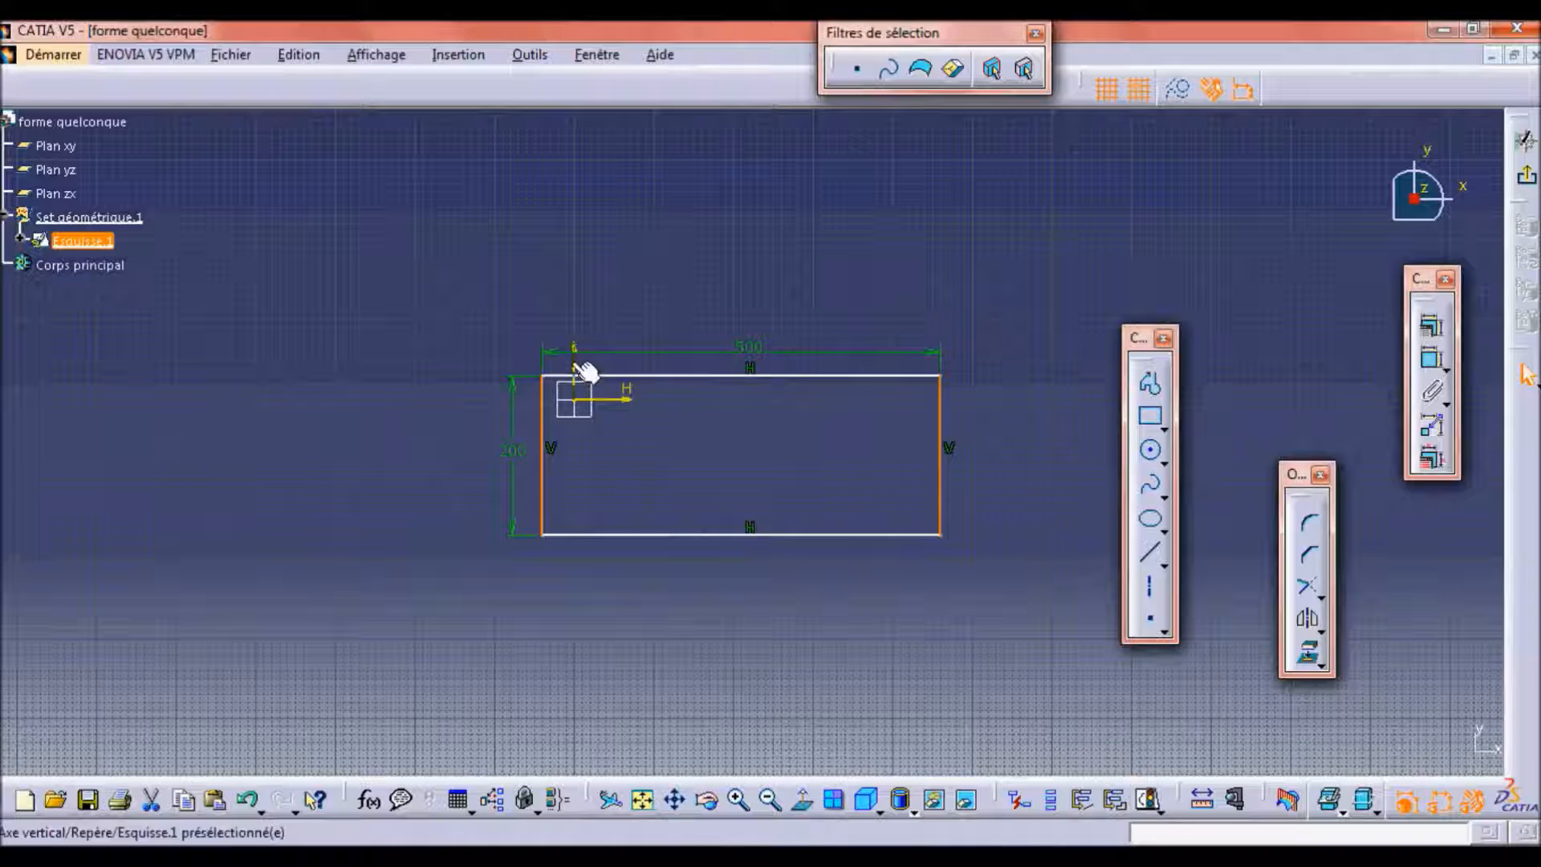
ctrl+drag(576, 363, 569, 360)
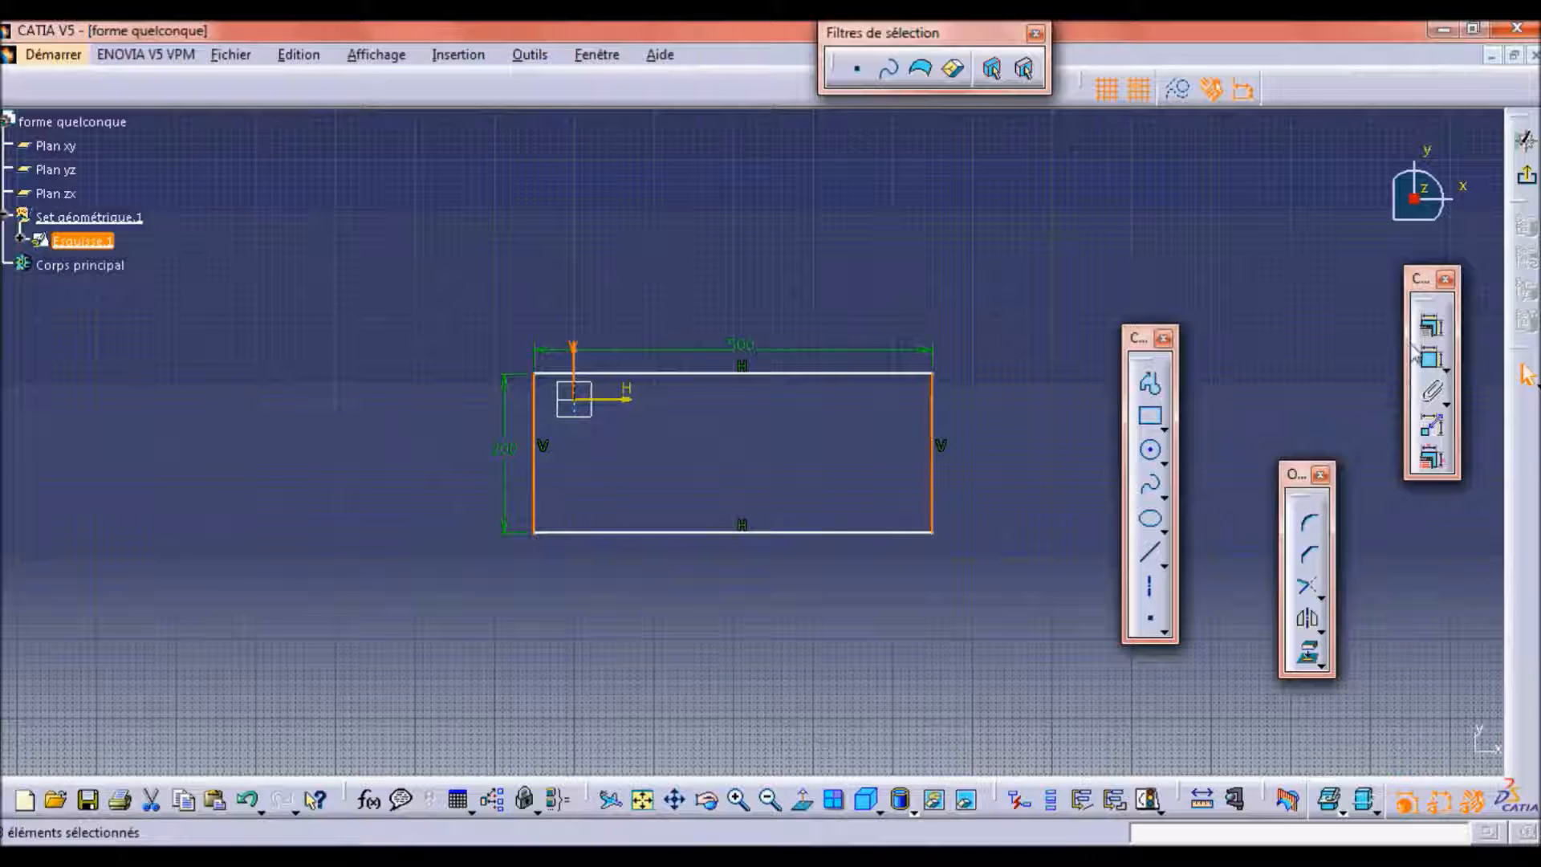
click(1431, 325)
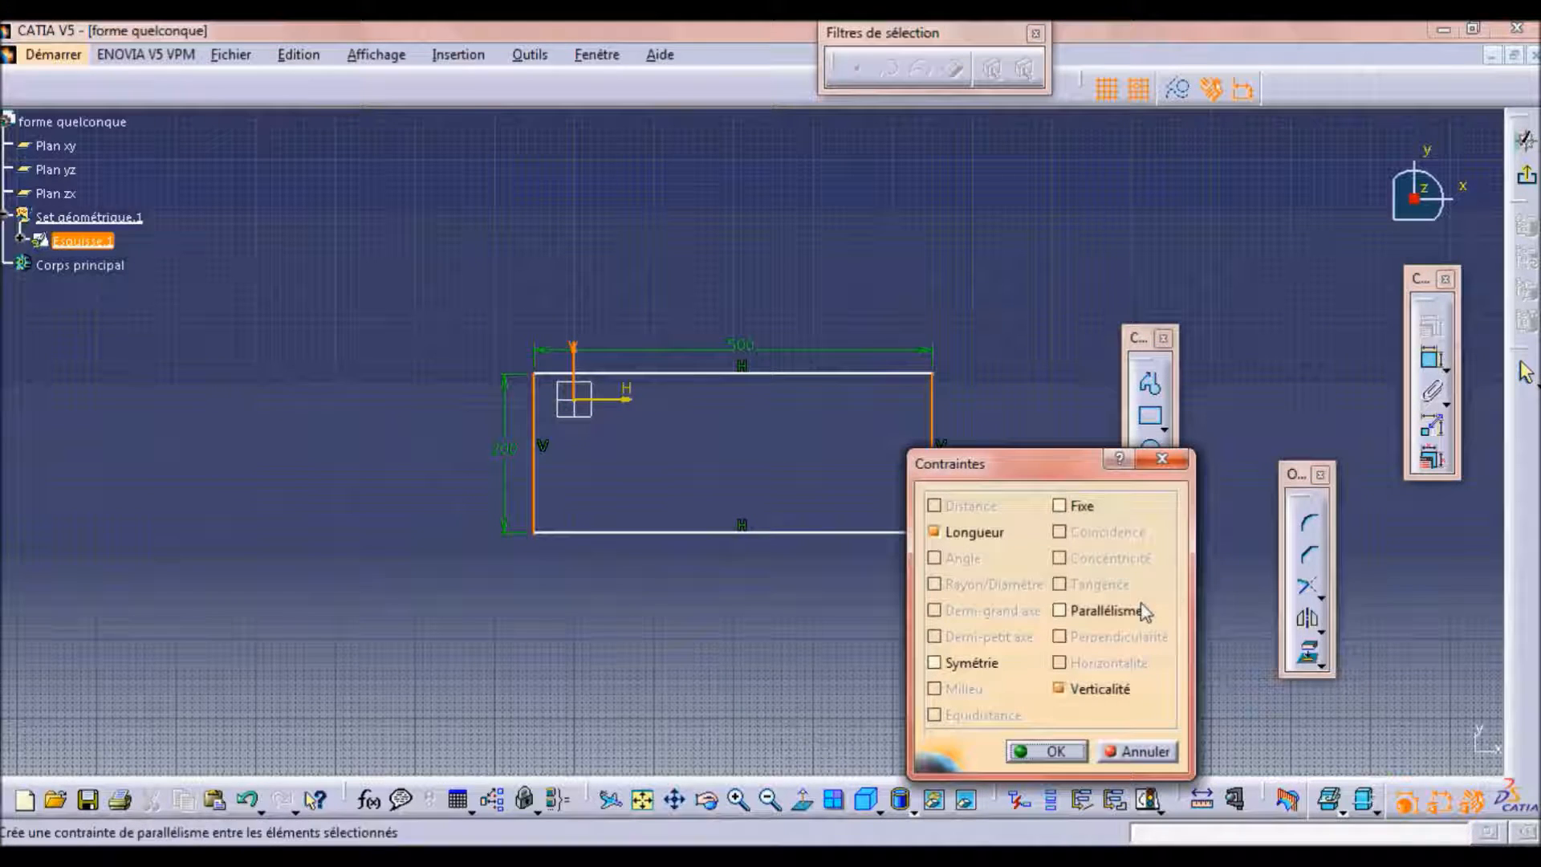
click(981, 664)
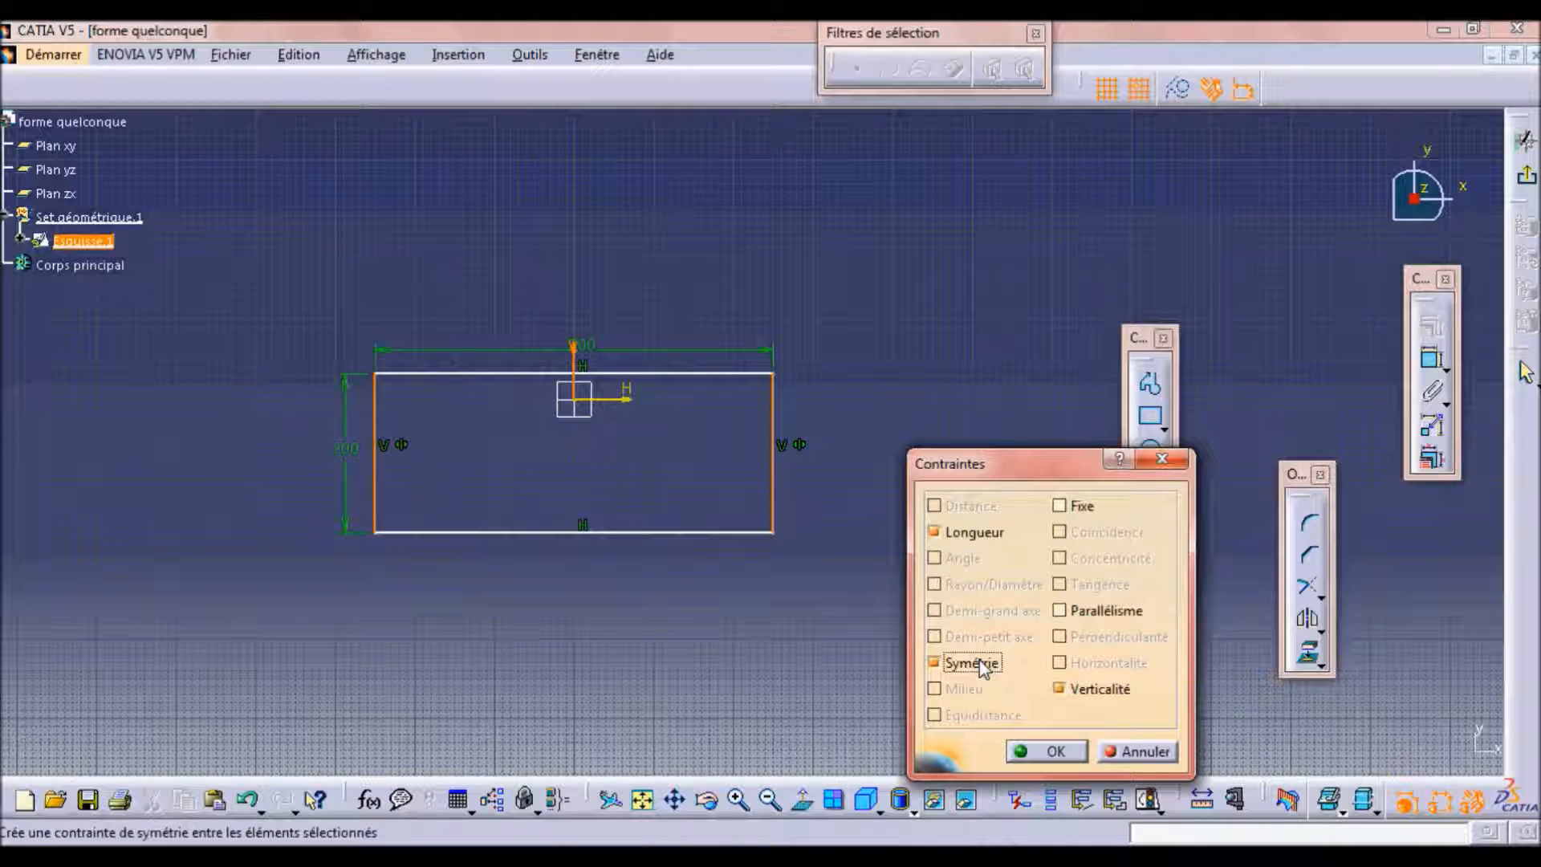
click(1162, 461)
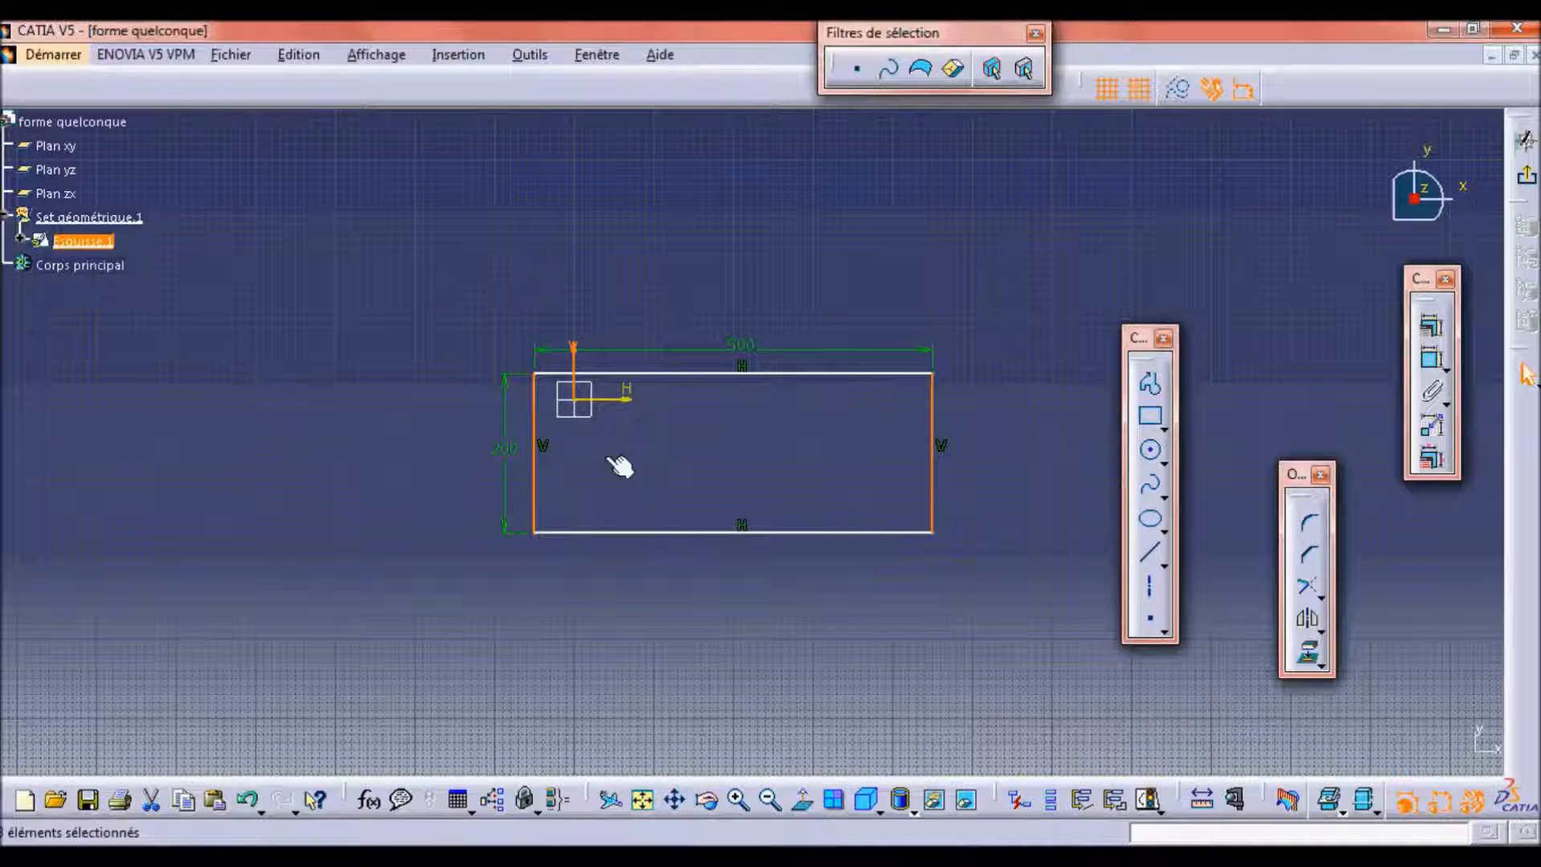
click(561, 458)
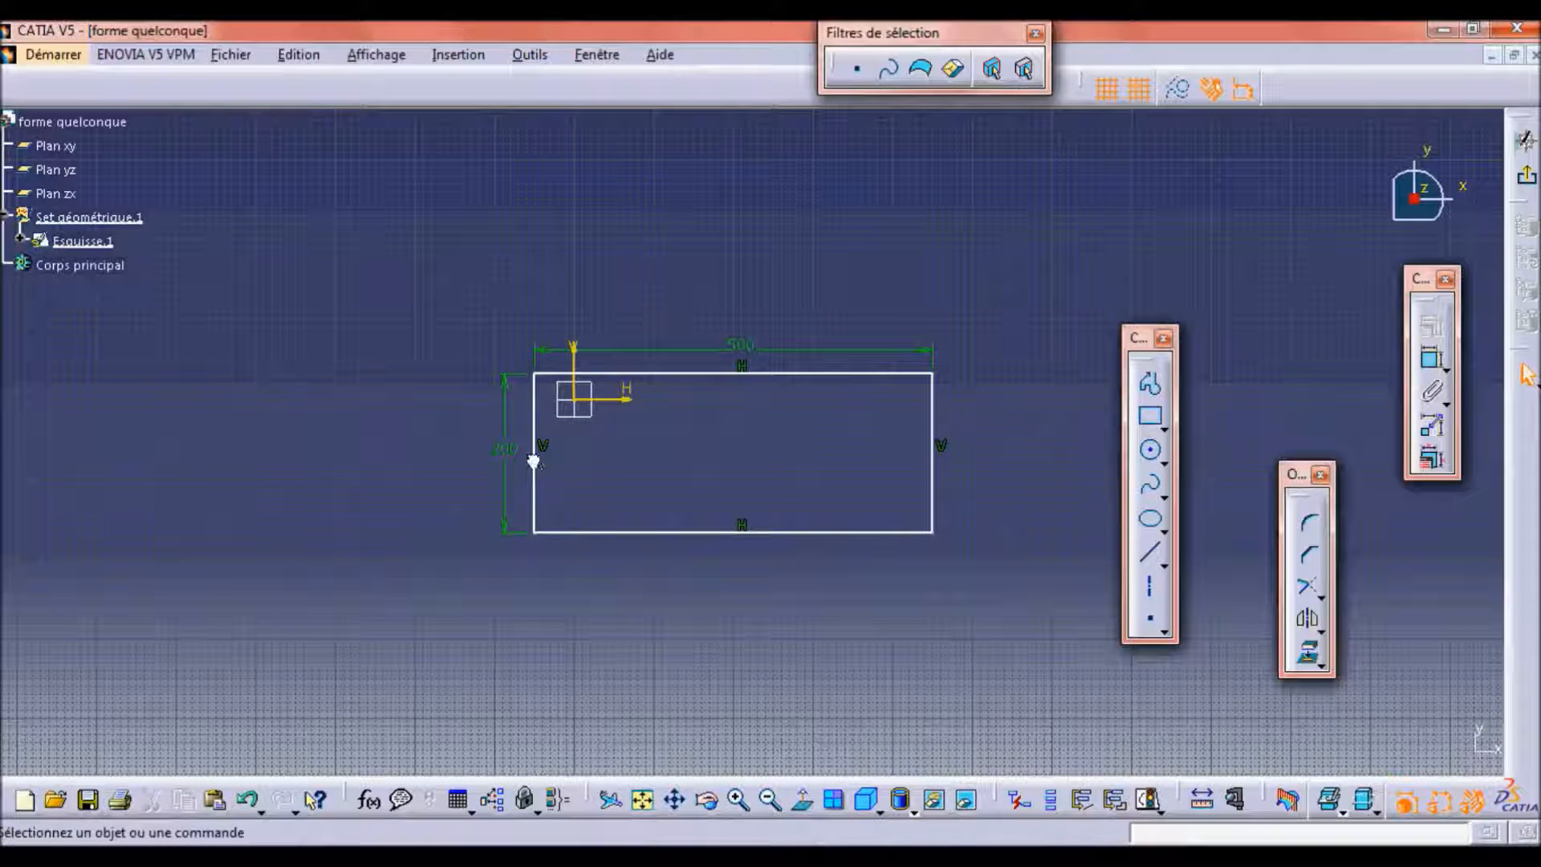
Constrain the rectangle's two vertical sides to be symmetric about the sketch's vertical axis.
click(534, 459)
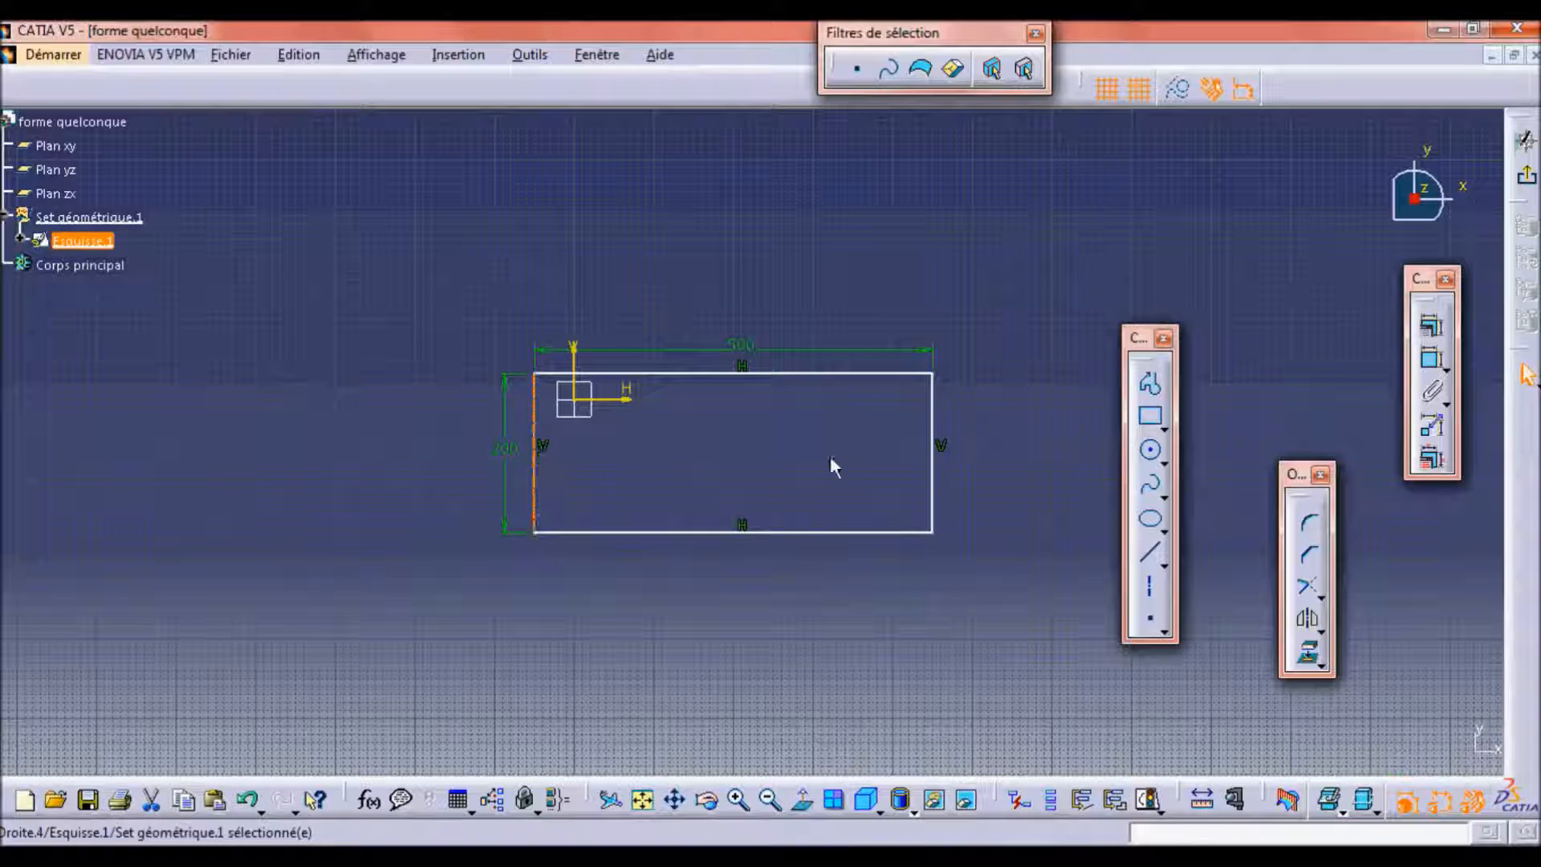
ctrl+click(932, 461)
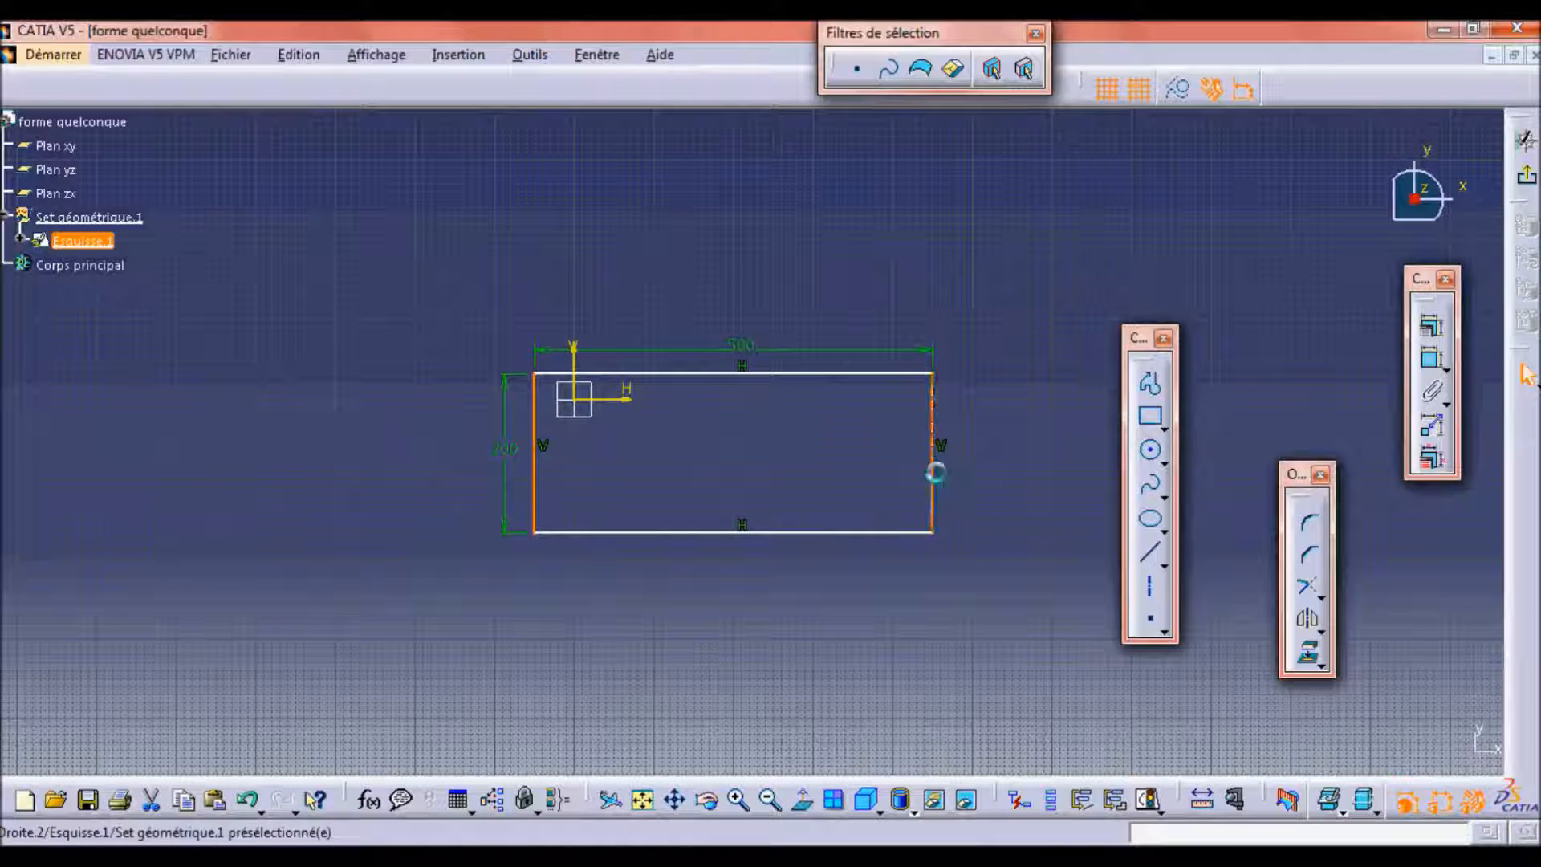
ctrl+click(575, 359)
click(1431, 325)
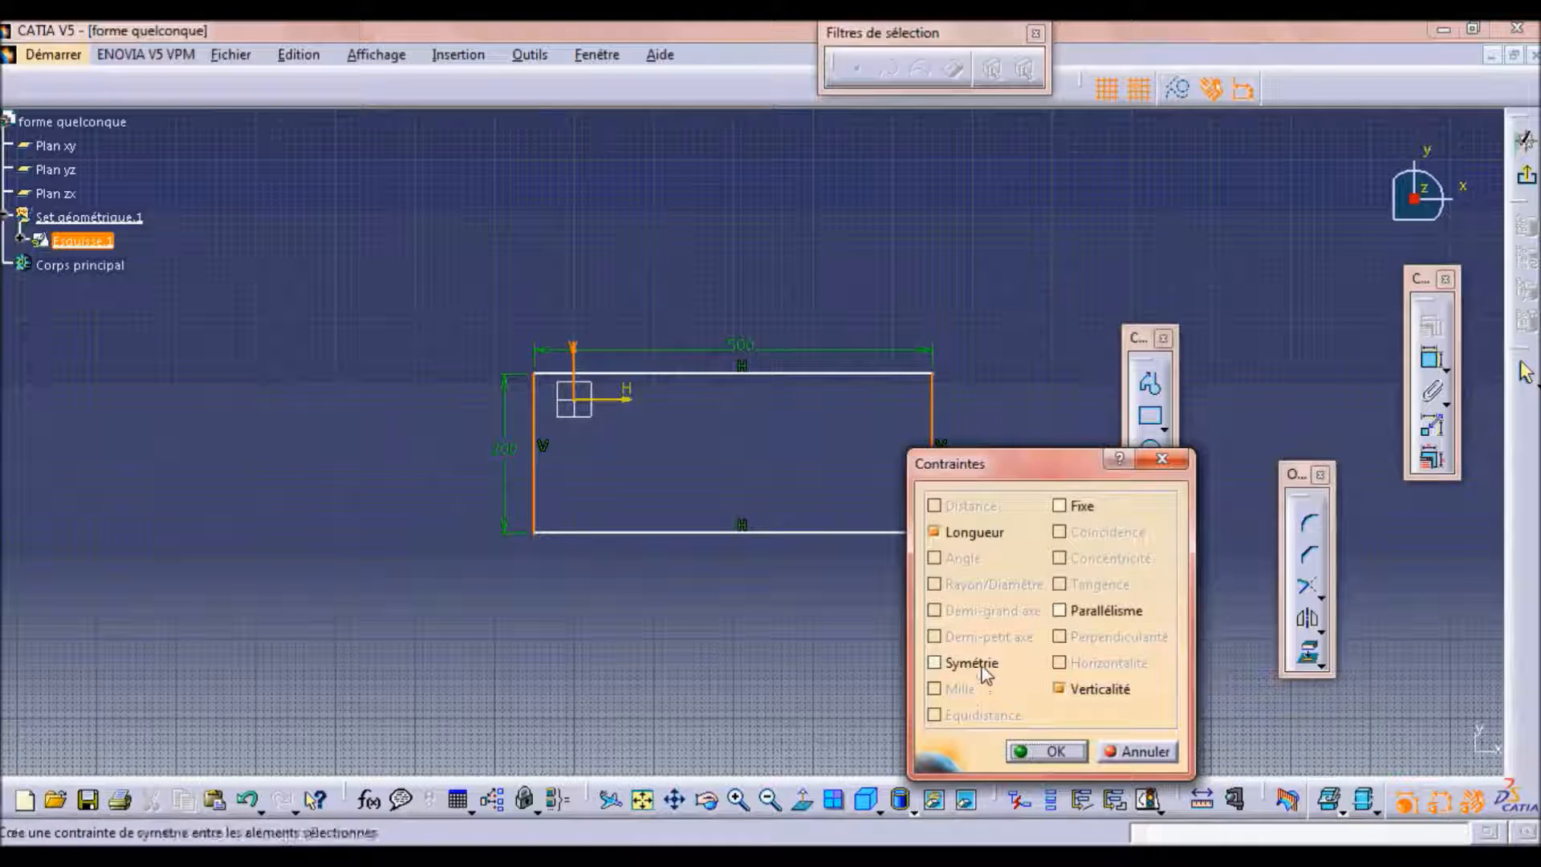
click(981, 670)
click(1050, 755)
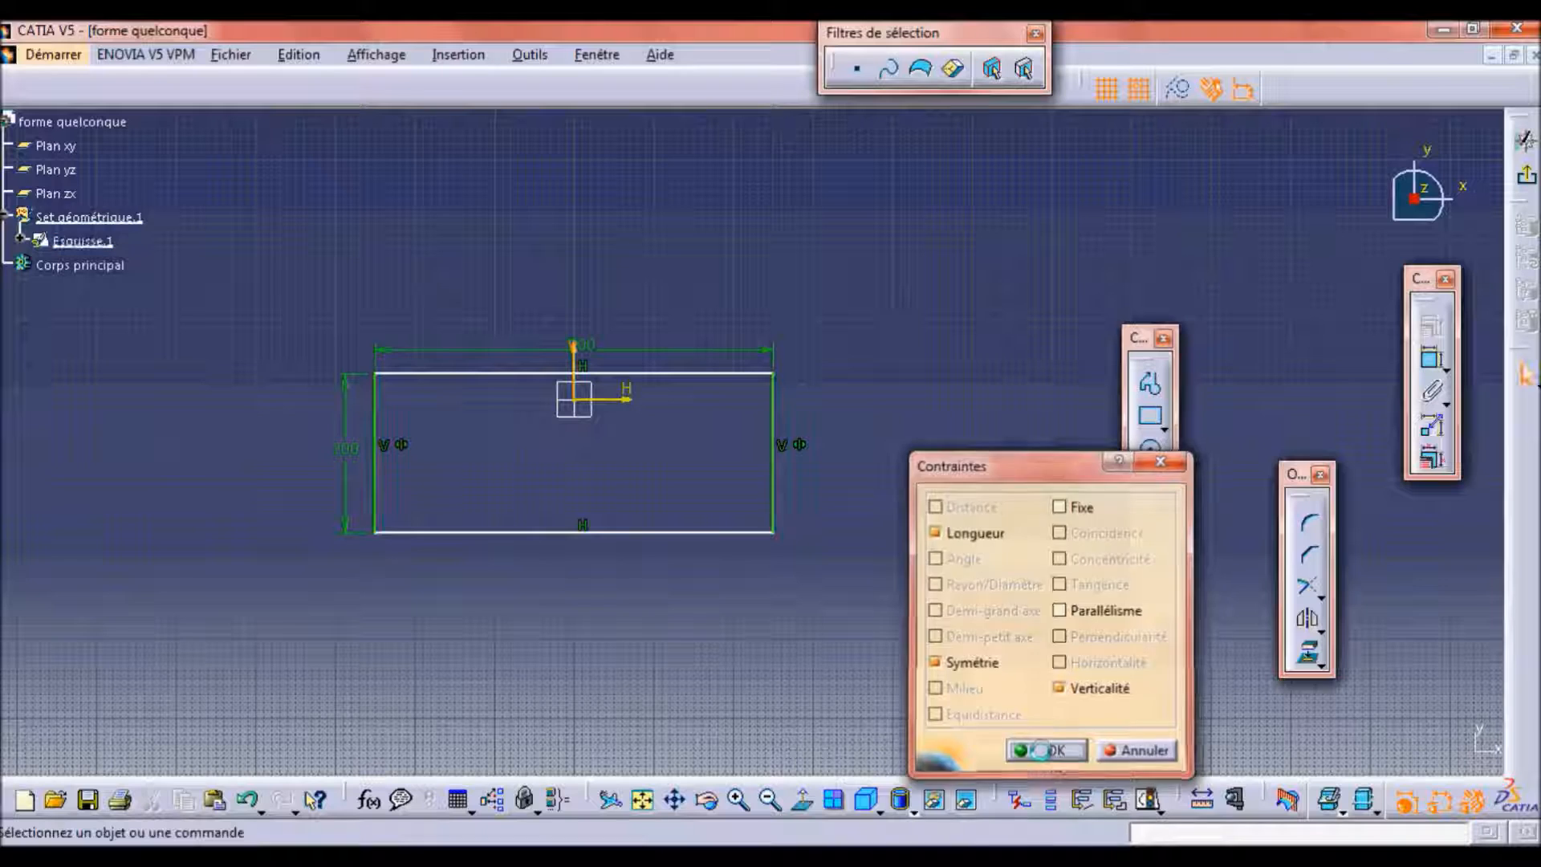
Constrain the rectangle's two horizontal sides to be symmetric about the sketch's horizontal axis and exit the sketch.
click(691, 530)
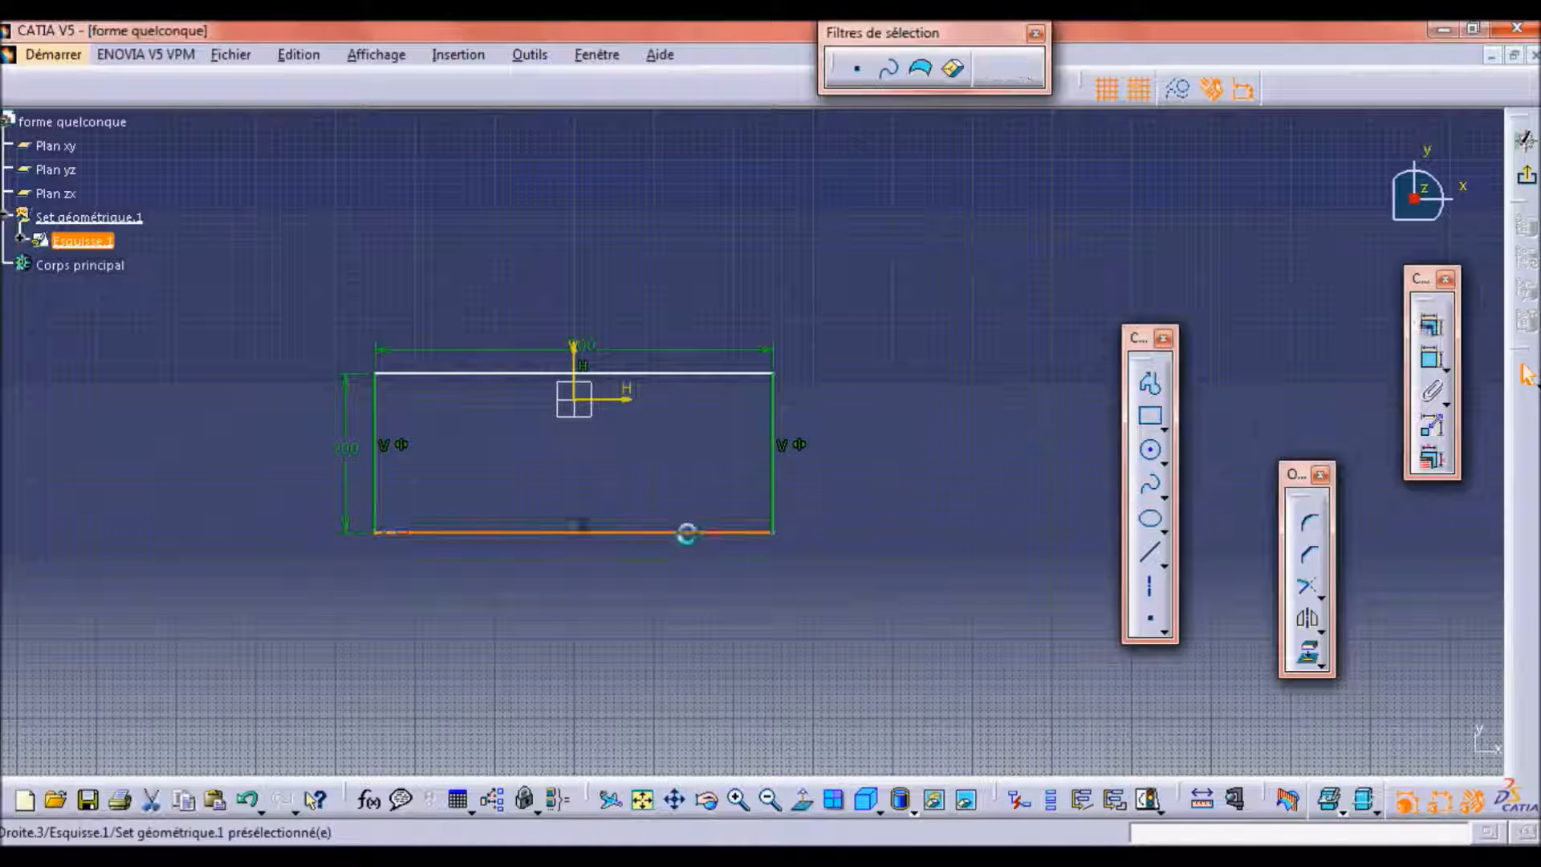
ctrl+click(691, 373)
ctrl+click(630, 399)
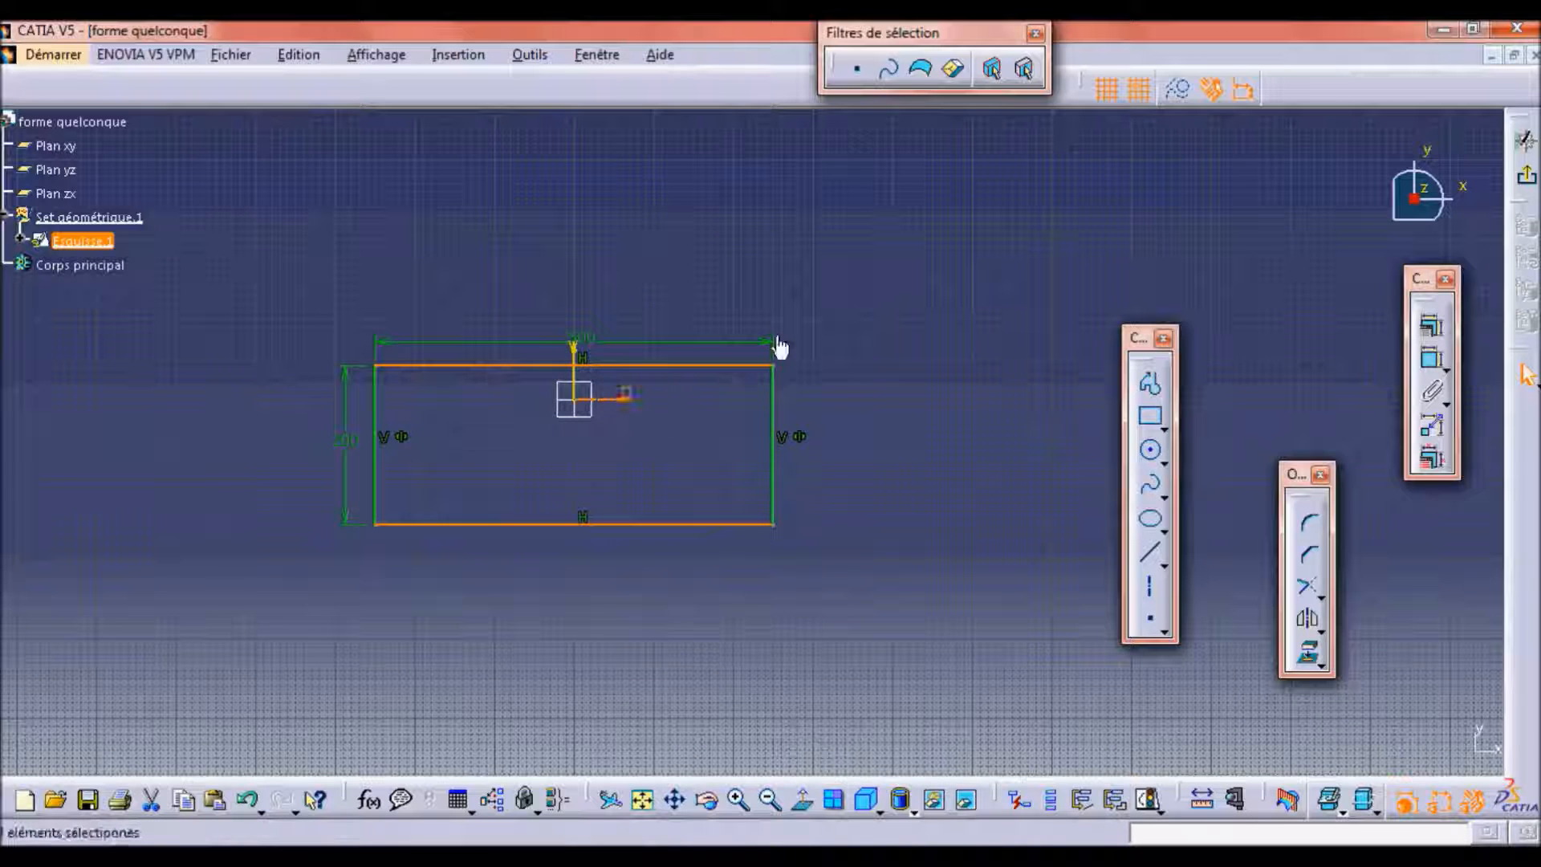
click(1426, 325)
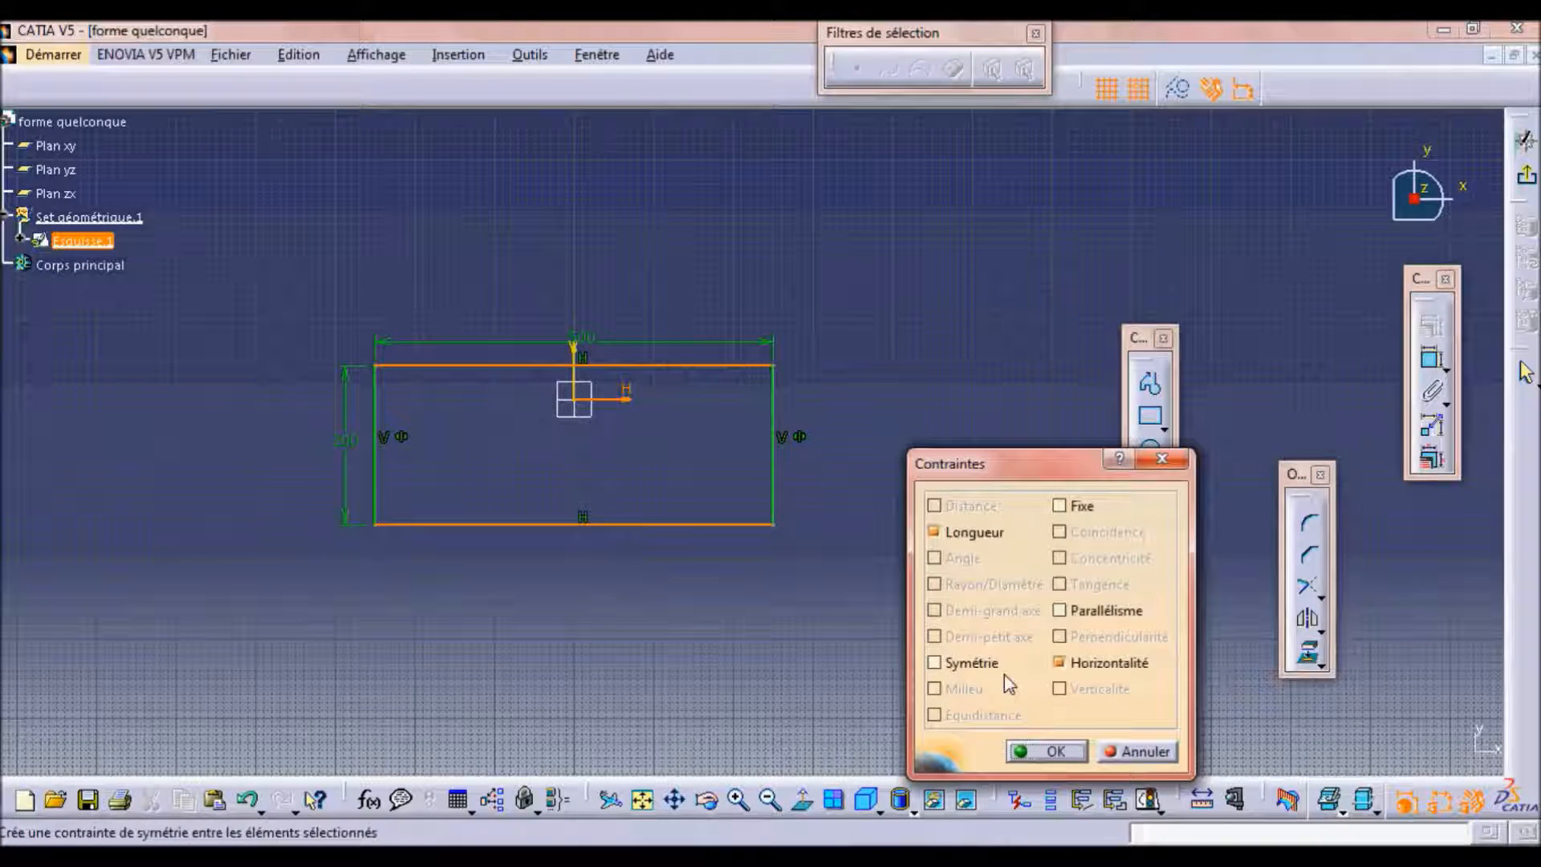
click(995, 668)
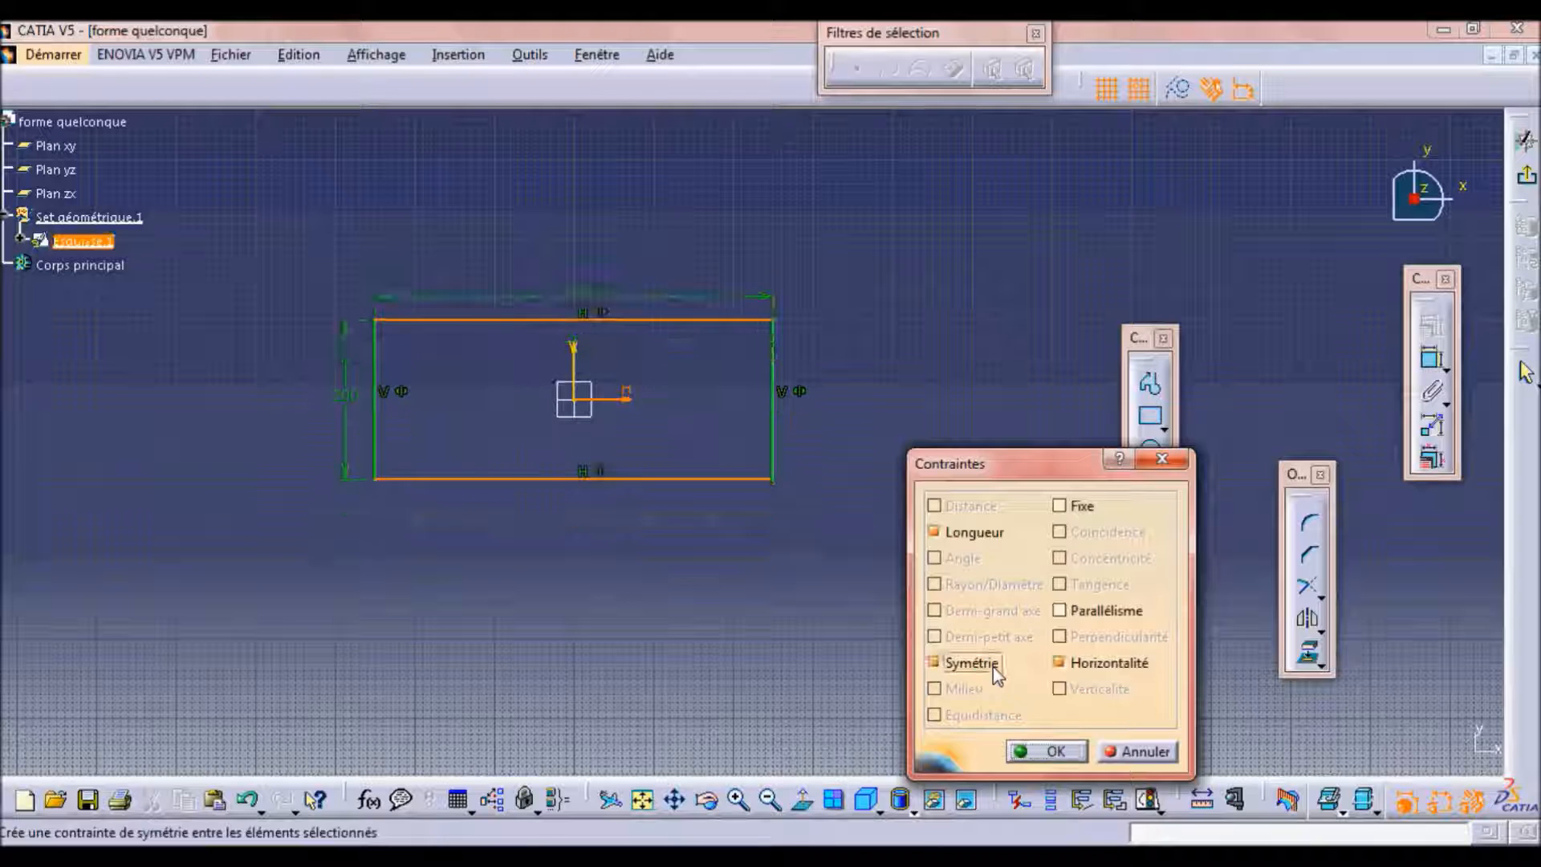
click(1049, 752)
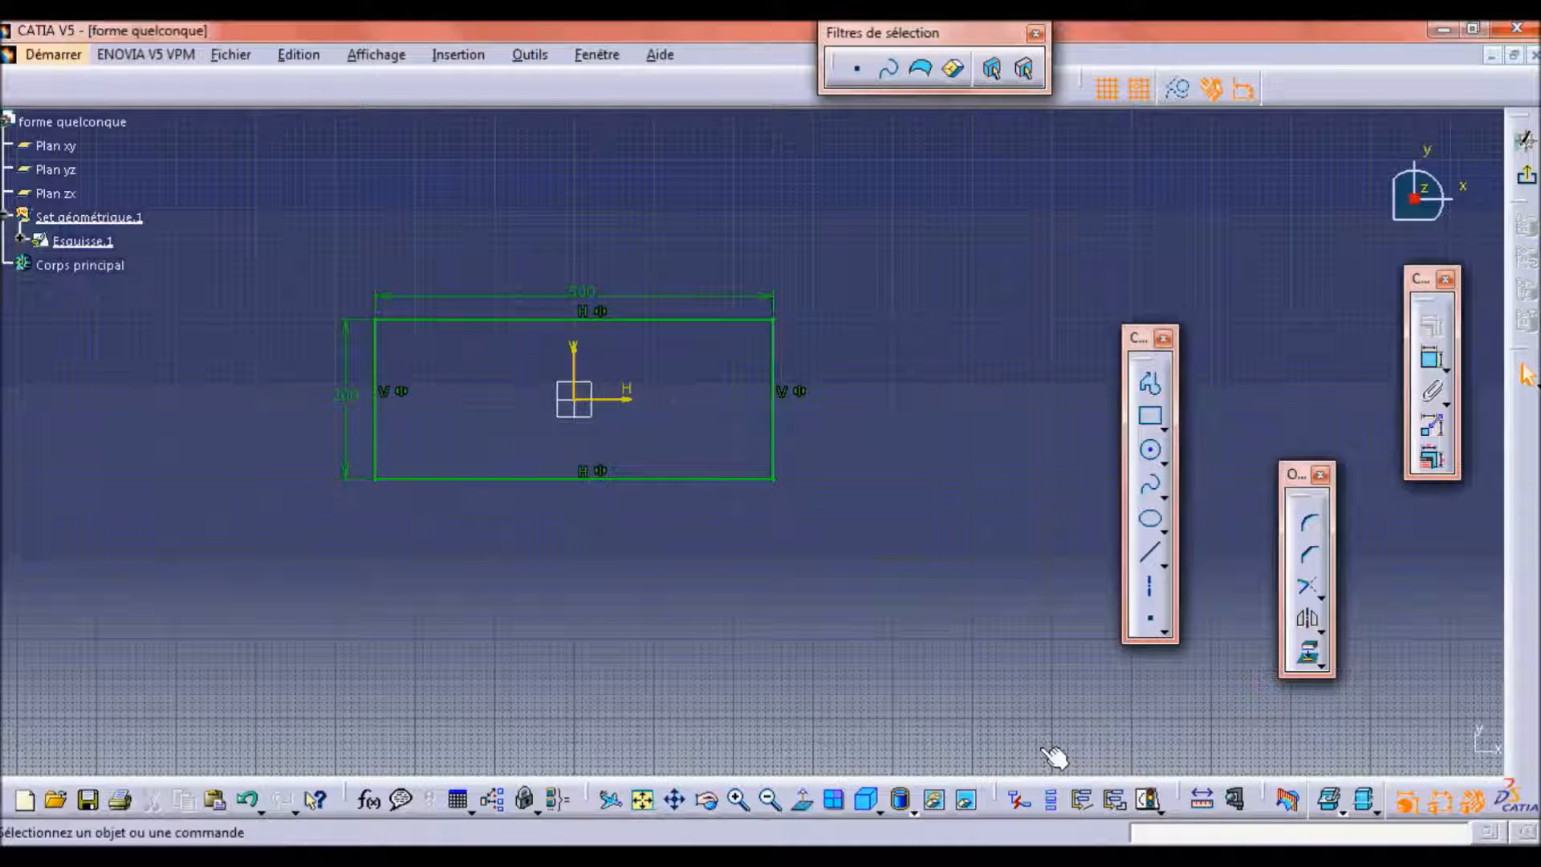
click(634, 801)
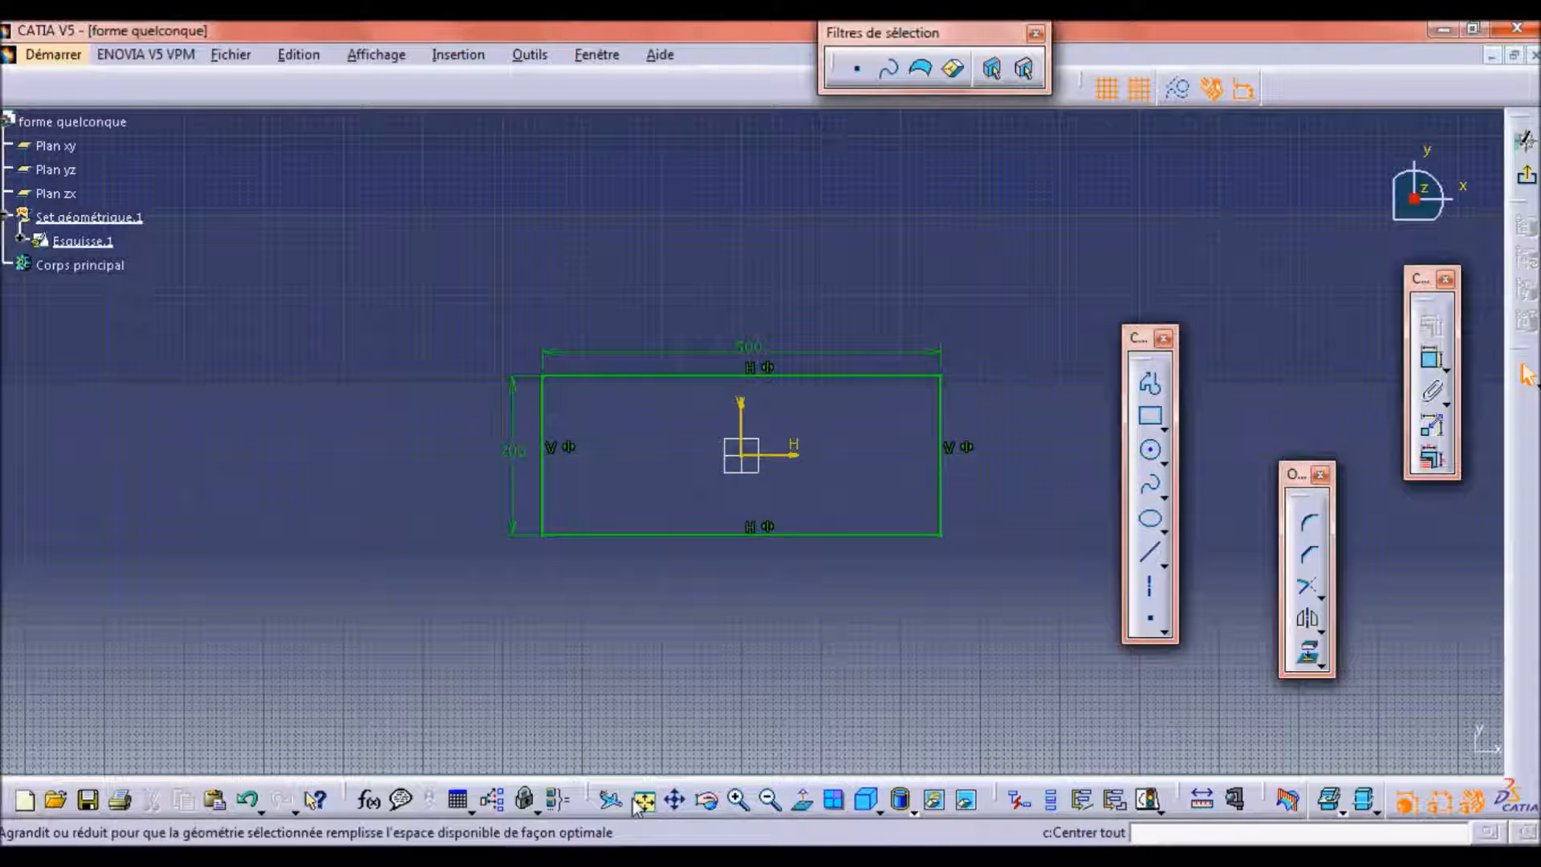
click(1527, 181)
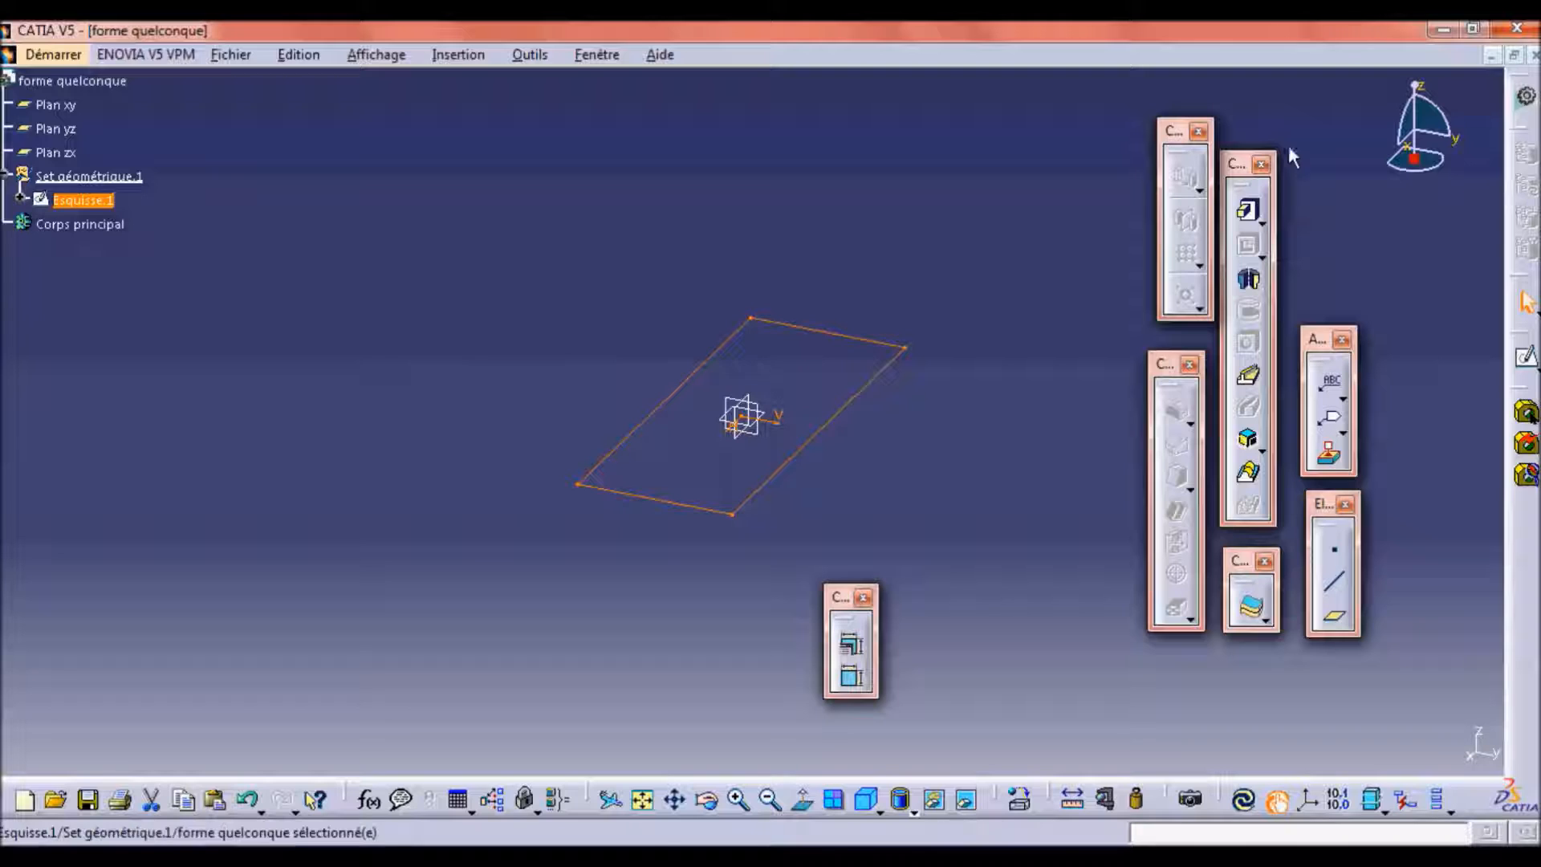
Extrude the rectangle sketch to a length of 100 mm, previewing the block before accepting it.
click(1255, 221)
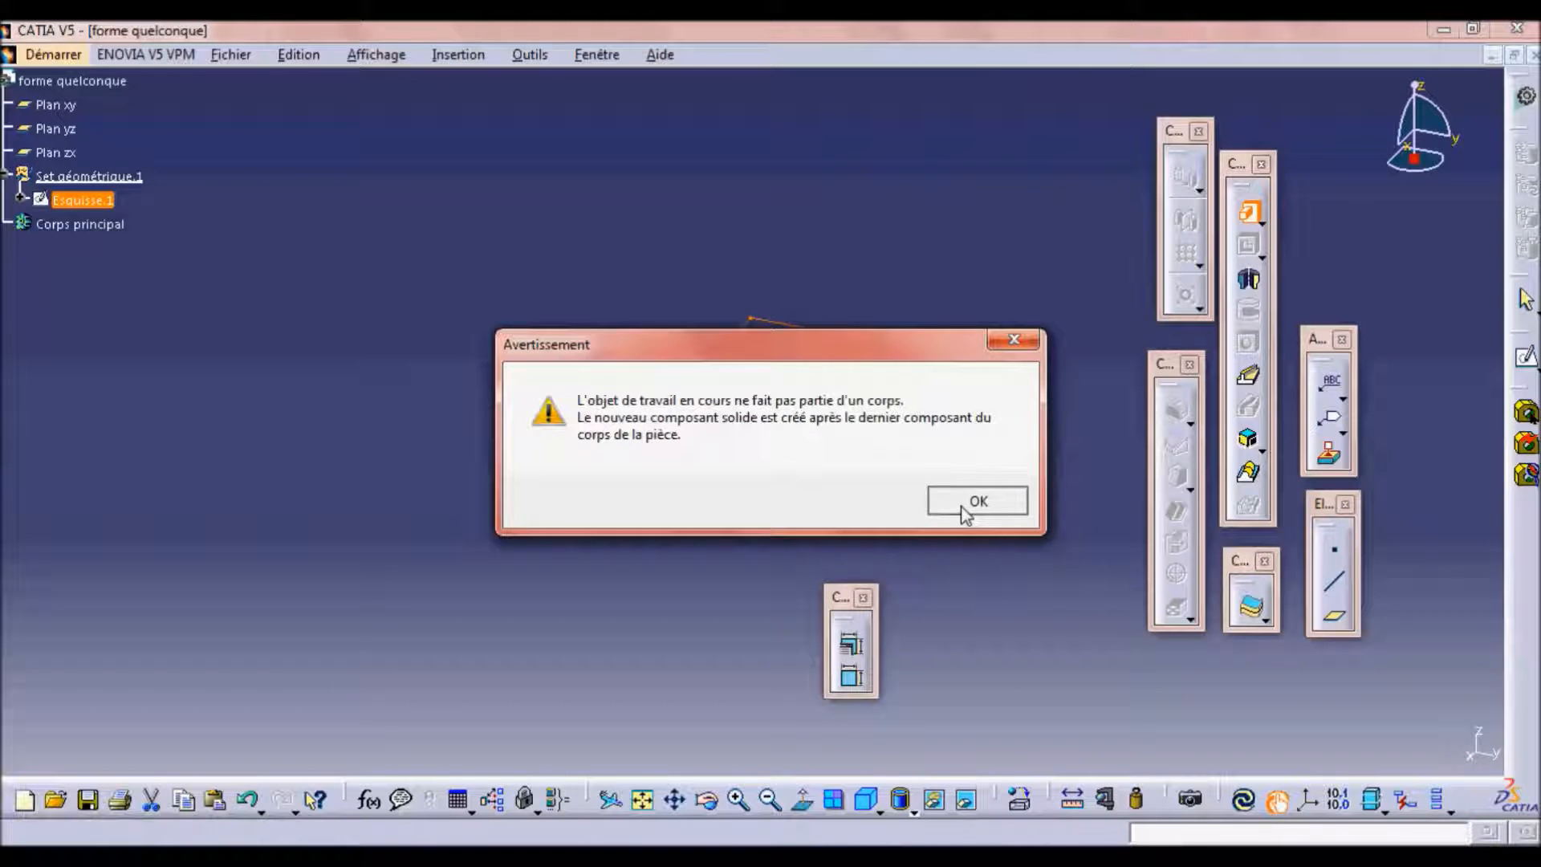
click(963, 508)
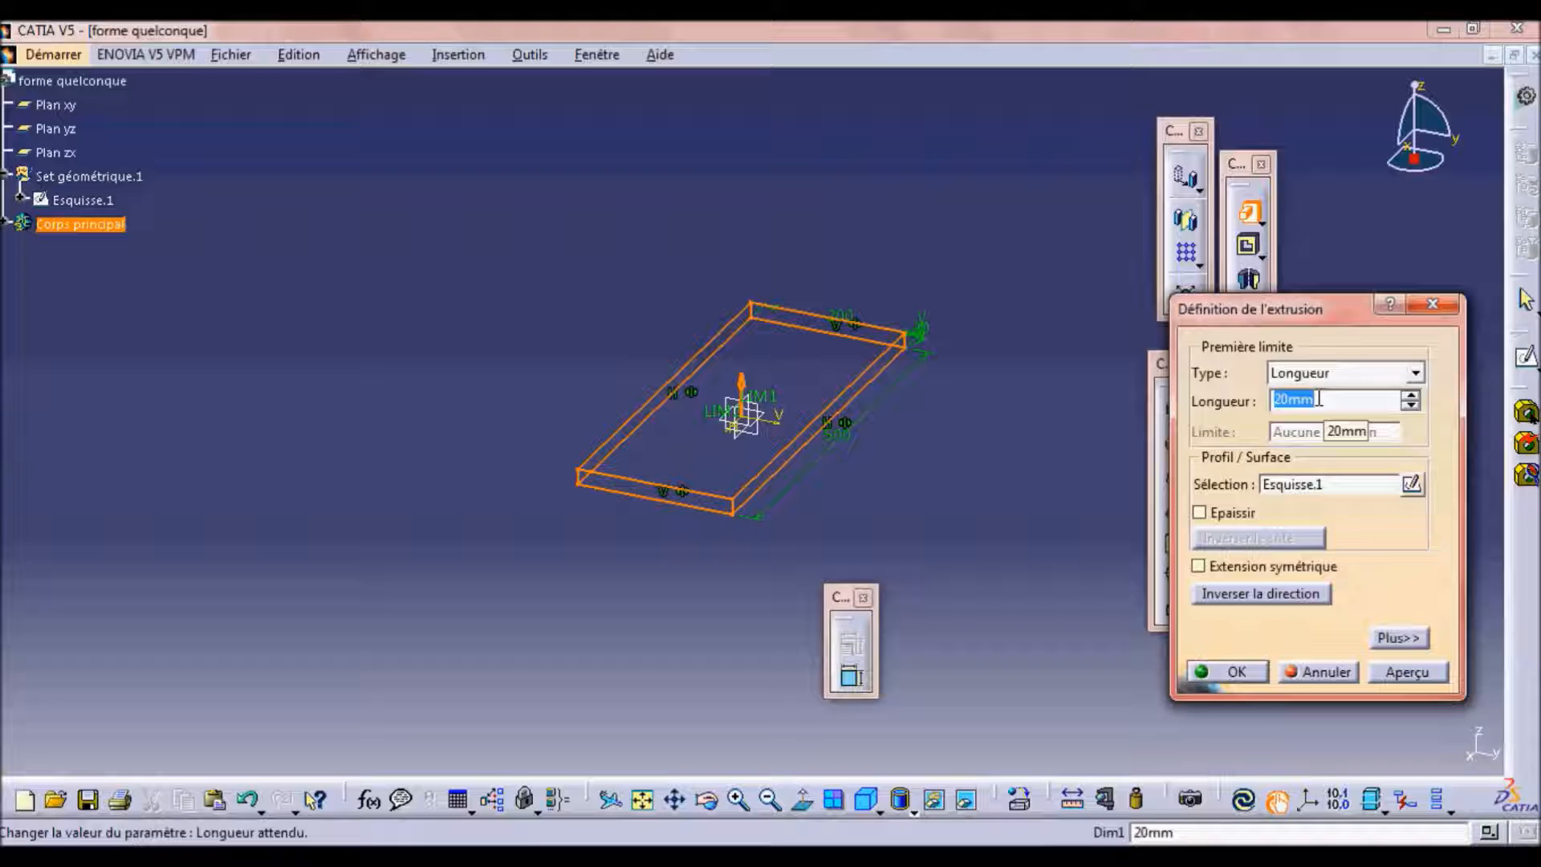
text(100)
key(Return)
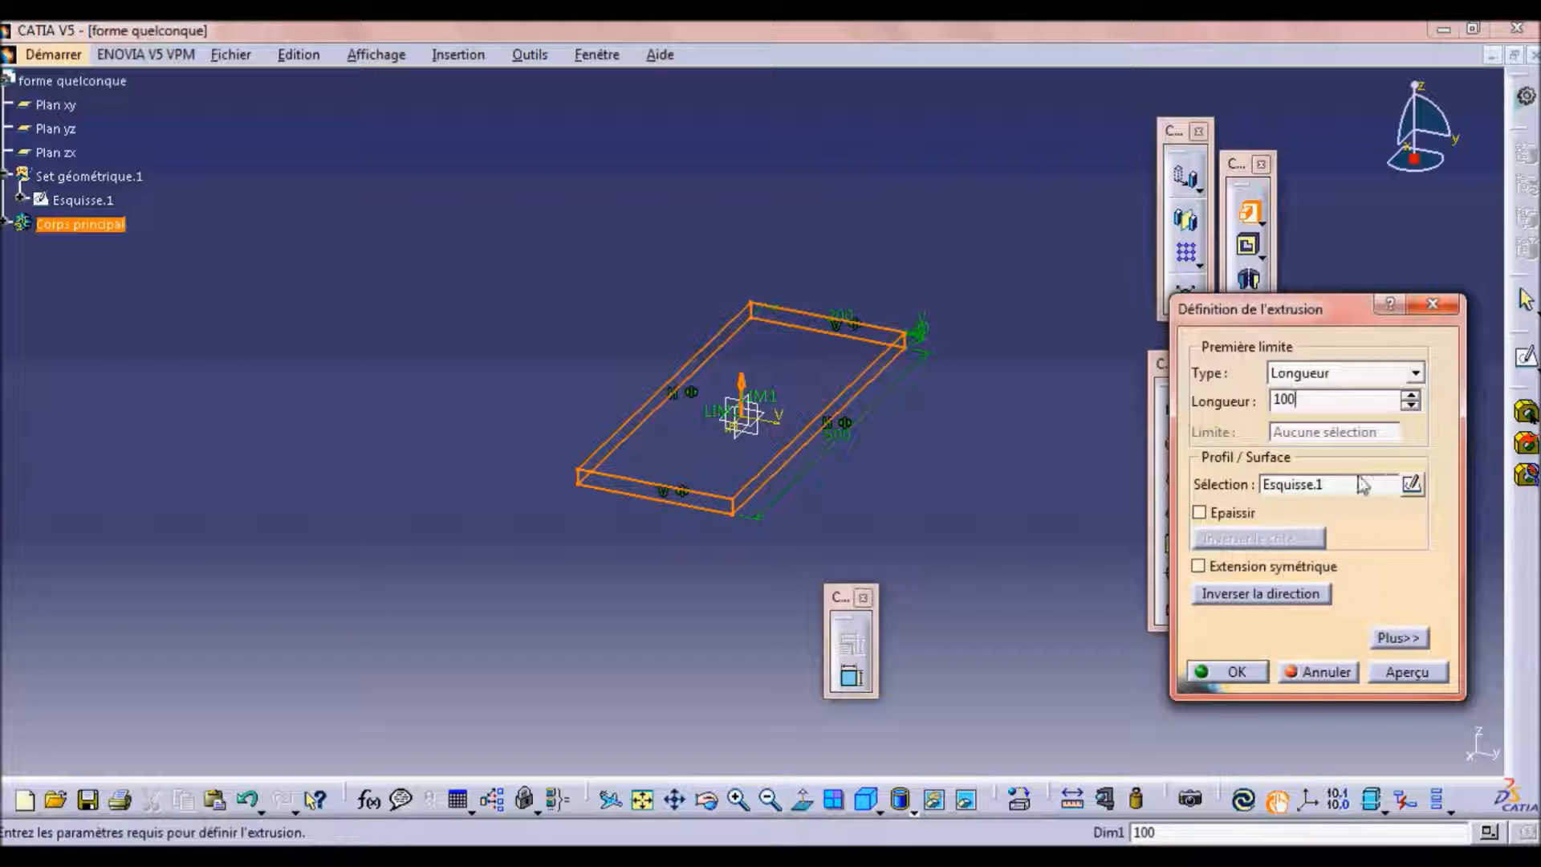
click(1422, 679)
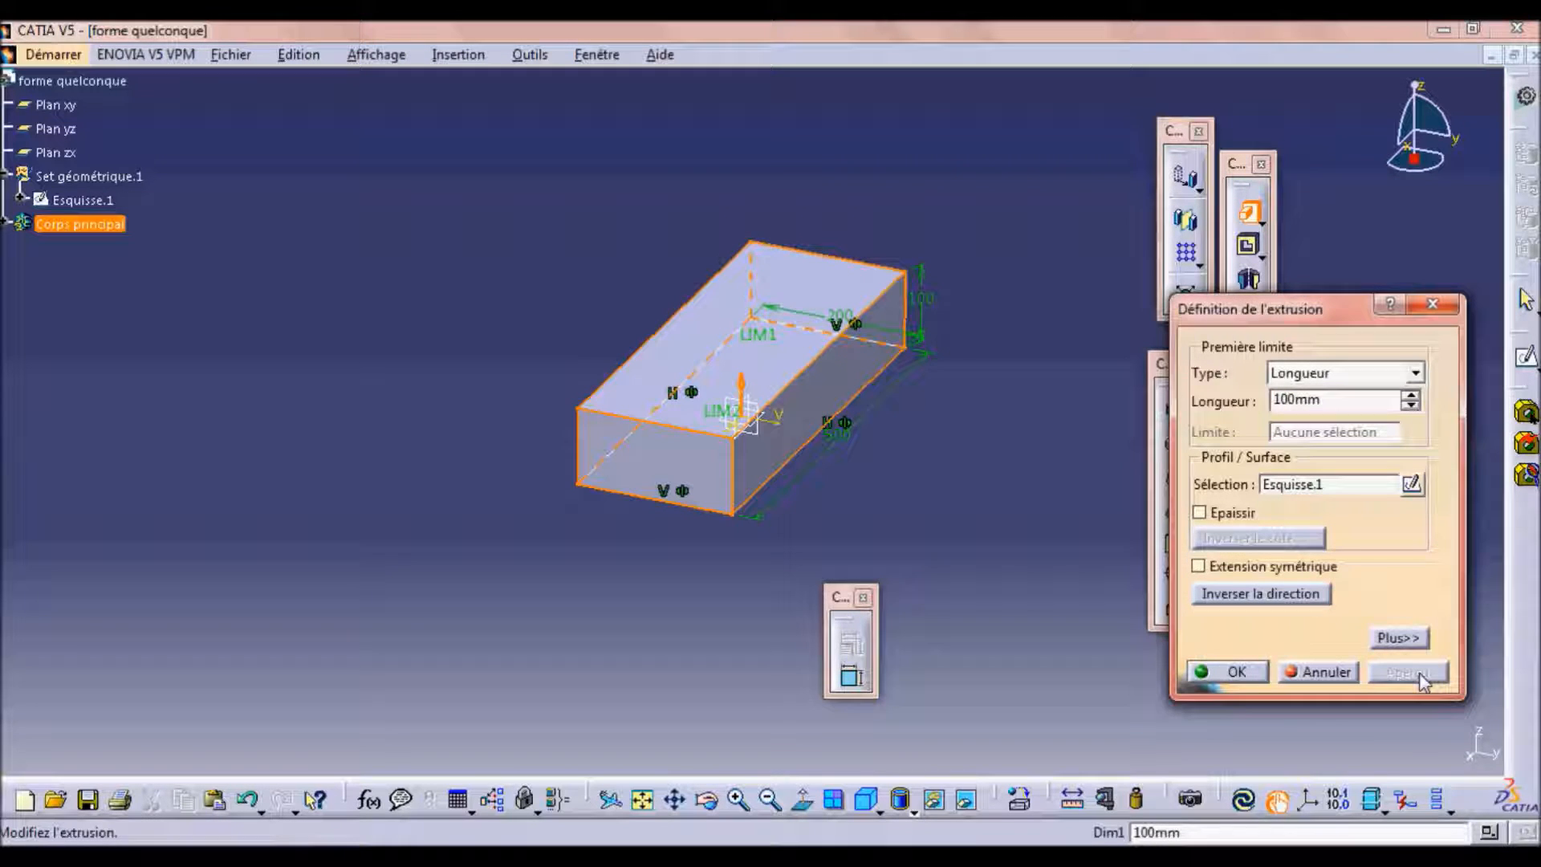
click(1249, 671)
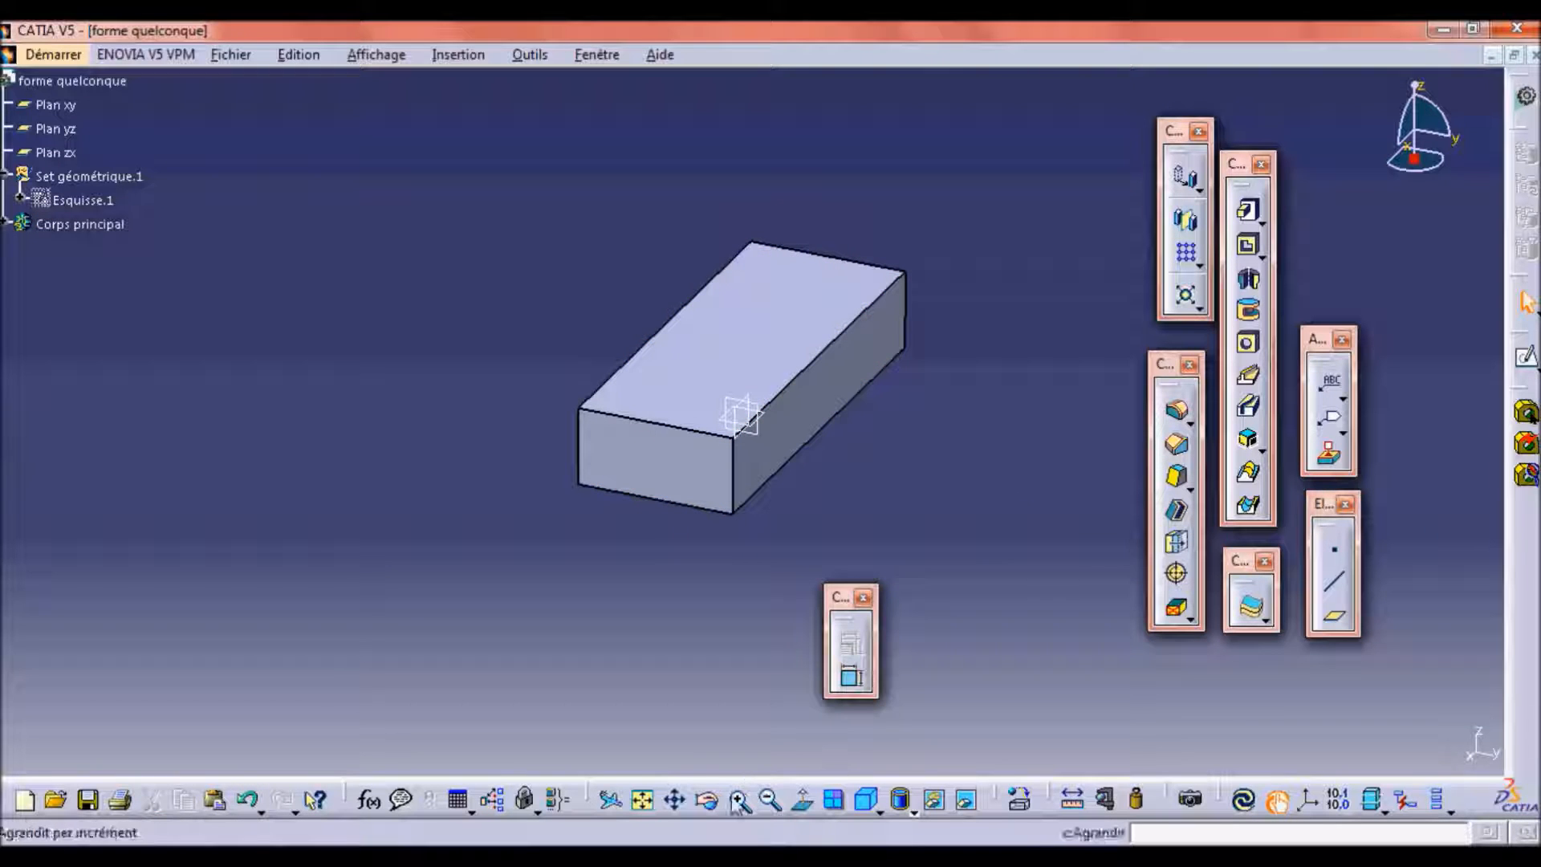
Sketch a circle of about 41 mm radius centred on the origin on the block's top face, and exit the sketch.
middle_drag(861, 491, 693, 596)
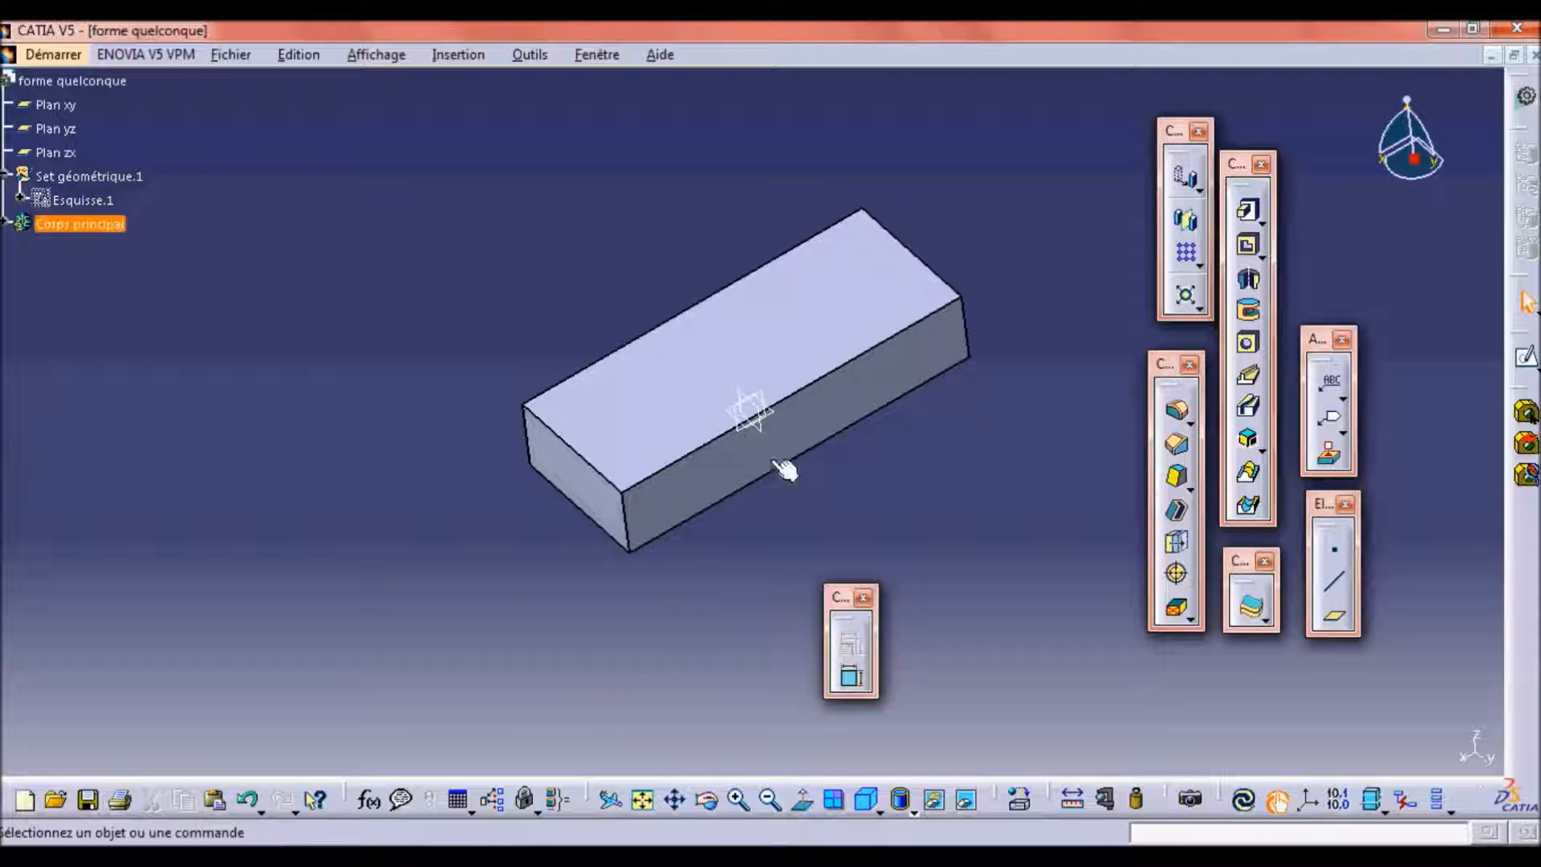
click(812, 320)
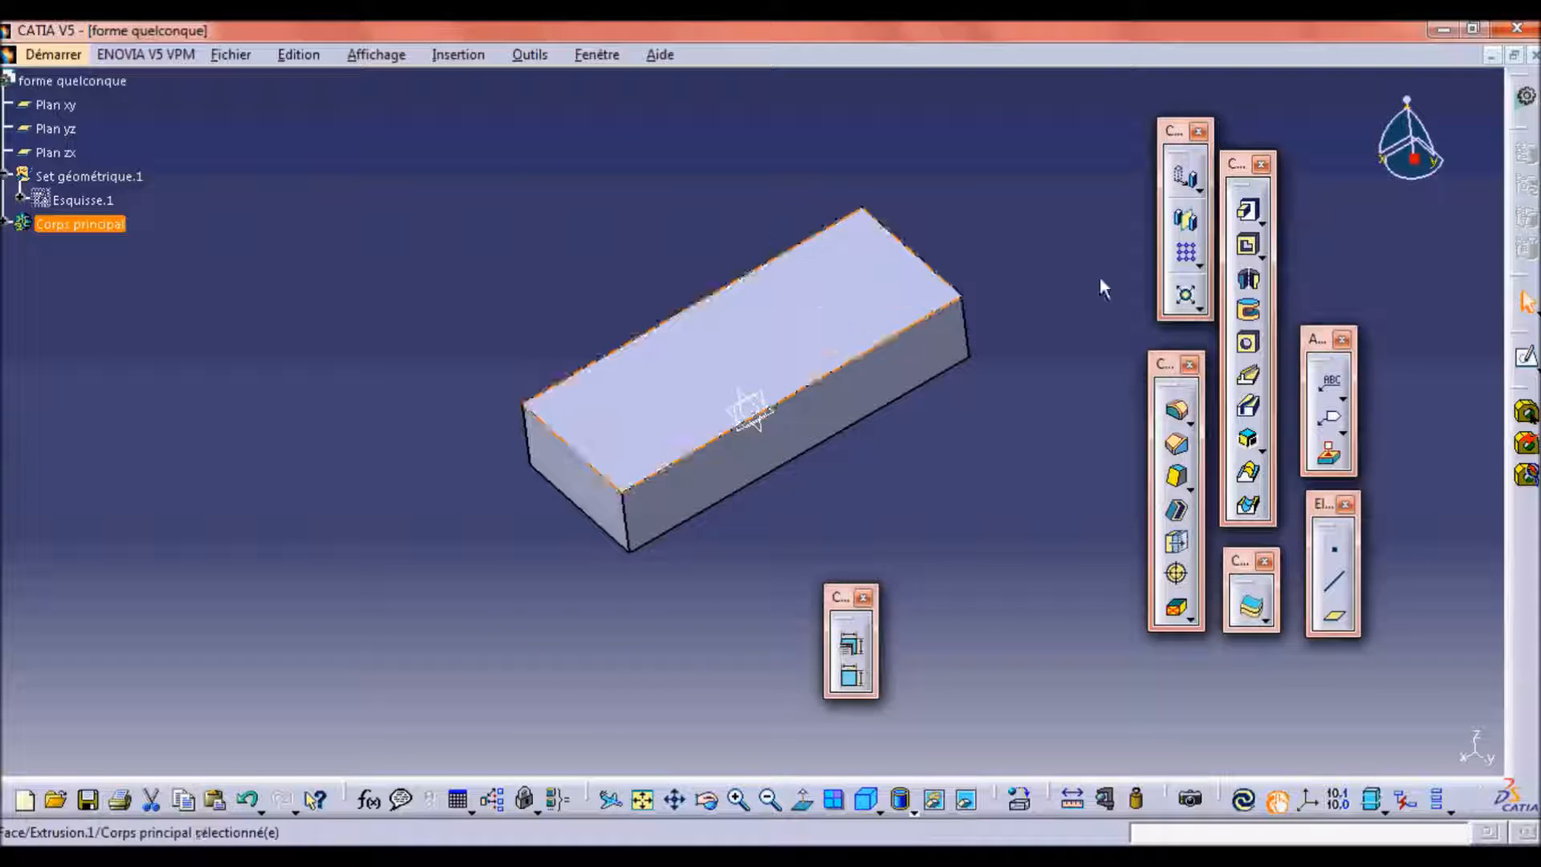
click(1528, 361)
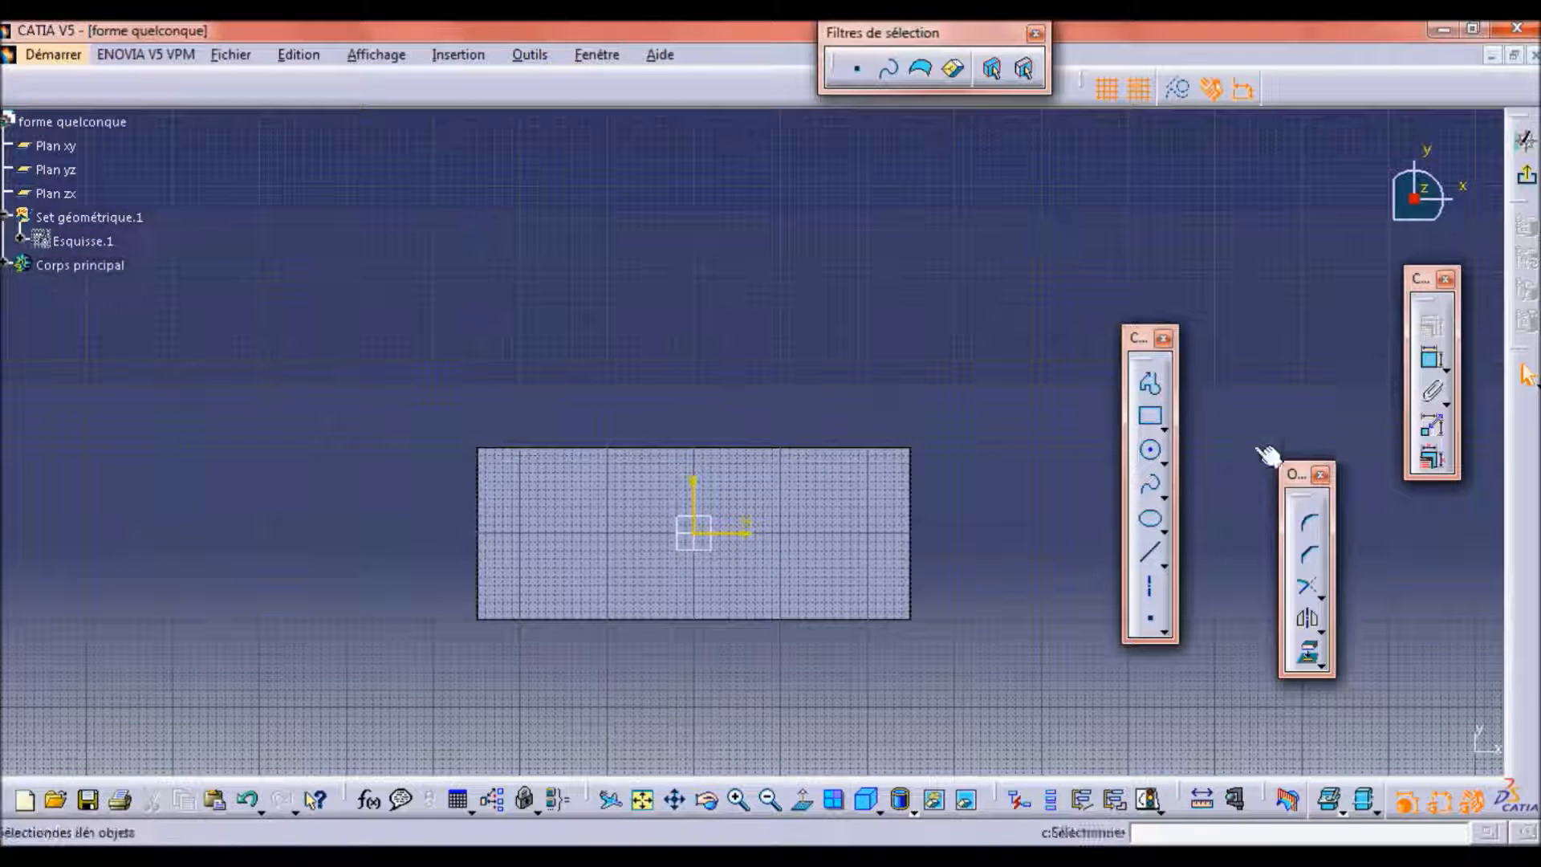
click(1150, 451)
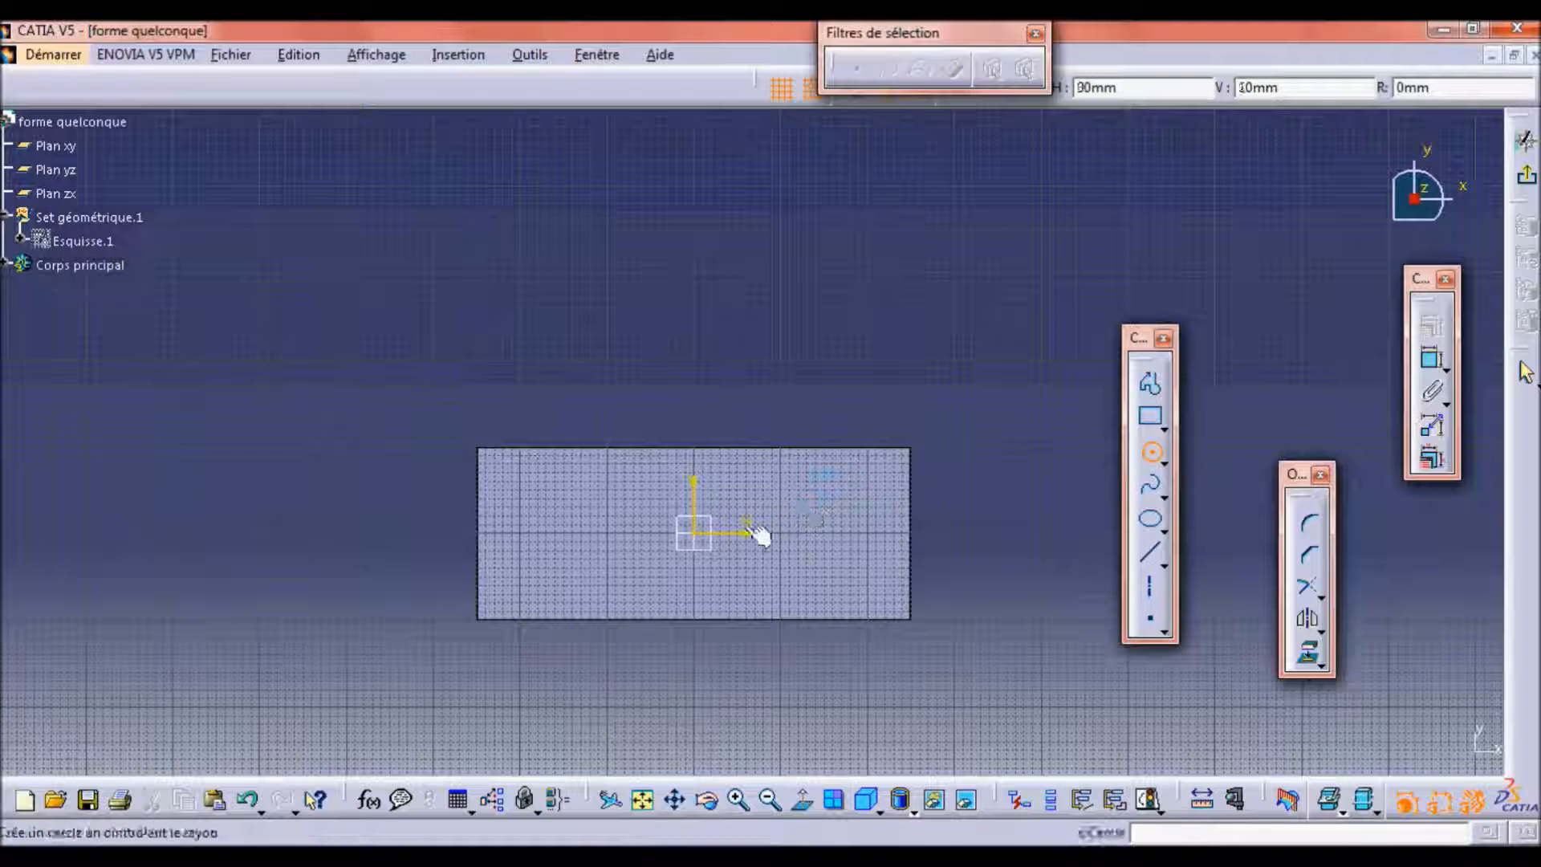
click(699, 535)
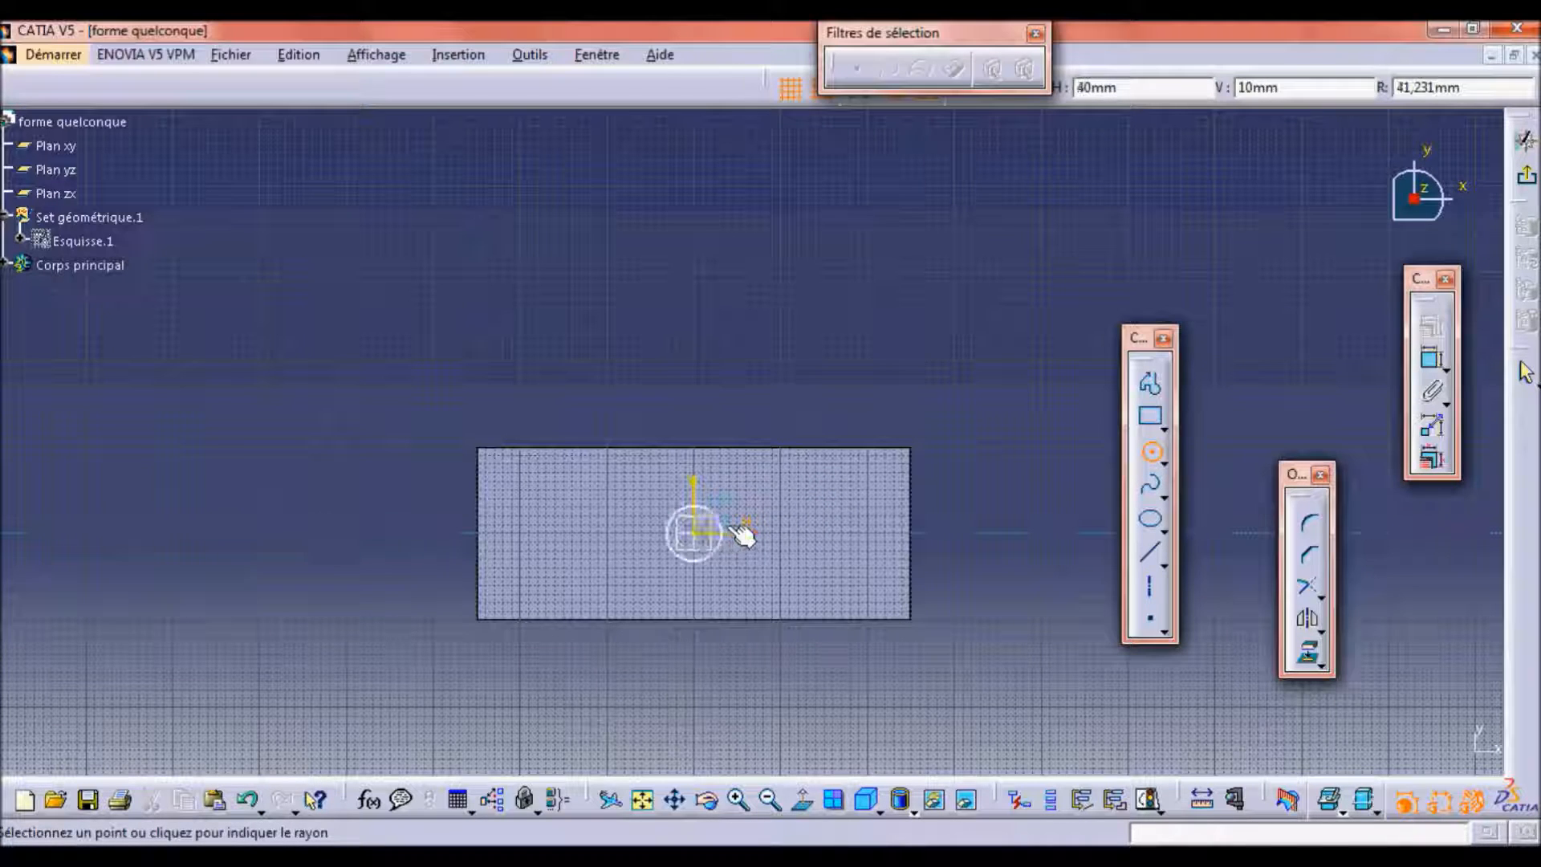
click(732, 531)
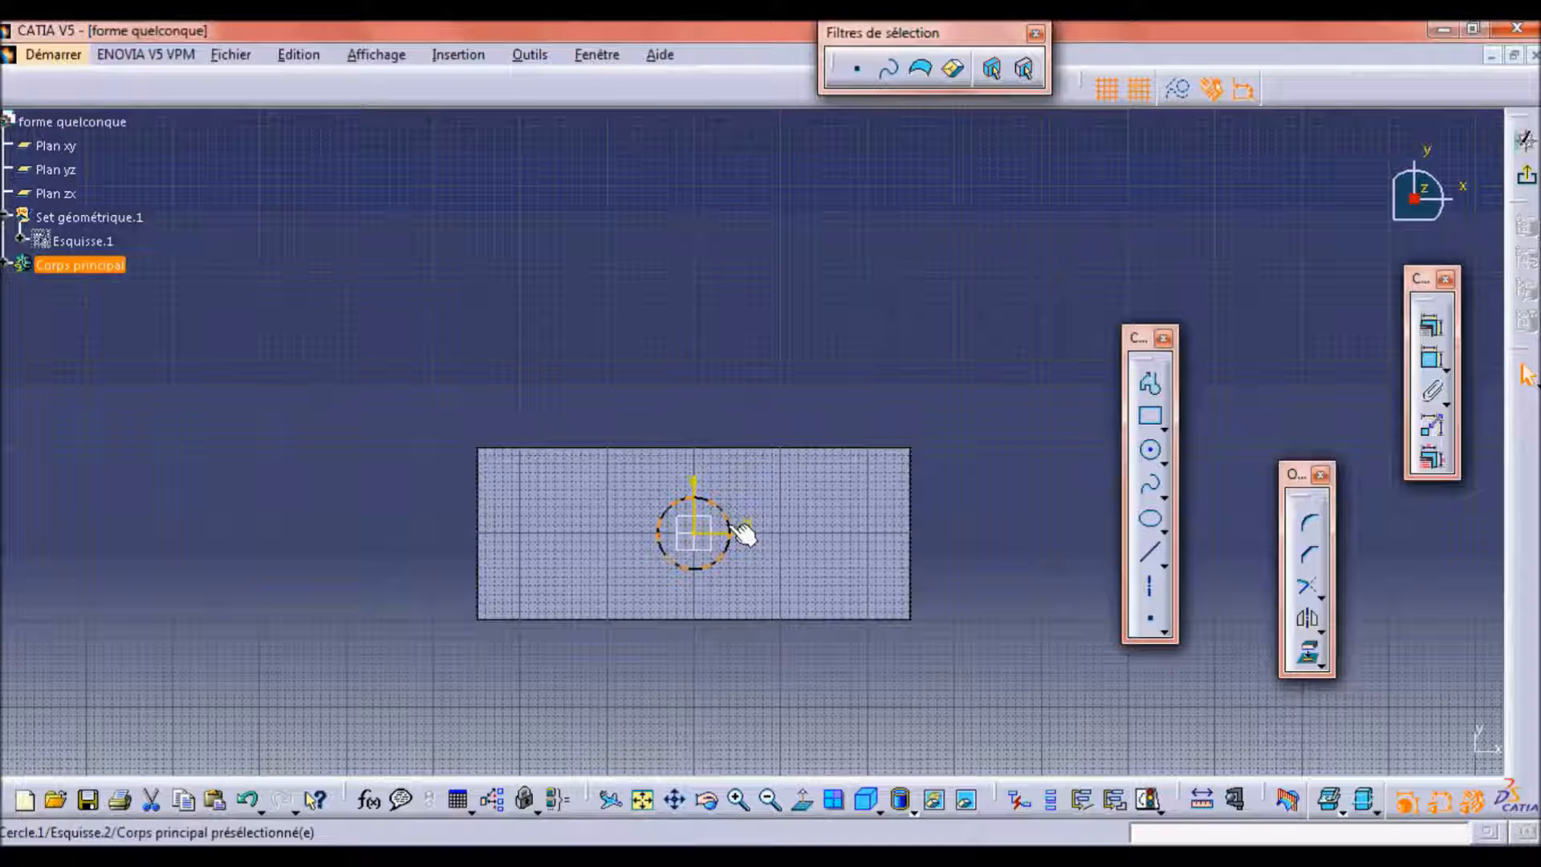
click(742, 533)
click(1525, 175)
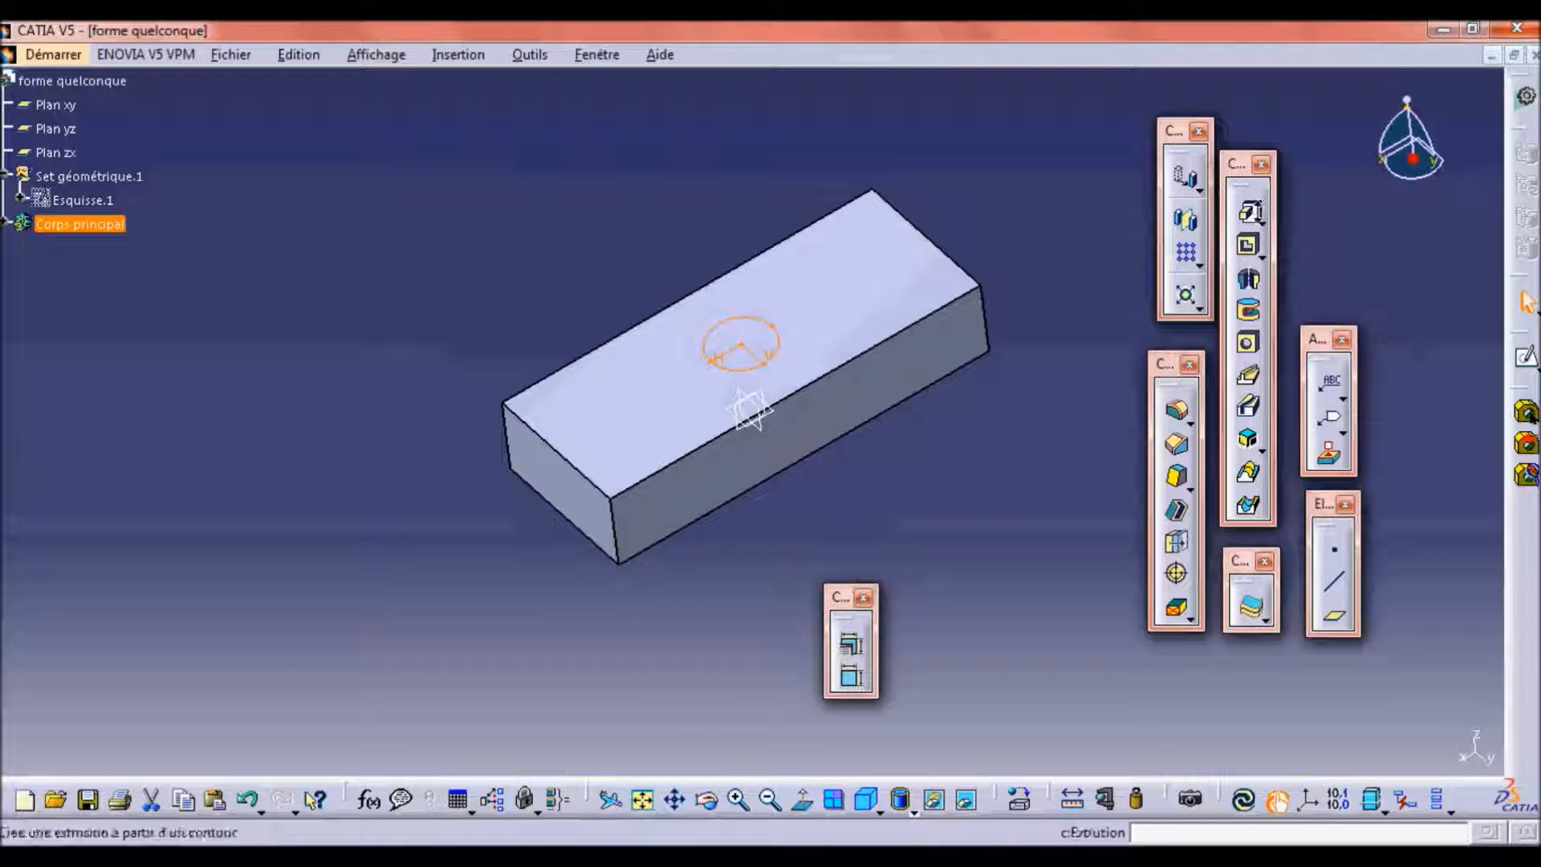
Cut a pocket through the block from the circle sketch, using the limit type "Jusqu'au dernier".
click(1263, 222)
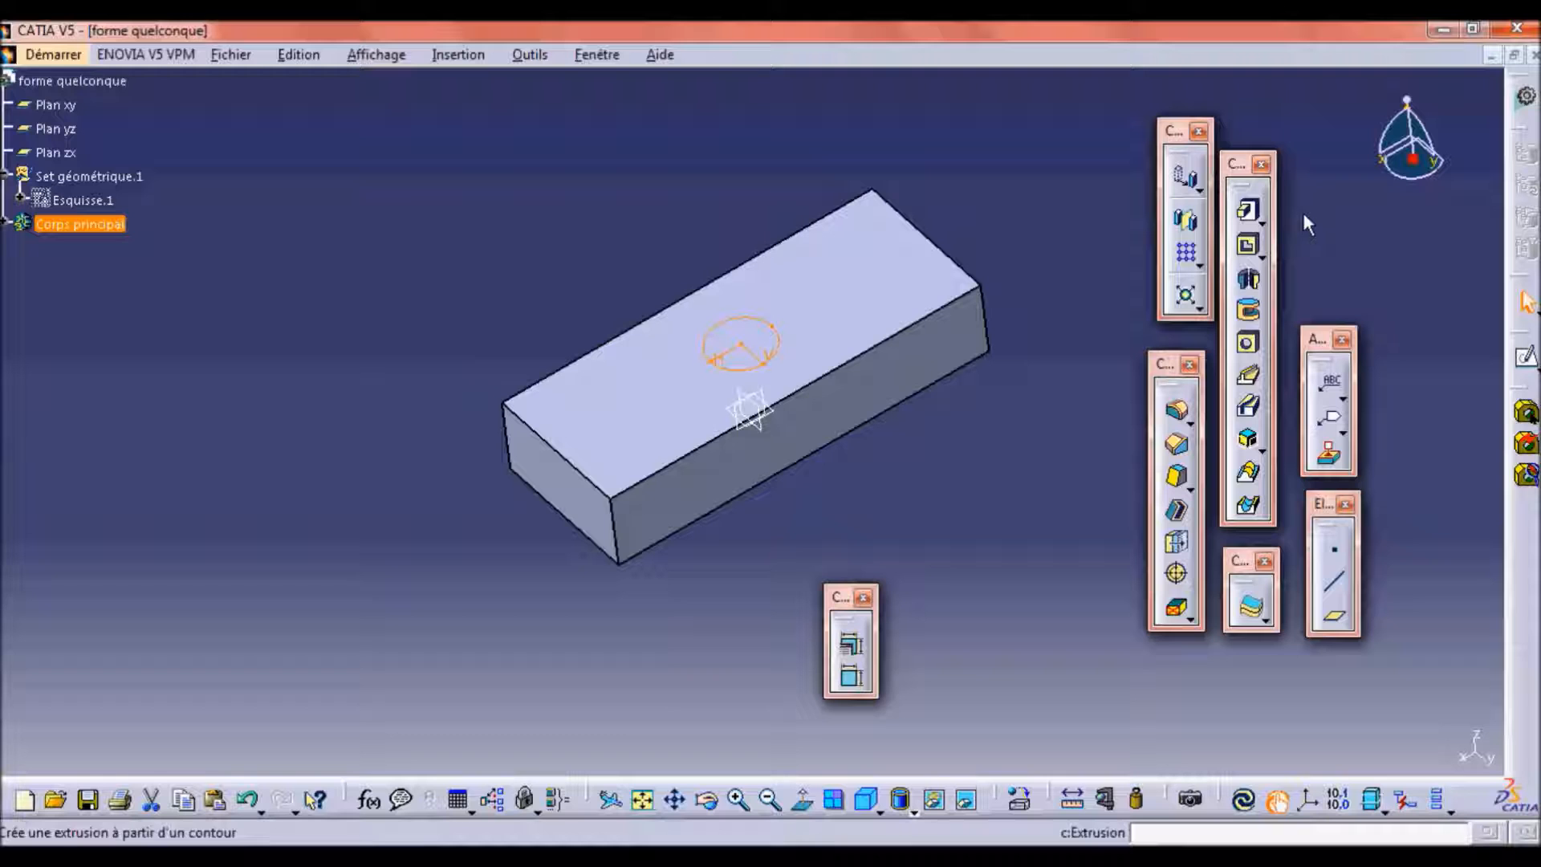
click(1253, 252)
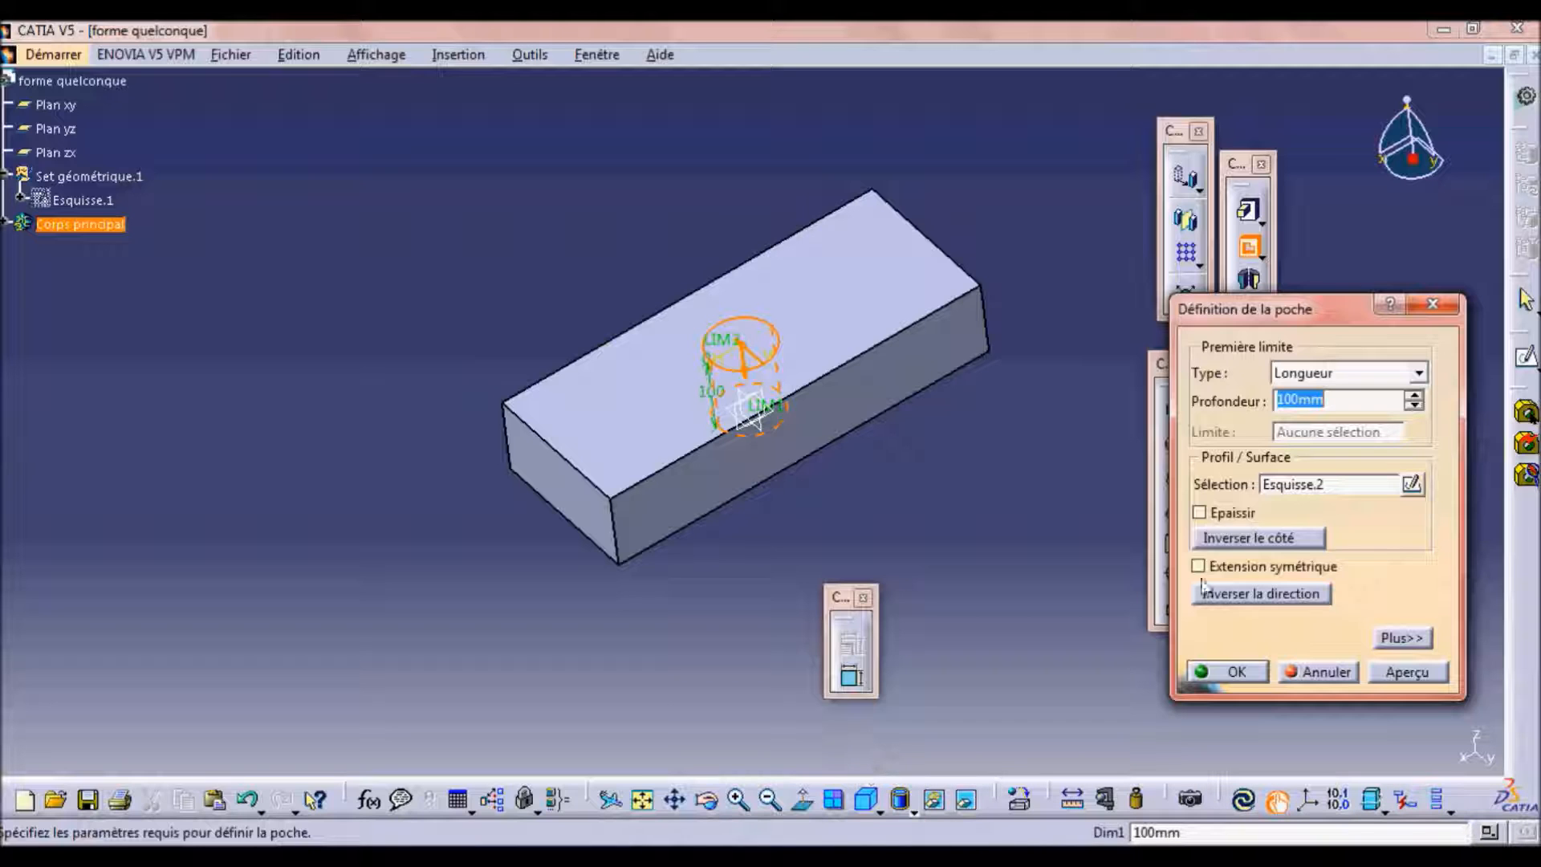
click(1415, 373)
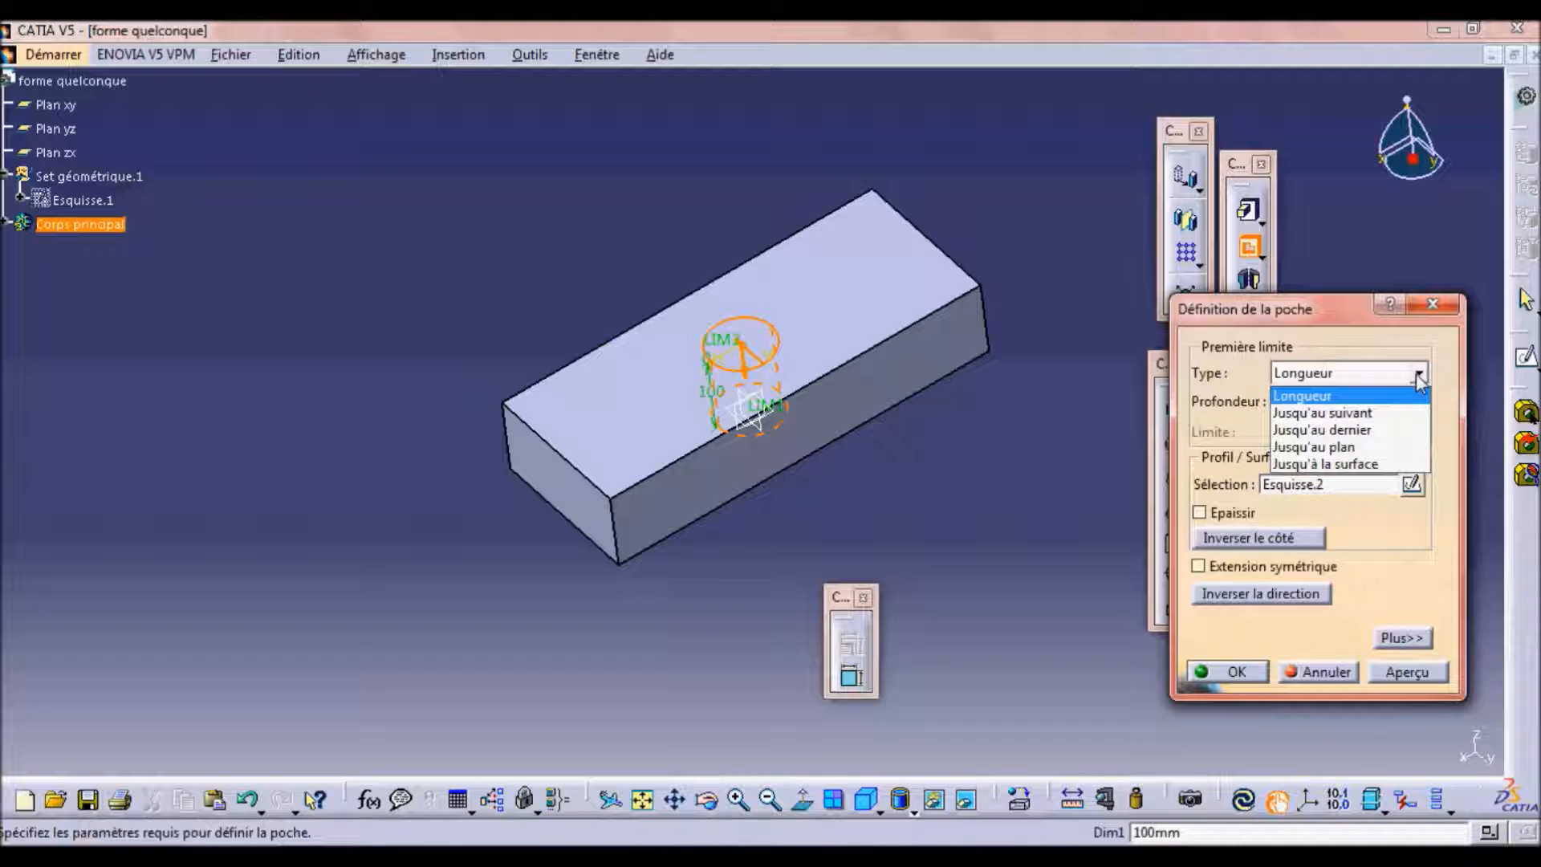
click(1365, 434)
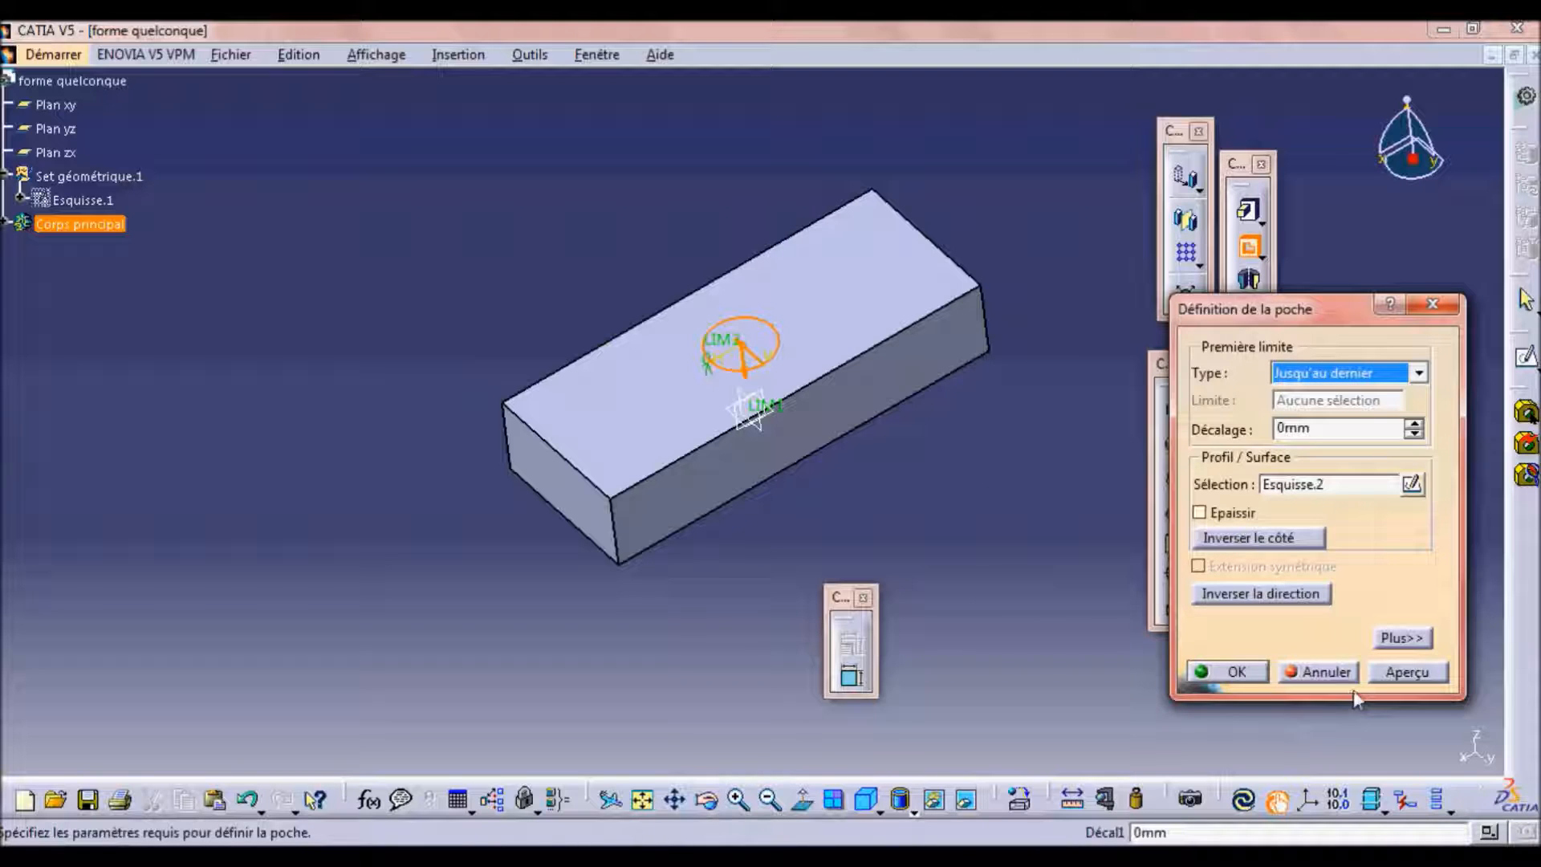
click(1386, 673)
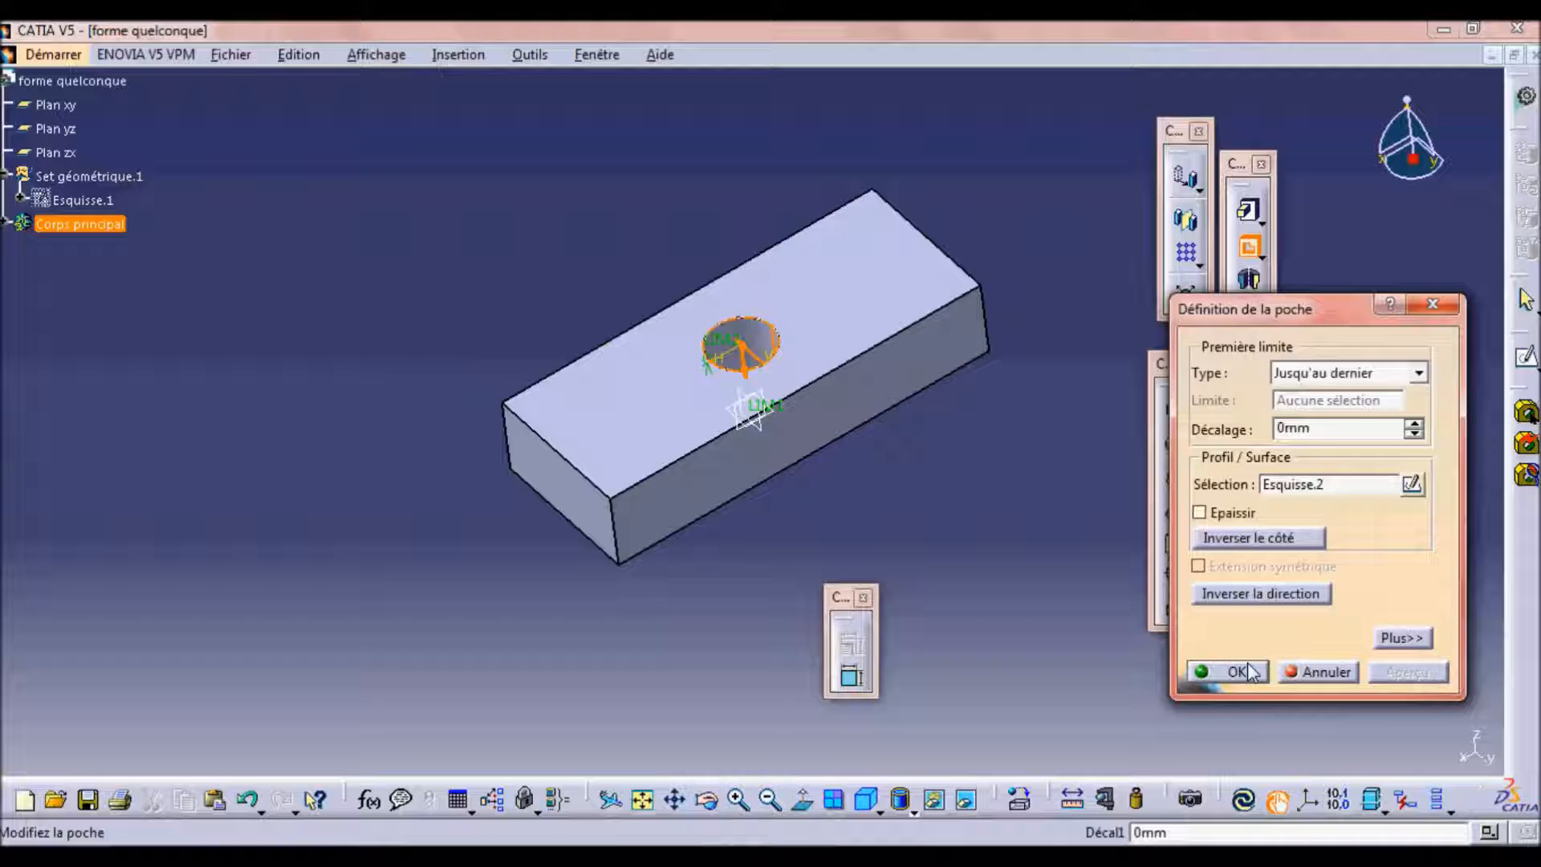
click(1237, 671)
click(706, 799)
drag(830, 461, 784, 650)
click(822, 467)
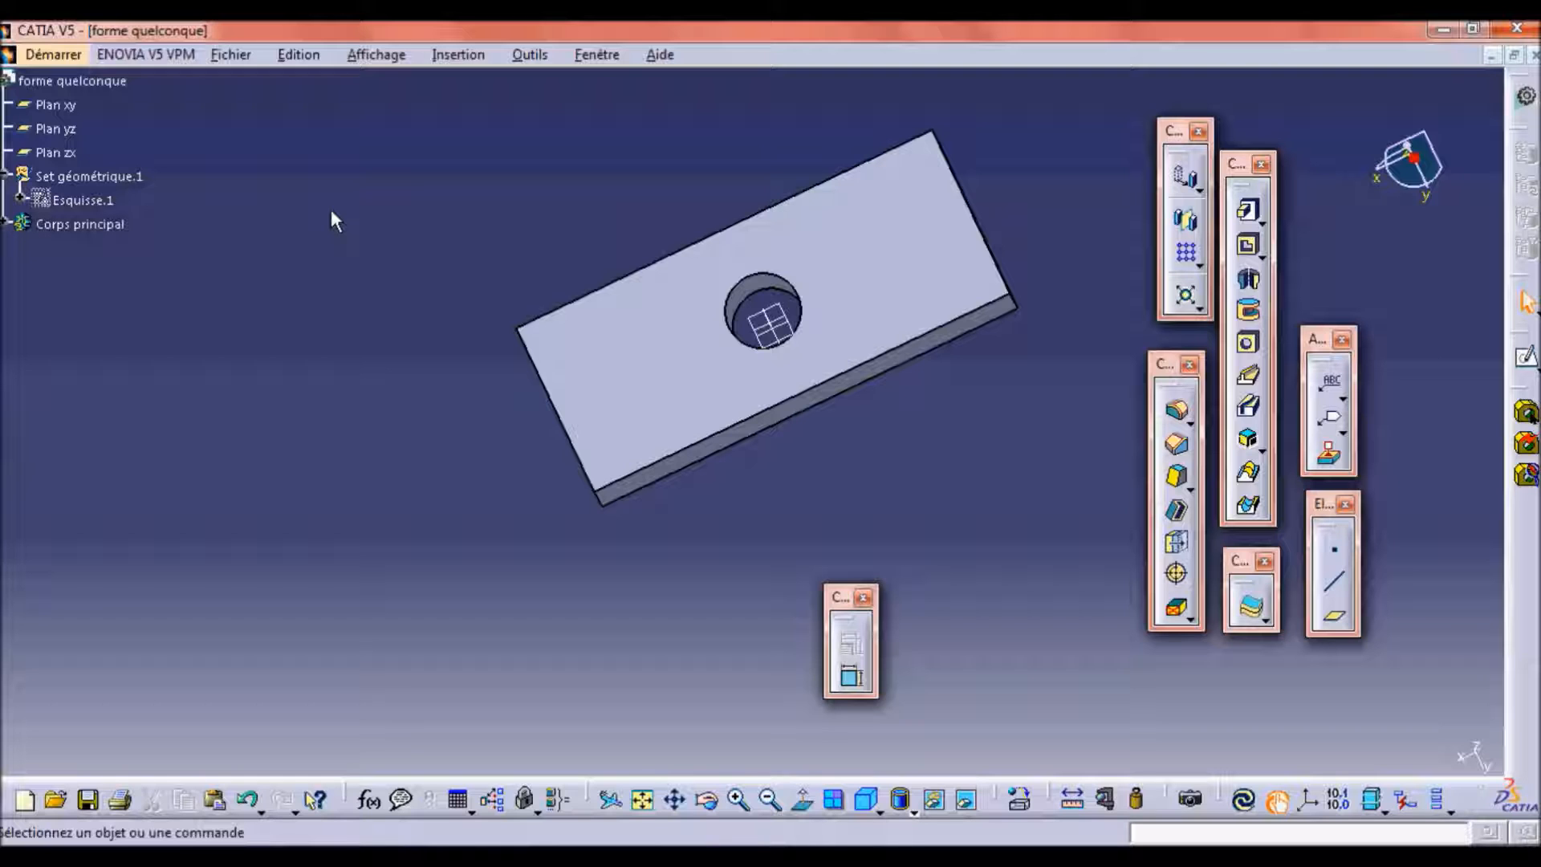
click(78, 57)
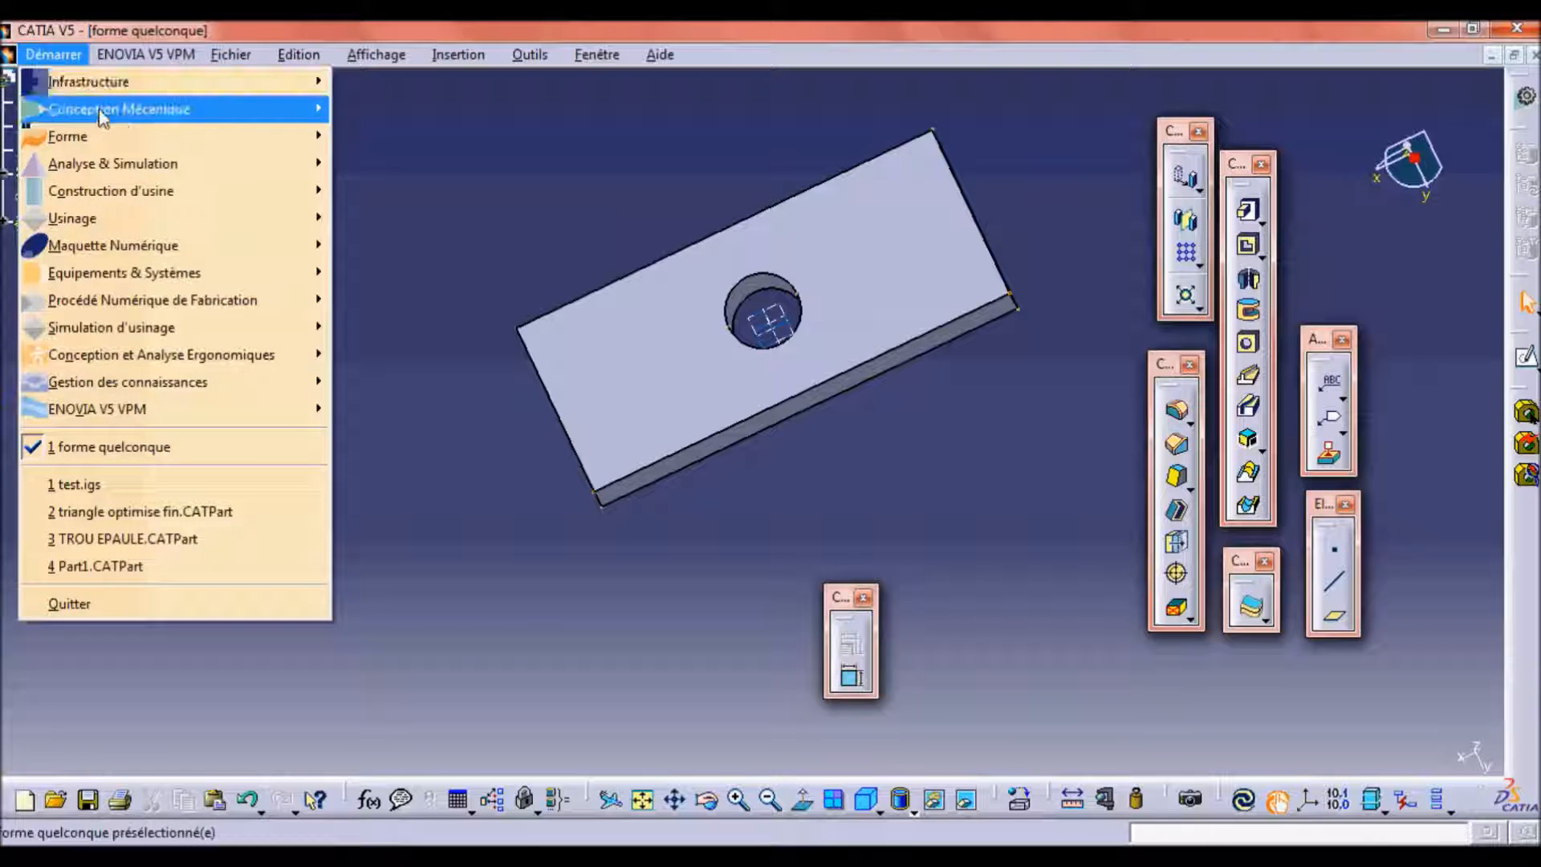
mouse_move(102, 118)
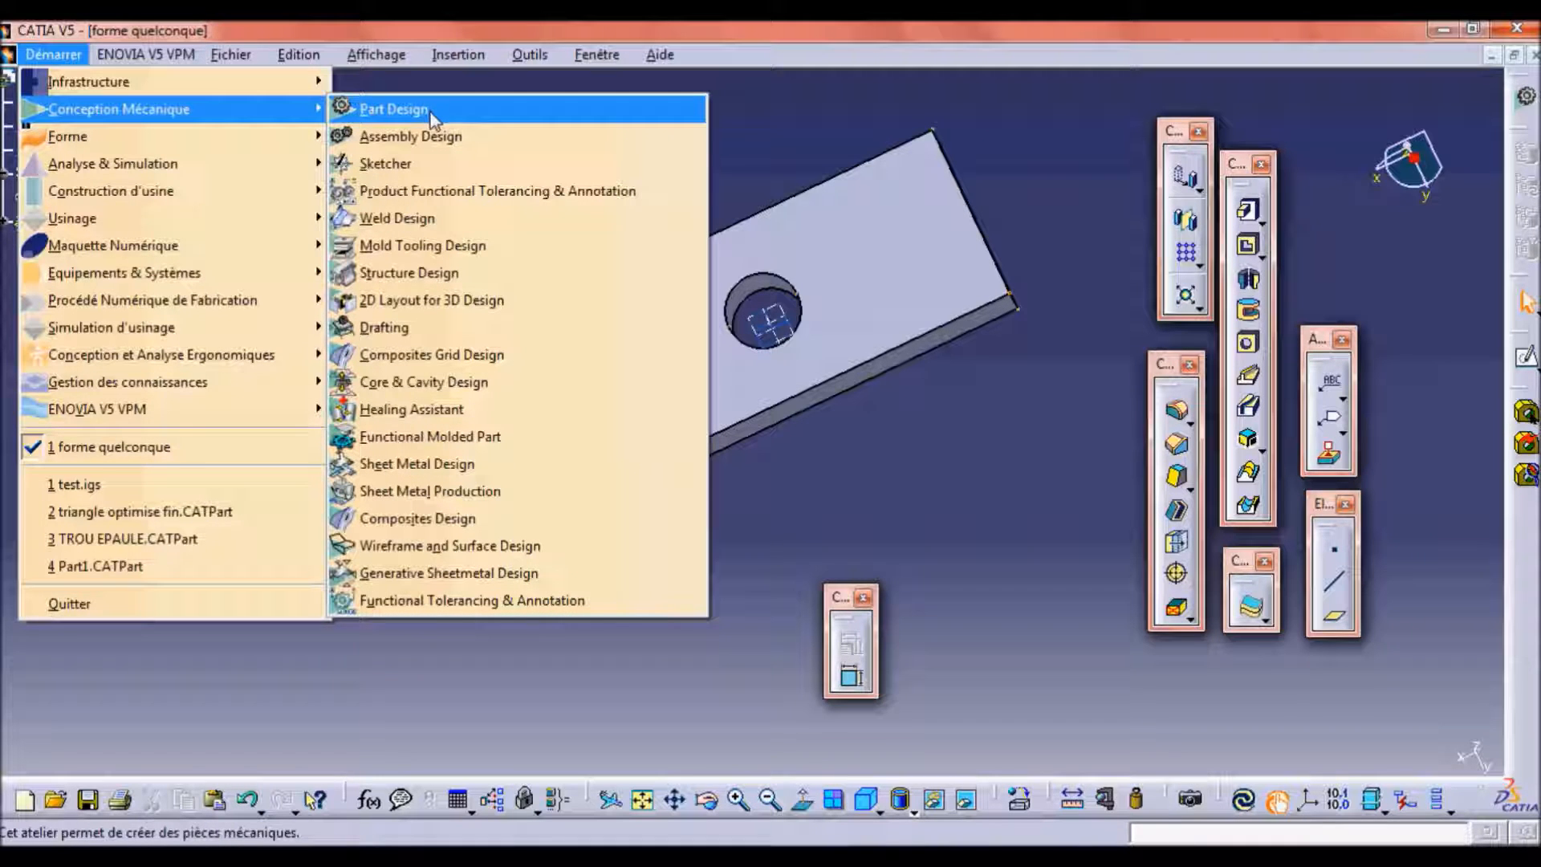
mouse_move(290, 136)
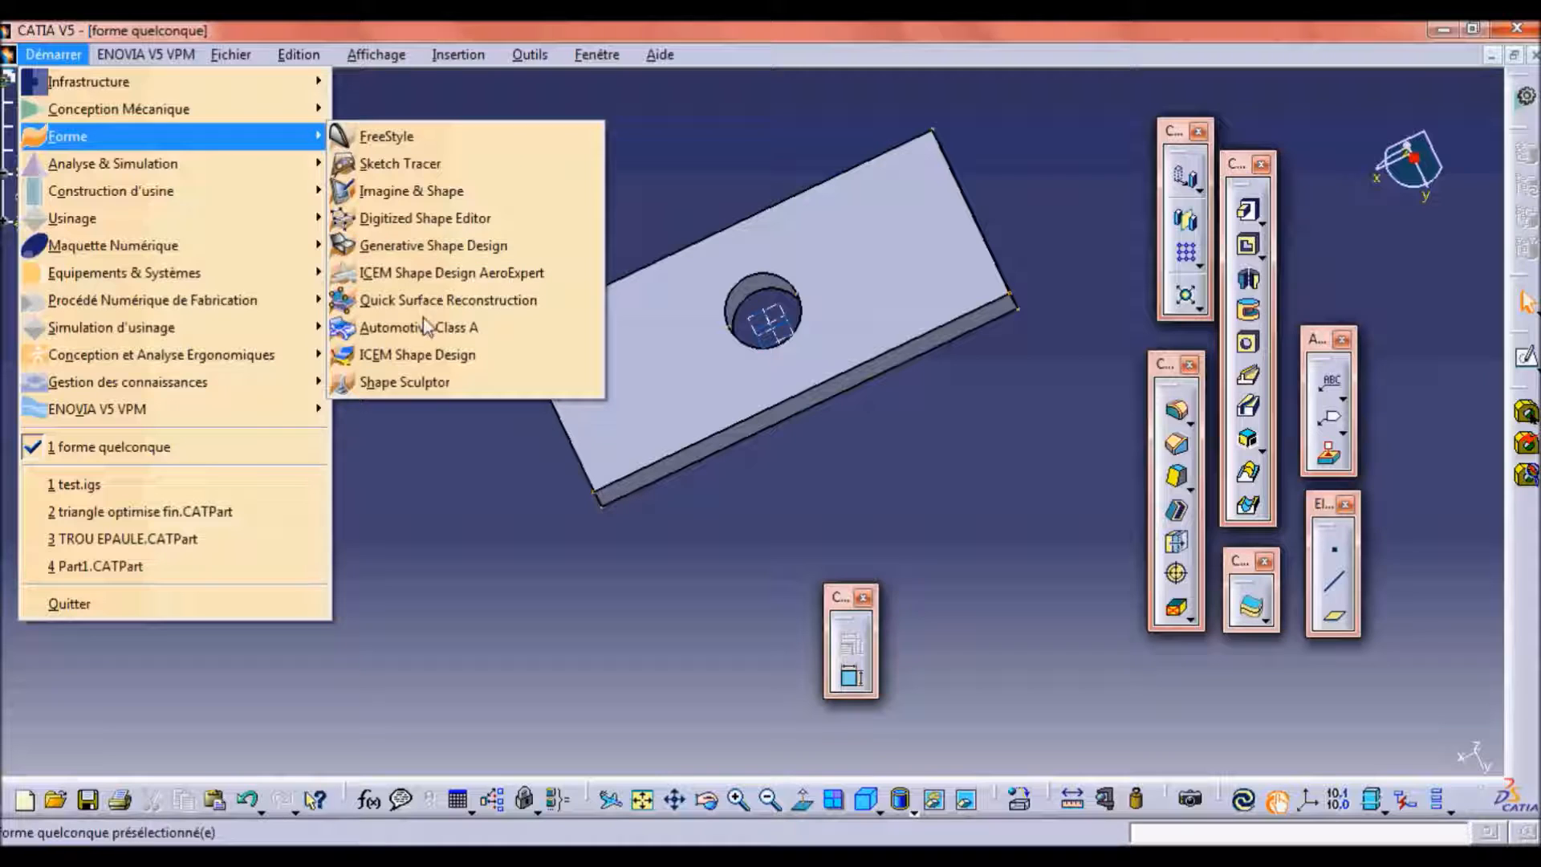
click(432, 537)
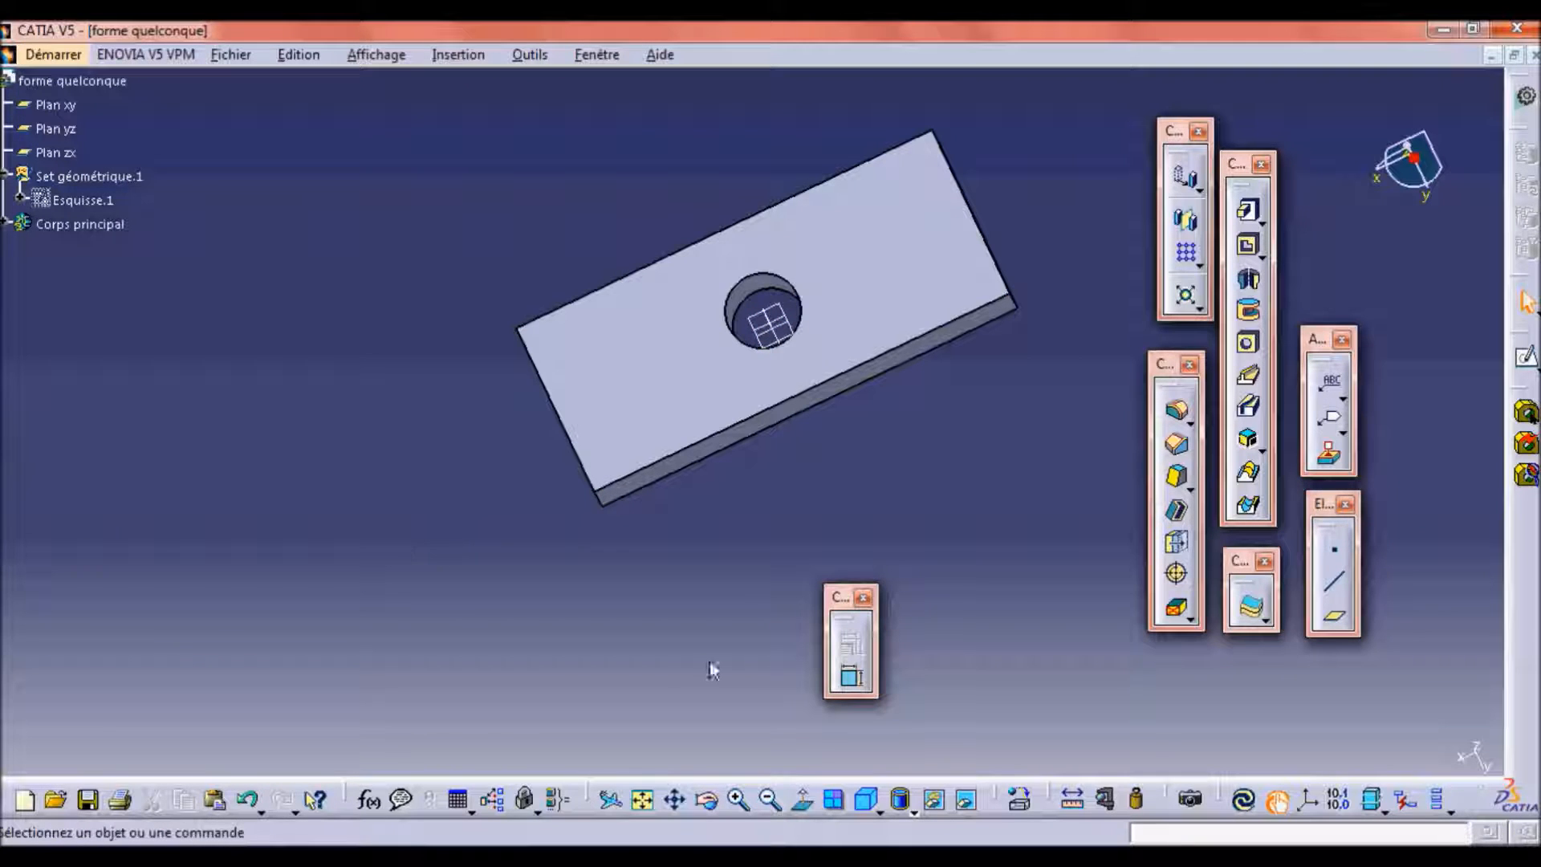